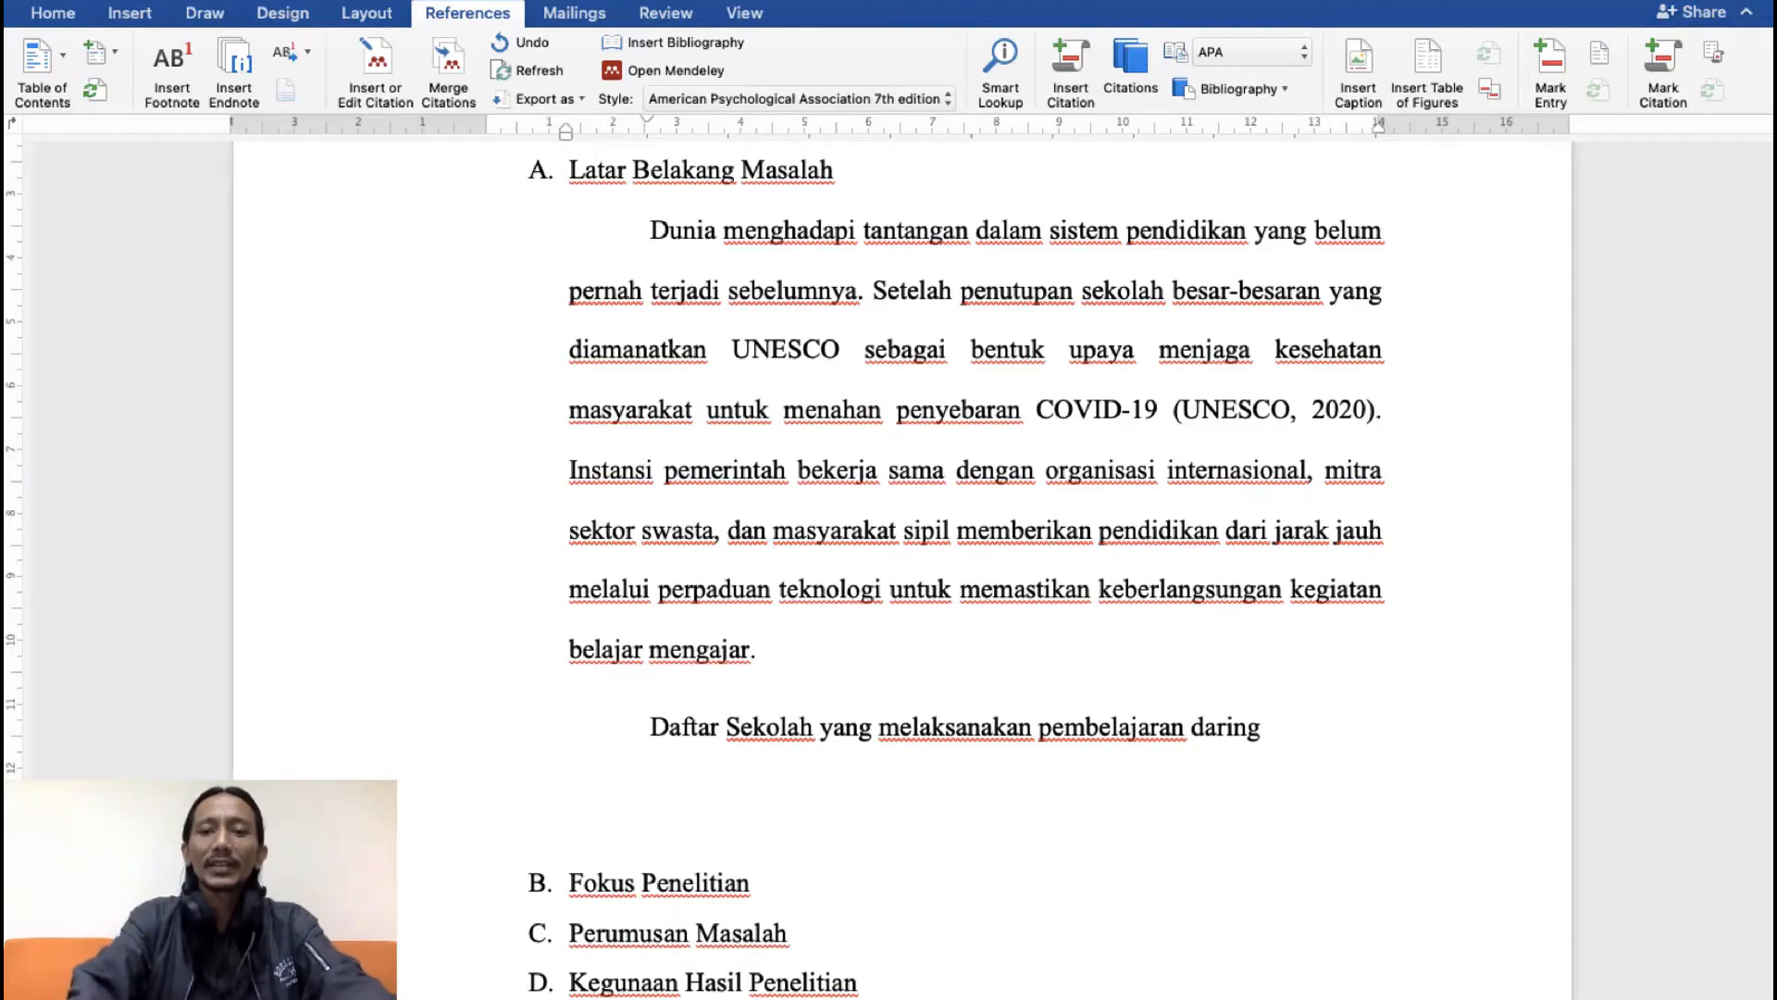
Step: Start a caption before the title "Daftar sekolah yang melaksanakan pembelajaran daring" and create a new caption label named "Tabel"
key(Return)
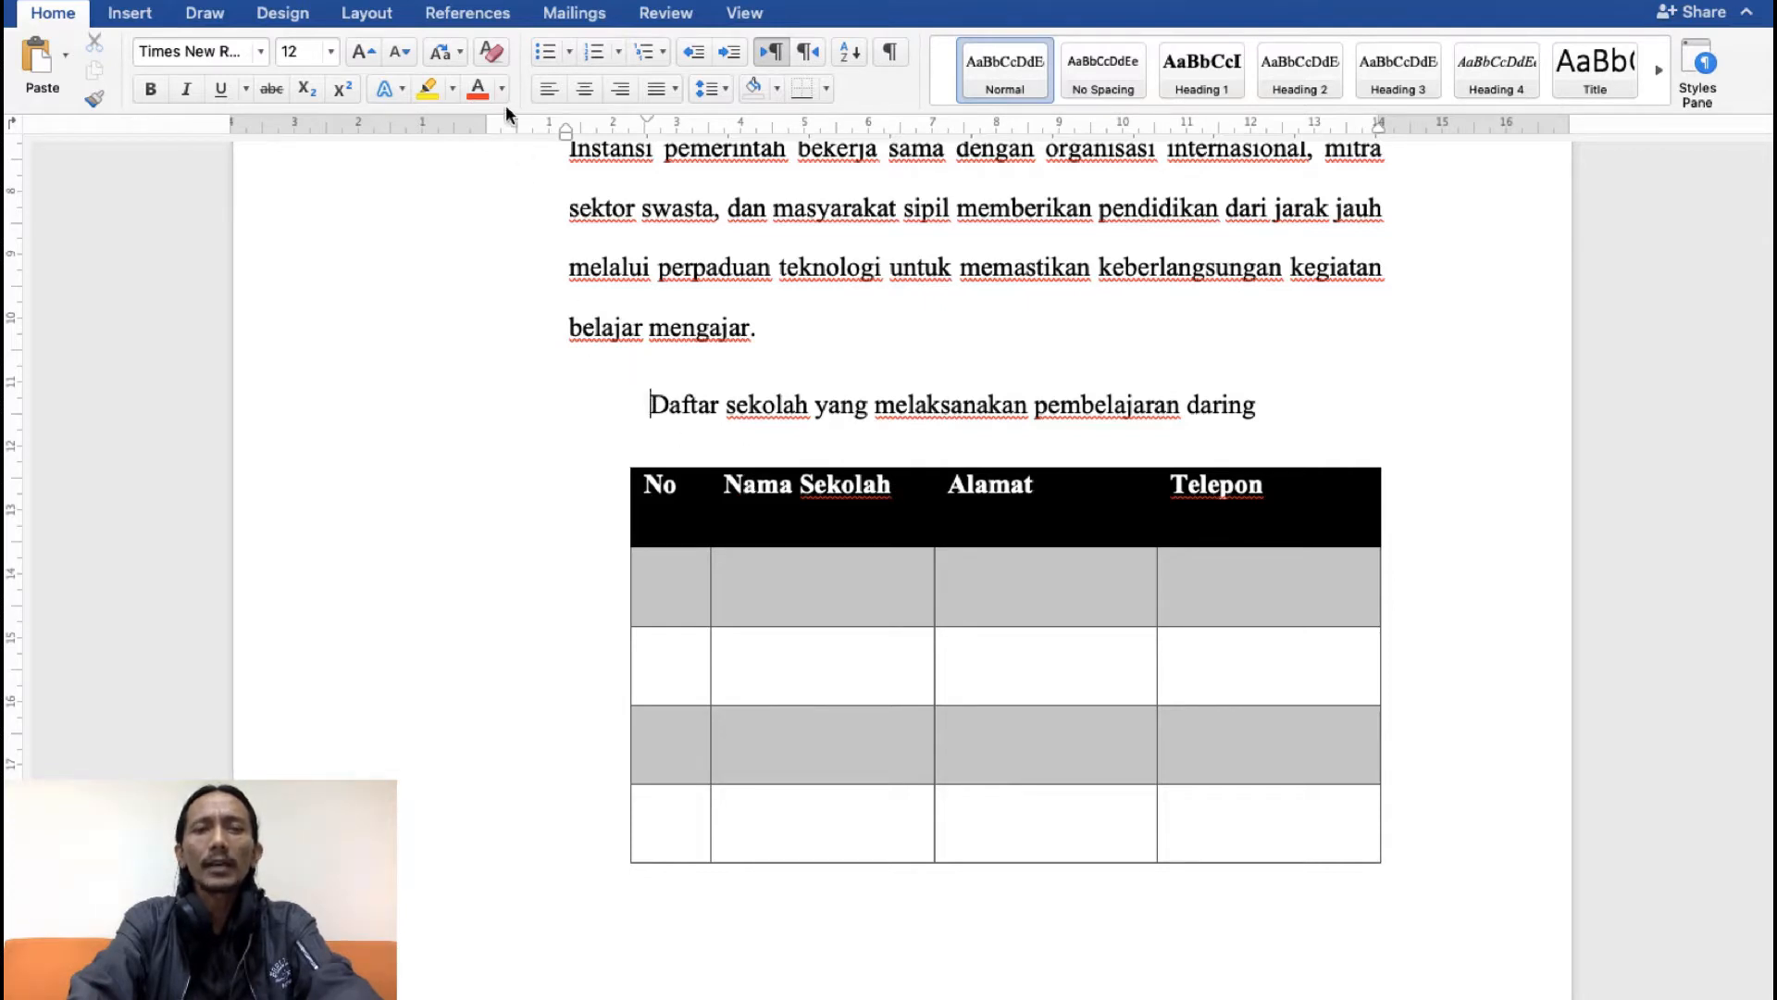
click(487, 15)
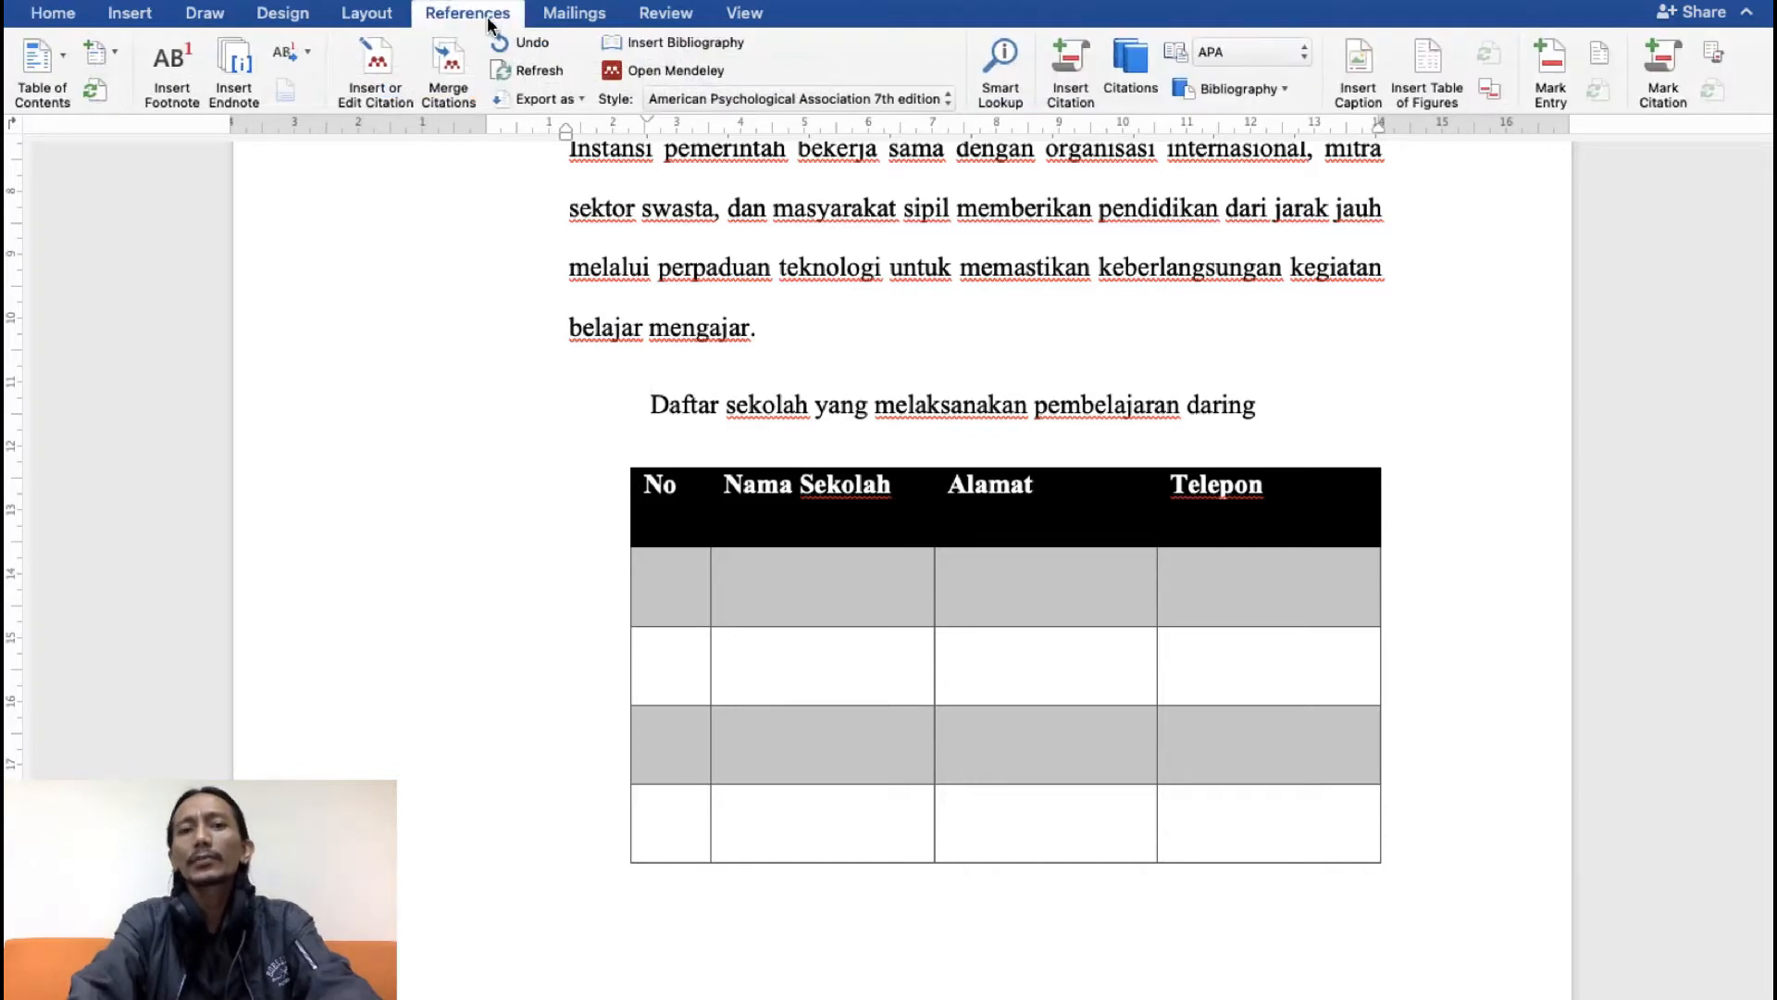
click(1358, 93)
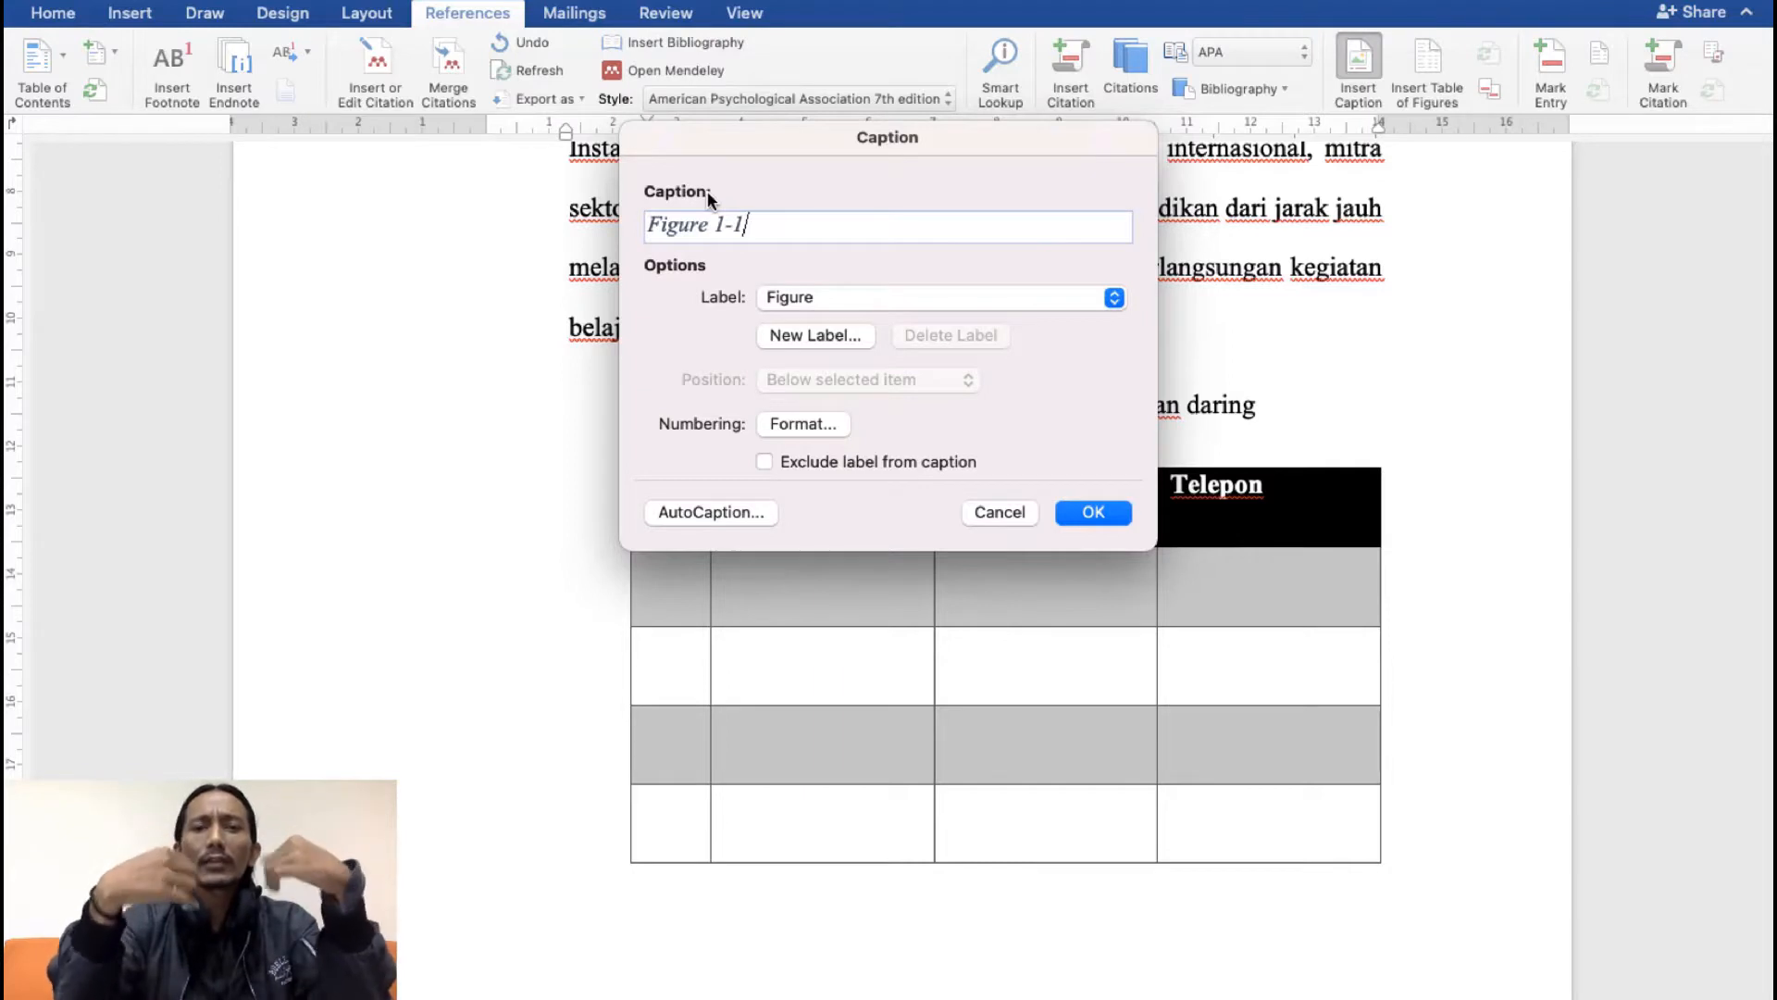
click(833, 328)
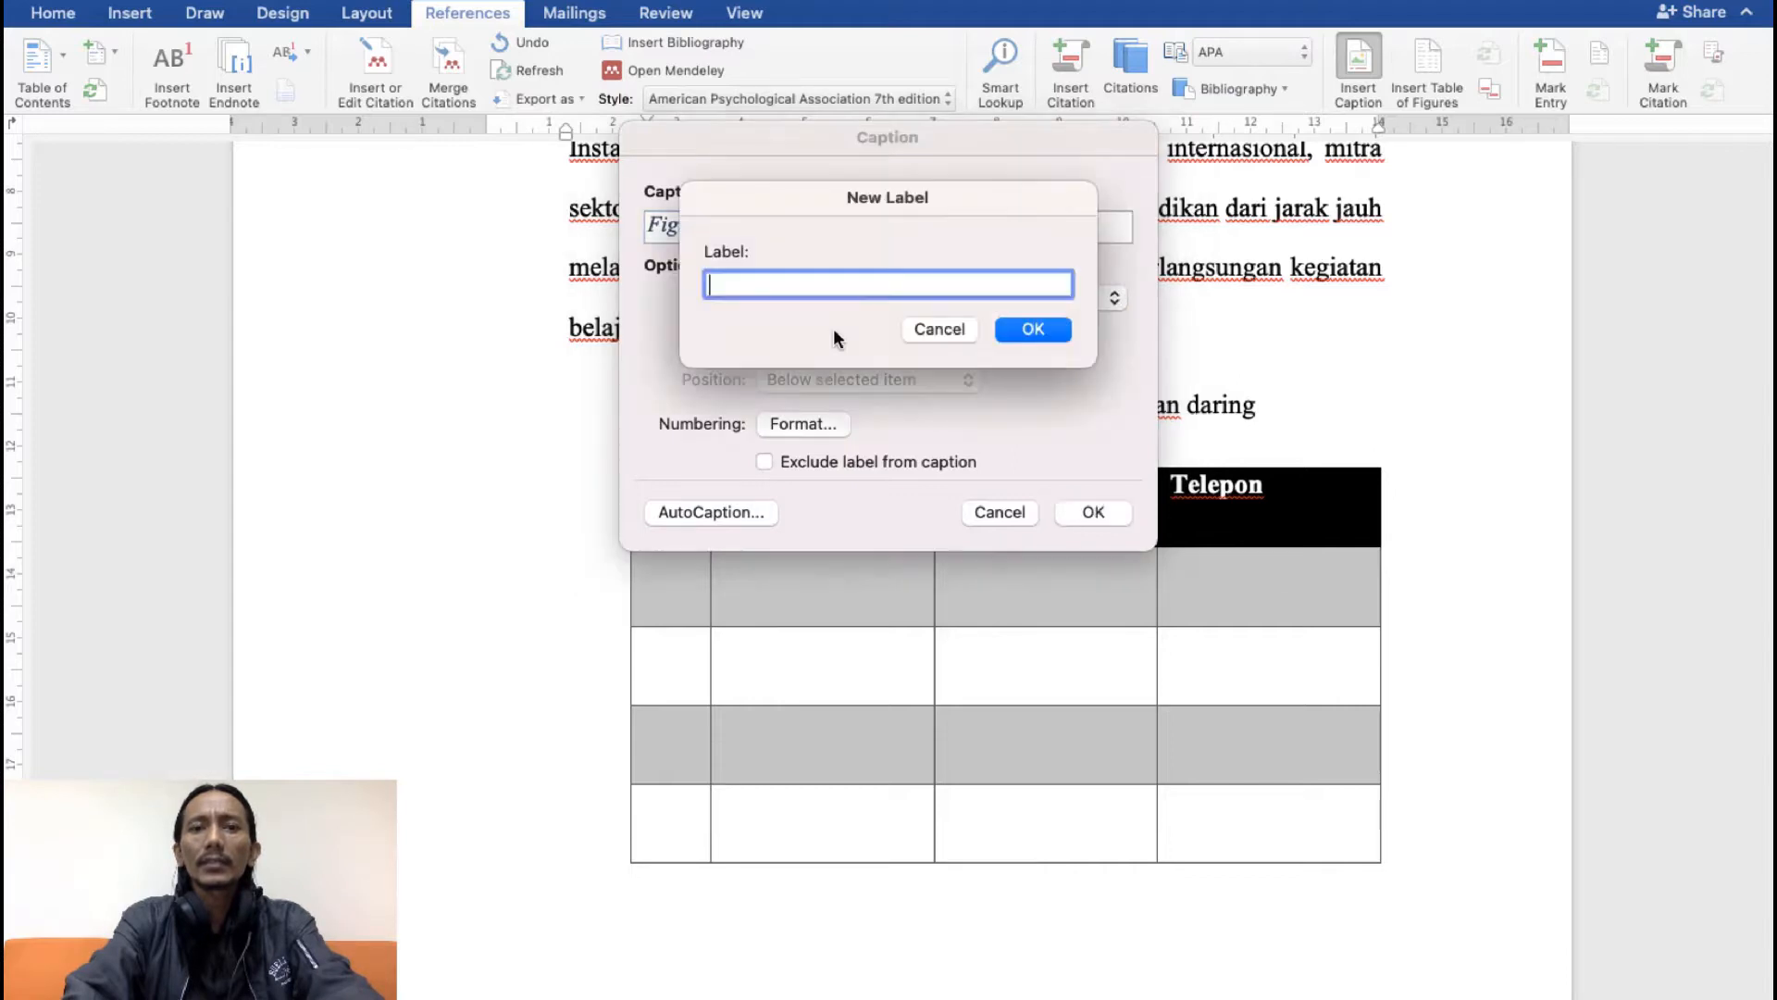
text(Tabel)
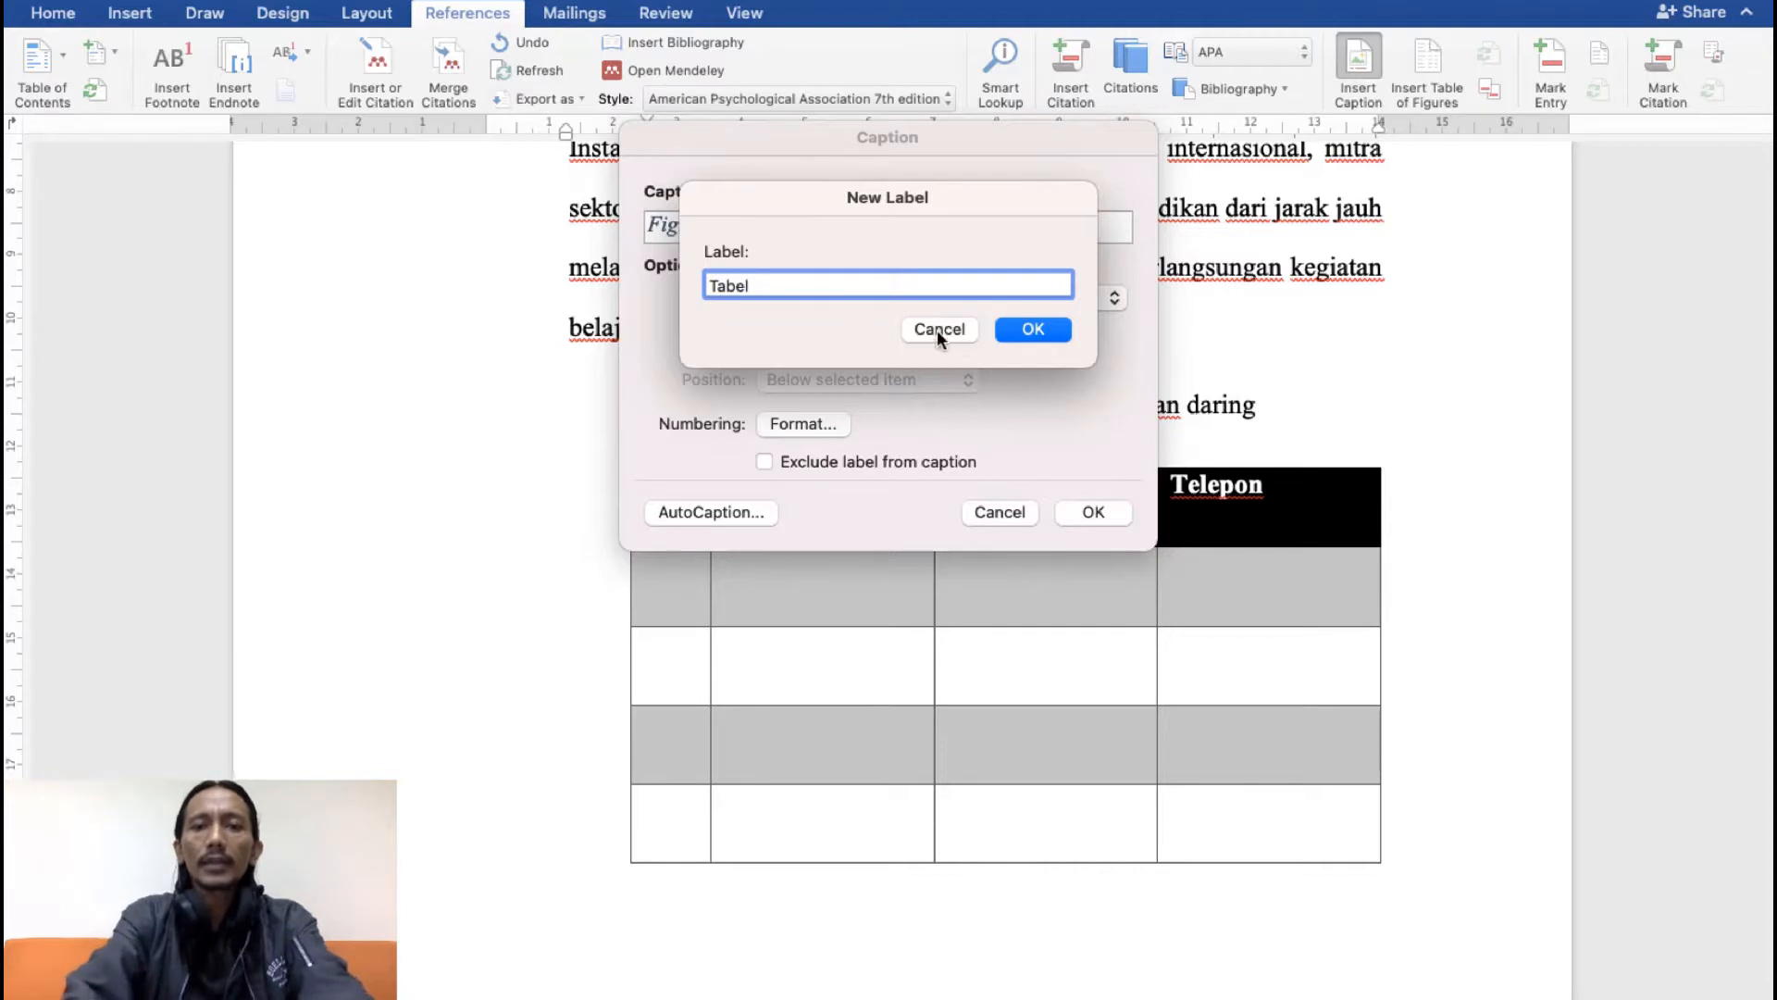
click(1033, 328)
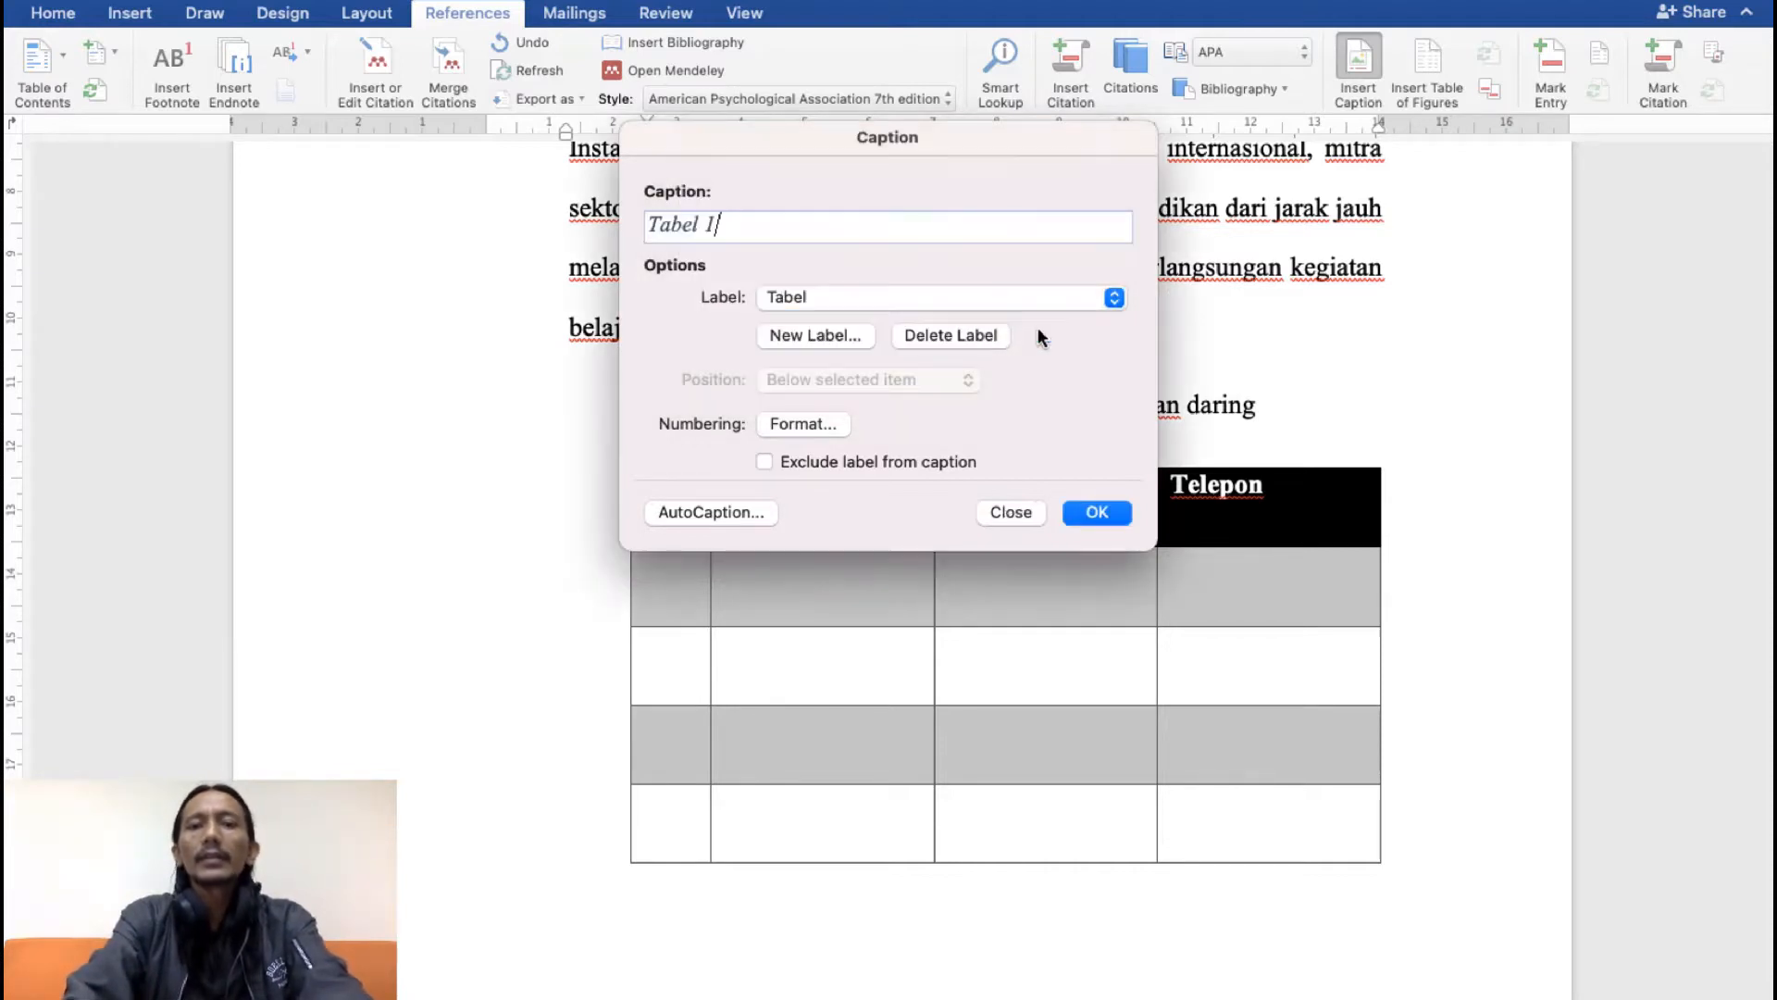
Step: Include the Heading 1 chapter number with a period separator in the caption numbering and insert the caption
click(819, 426)
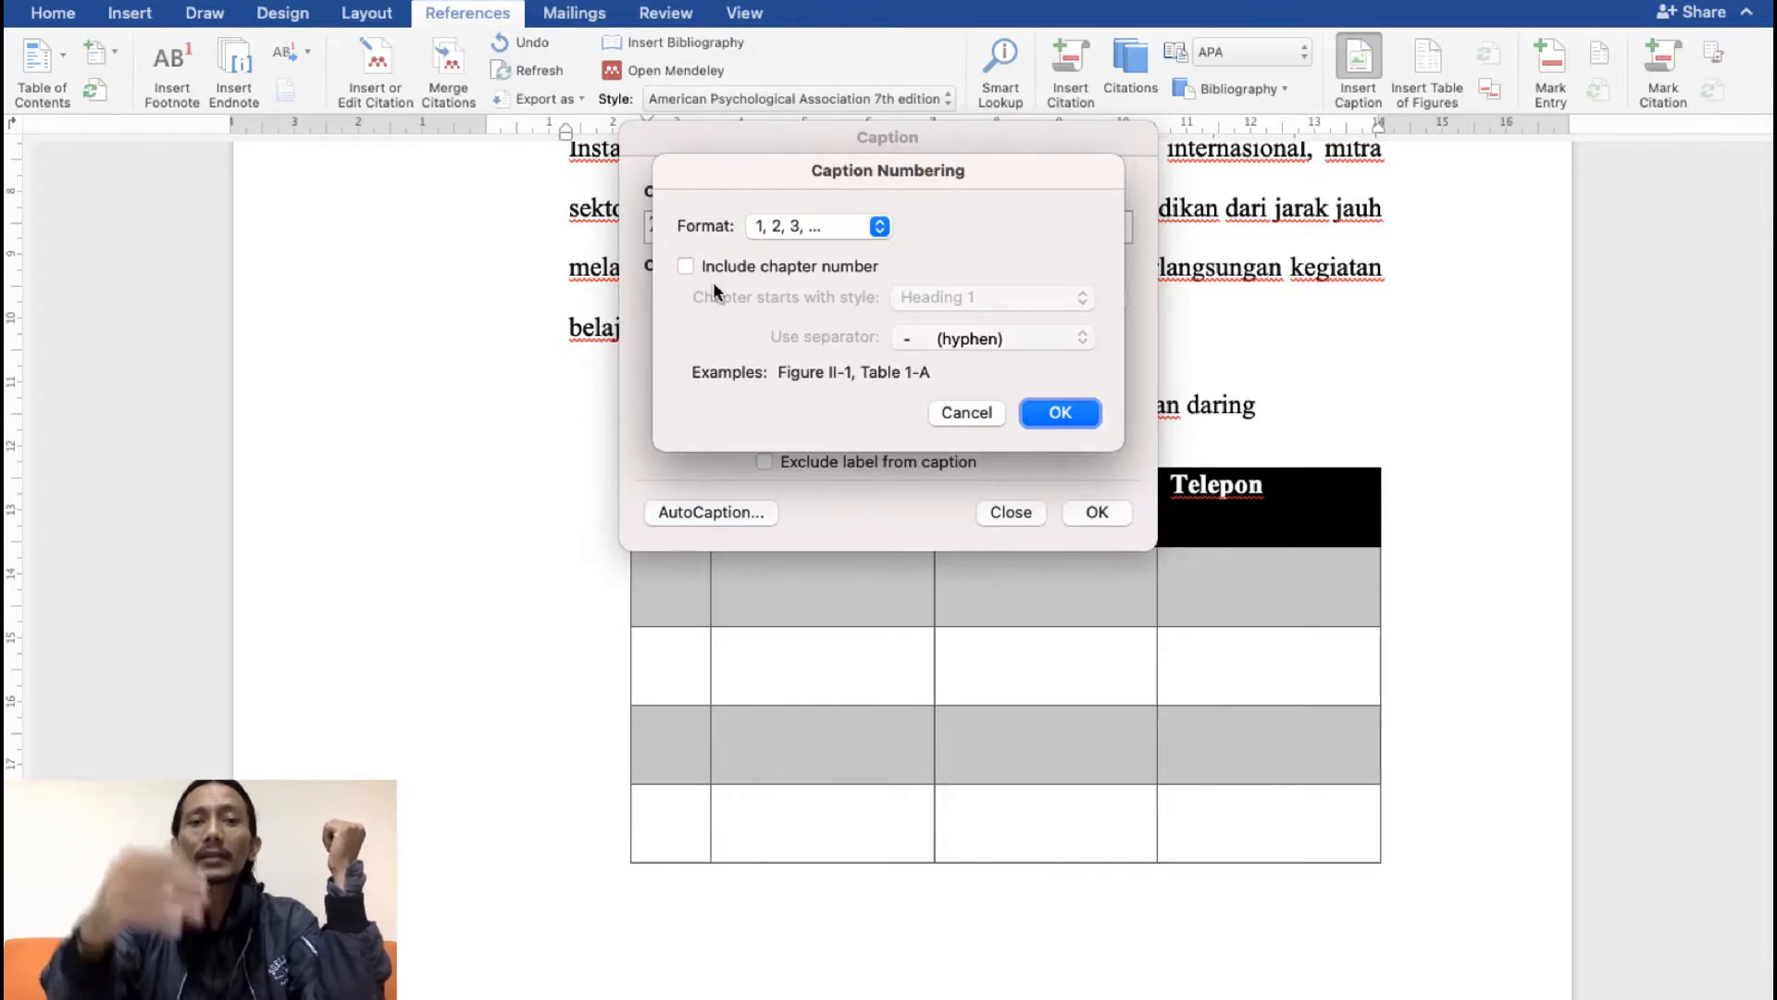
click(685, 266)
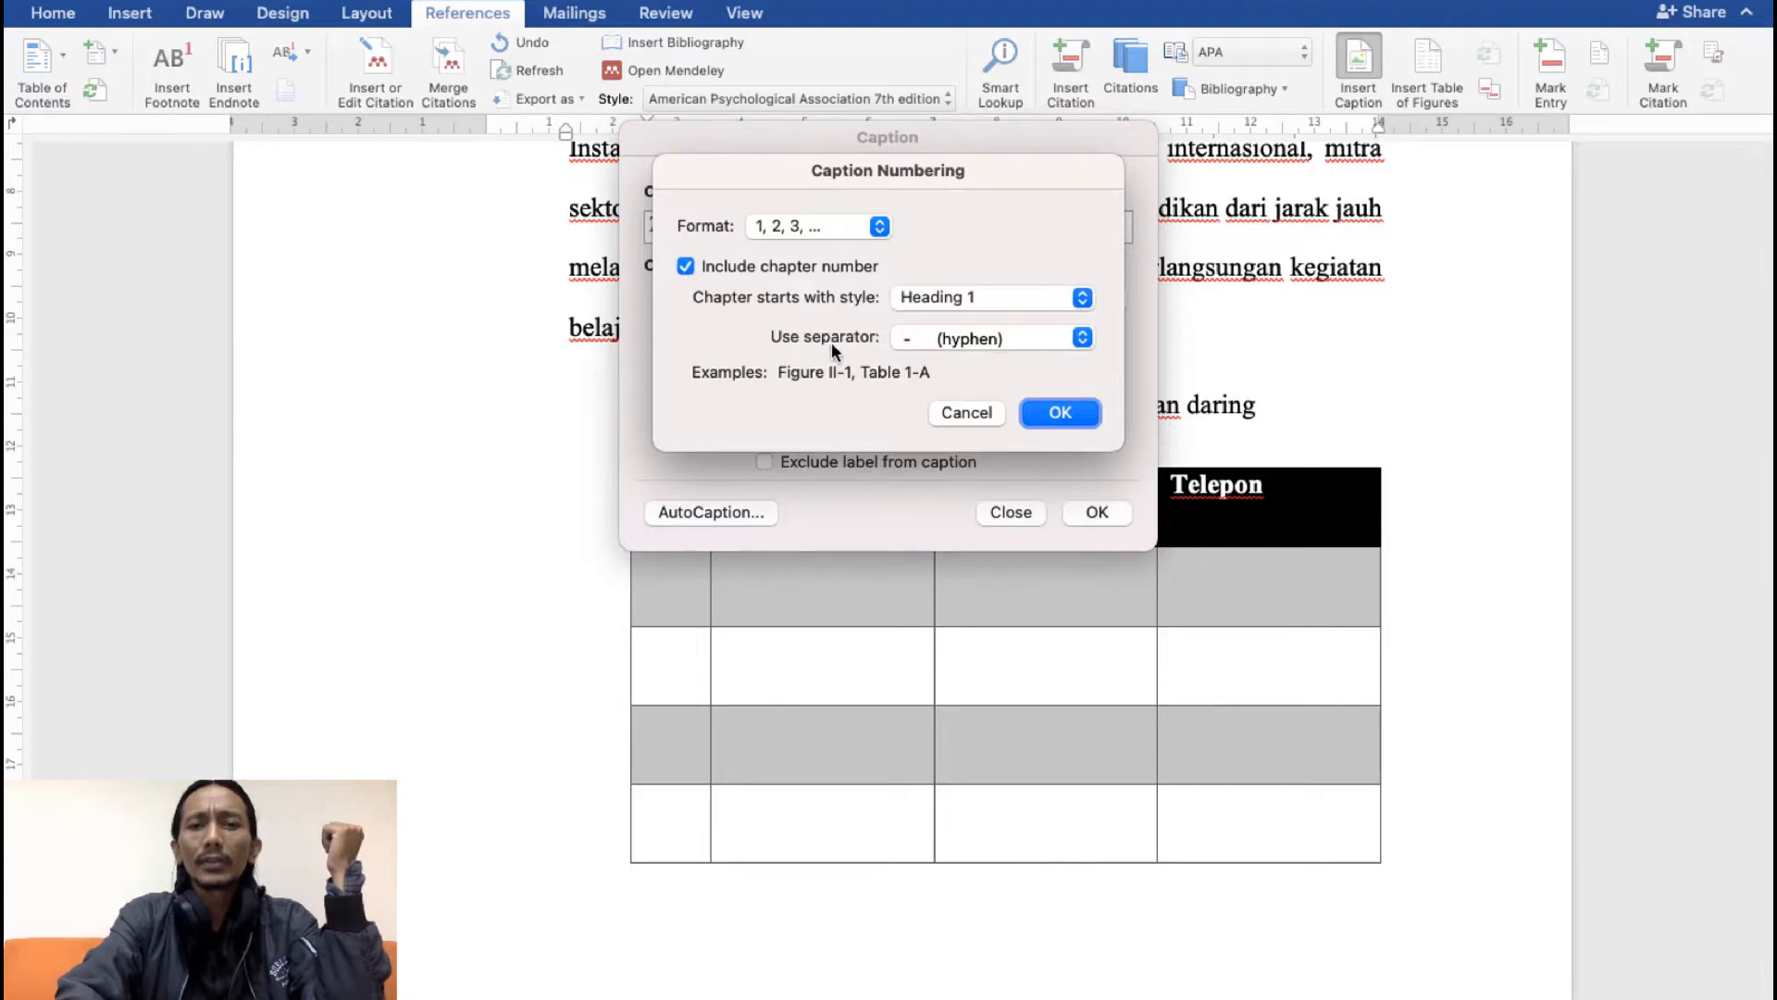
click(990, 341)
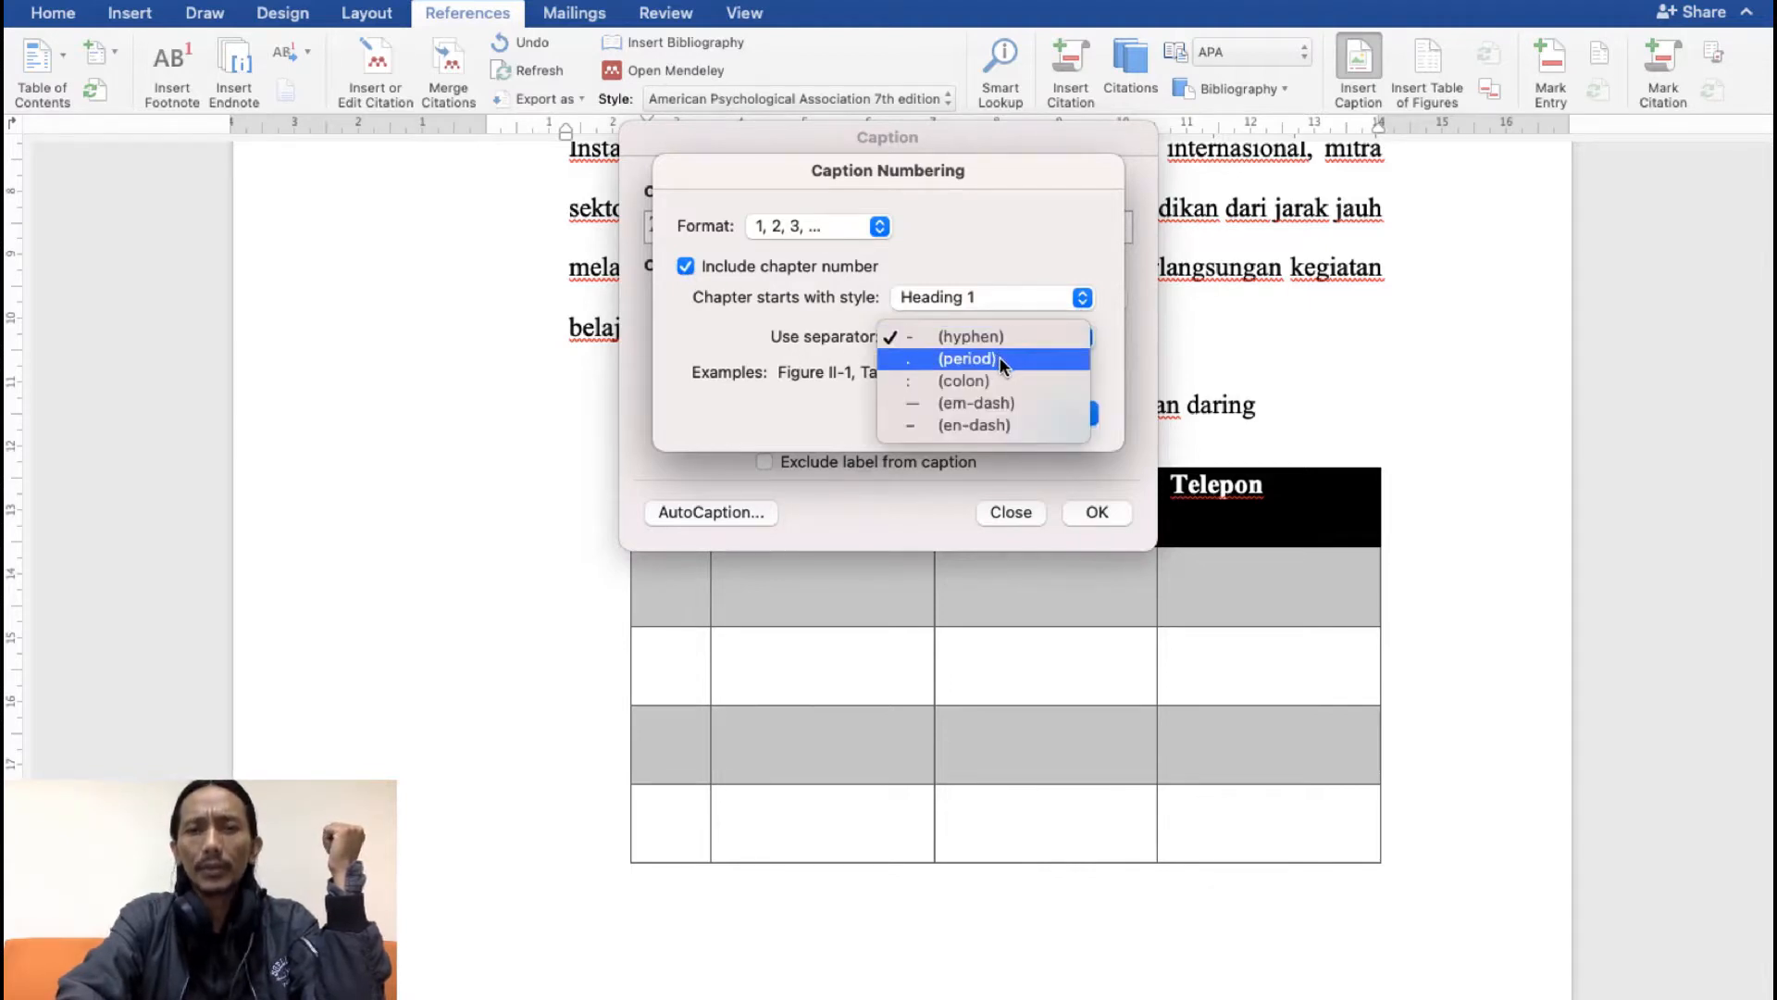
click(966, 359)
click(1085, 409)
click(1097, 512)
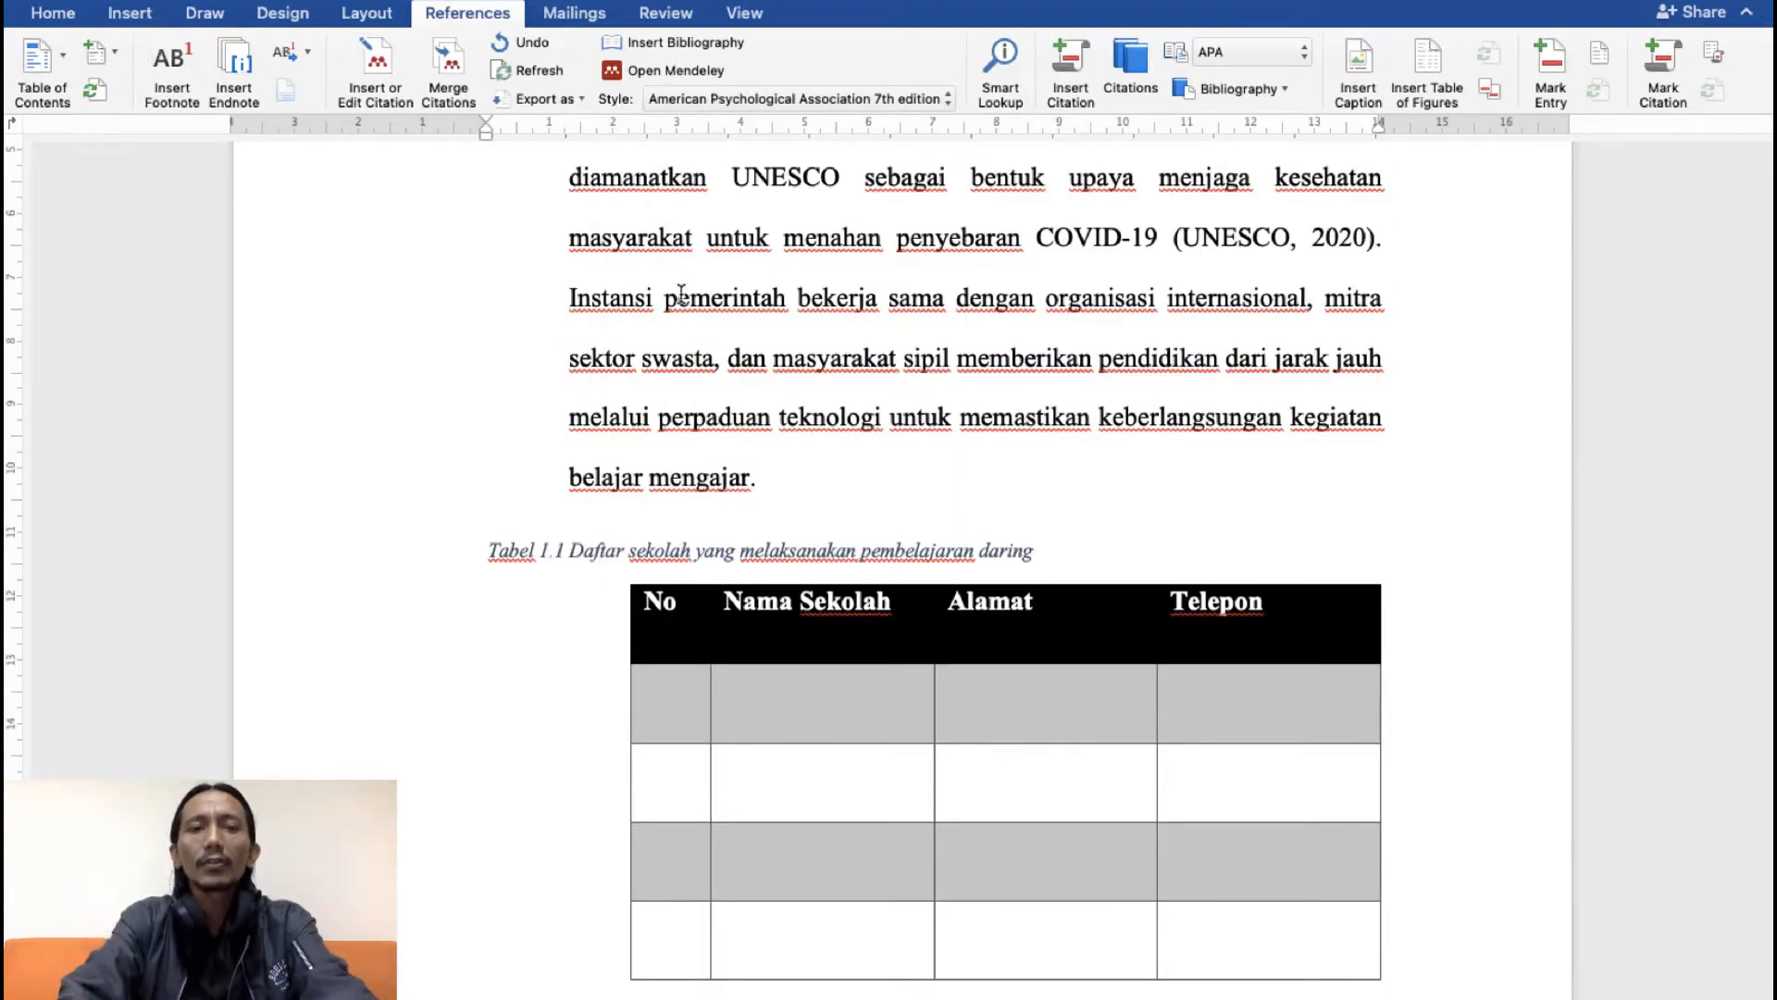
Step: Modify the Caption style to centered alignment, Automatic font color and no italics
click(74, 17)
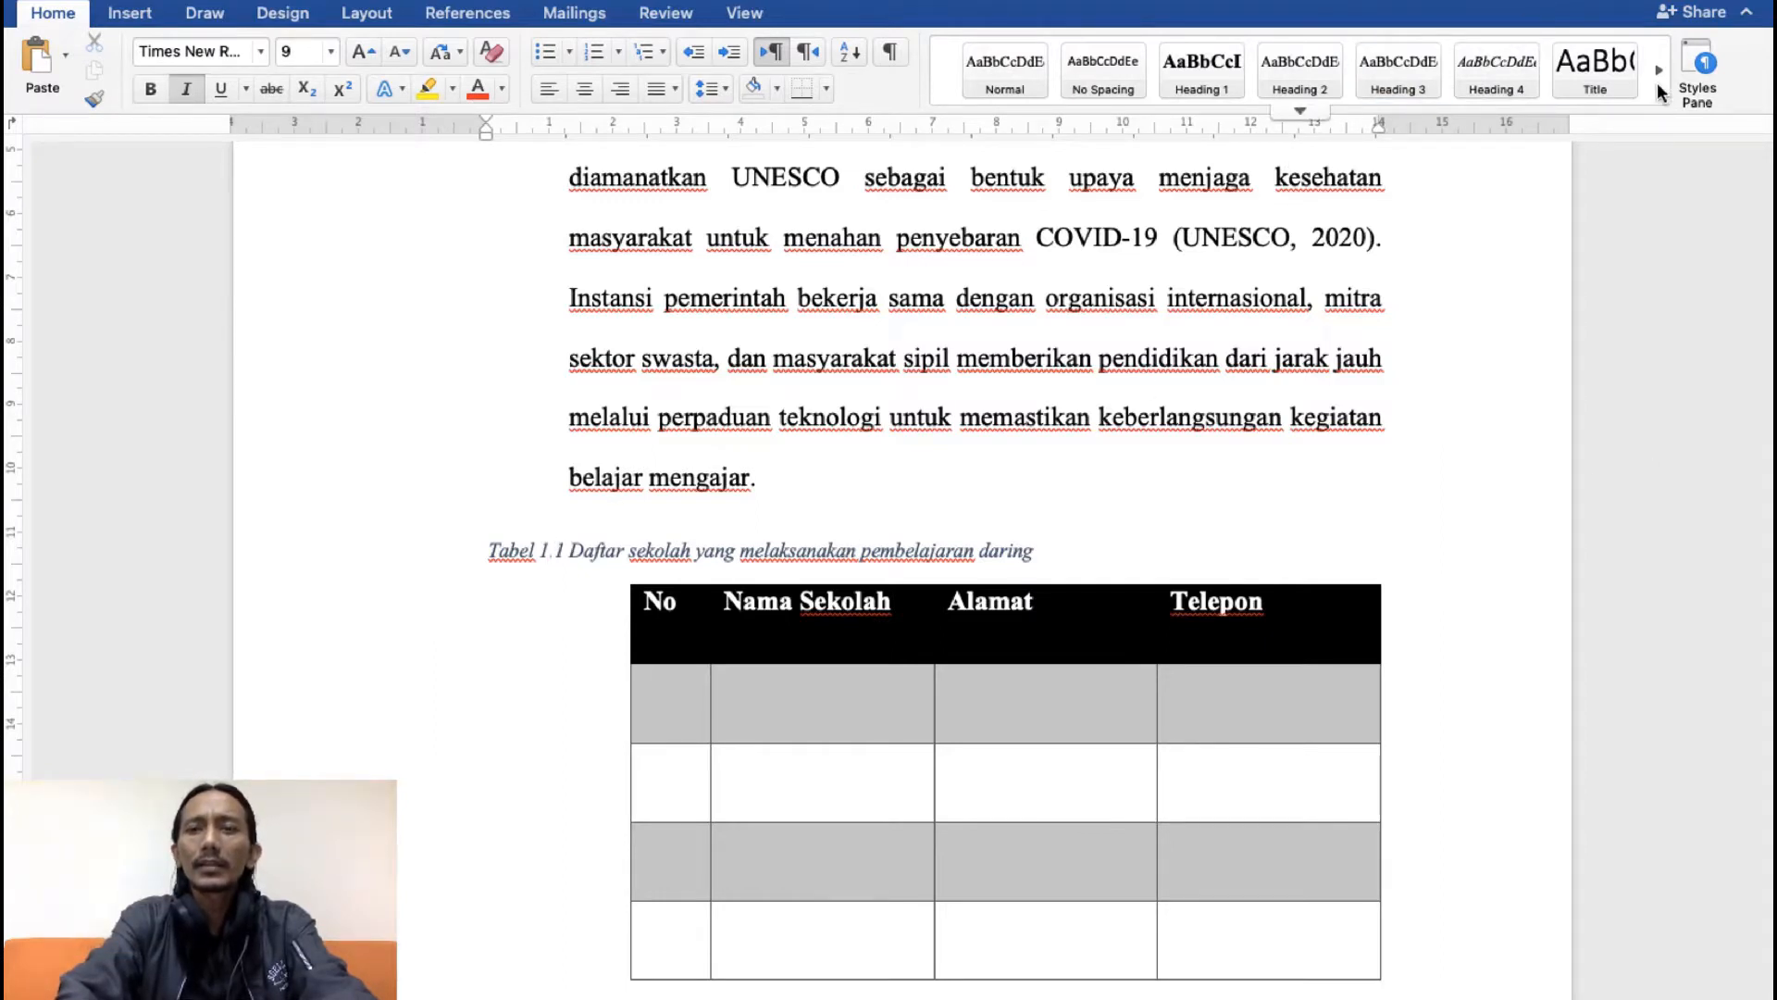
click(1302, 112)
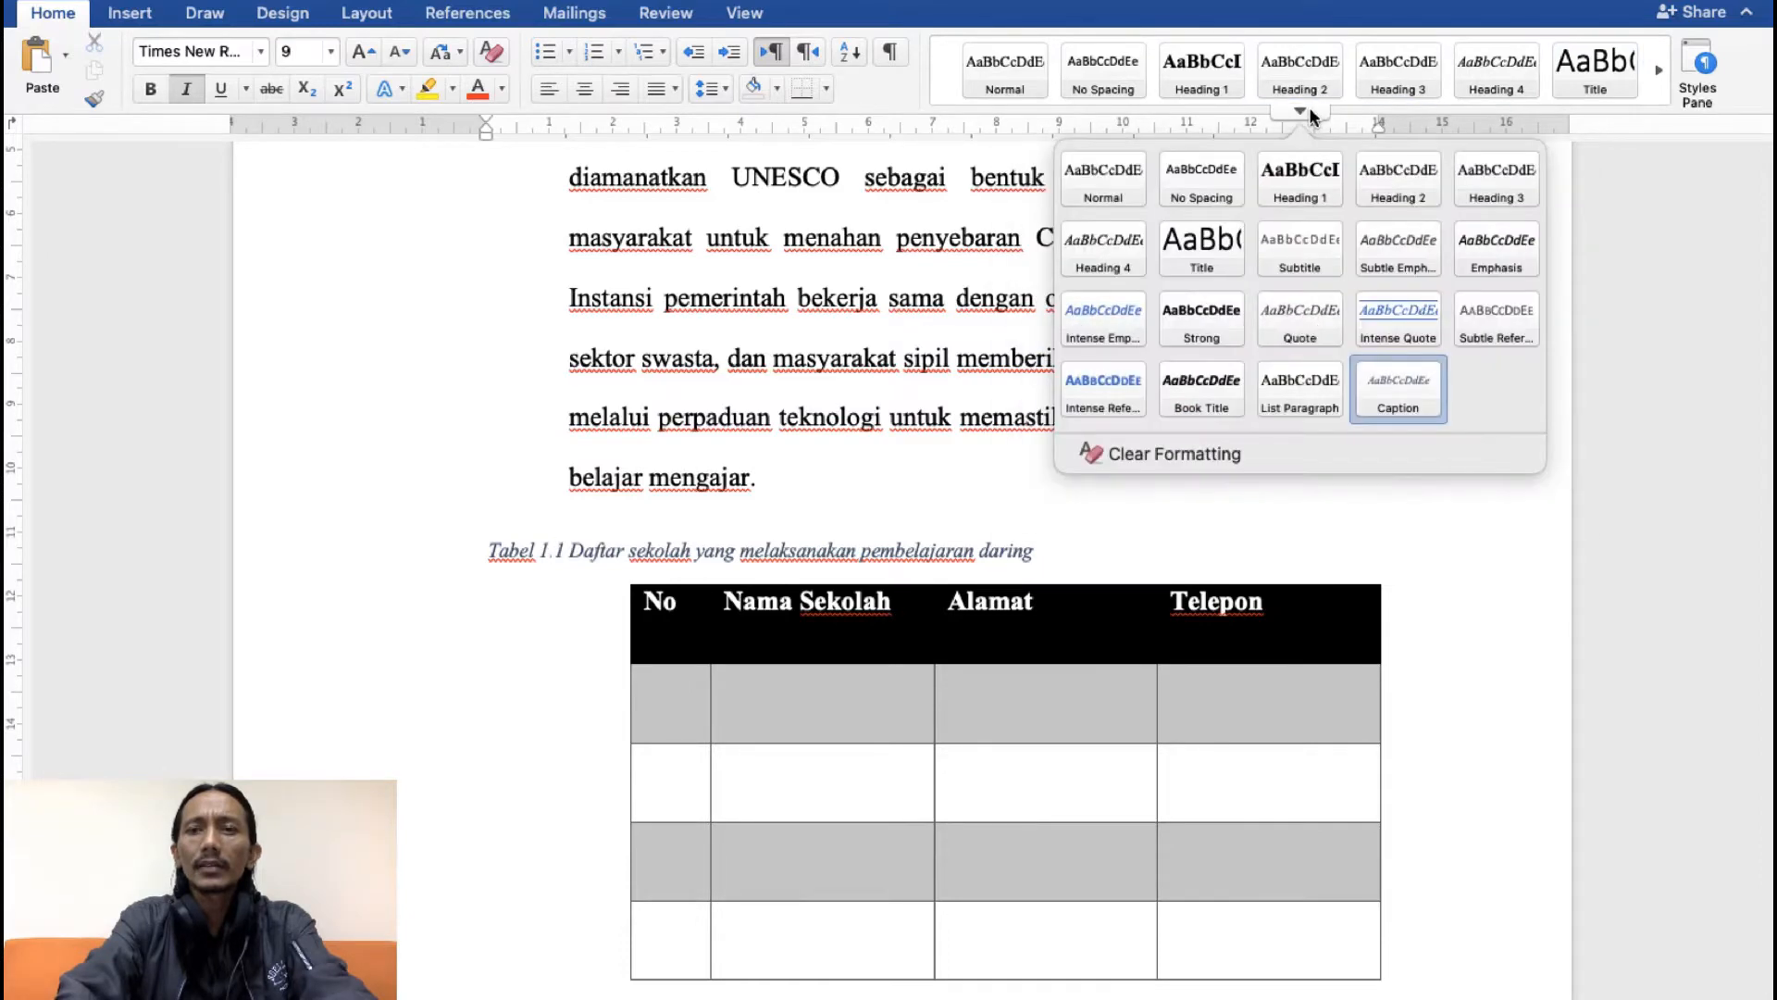
right_click(1406, 384)
click(1423, 419)
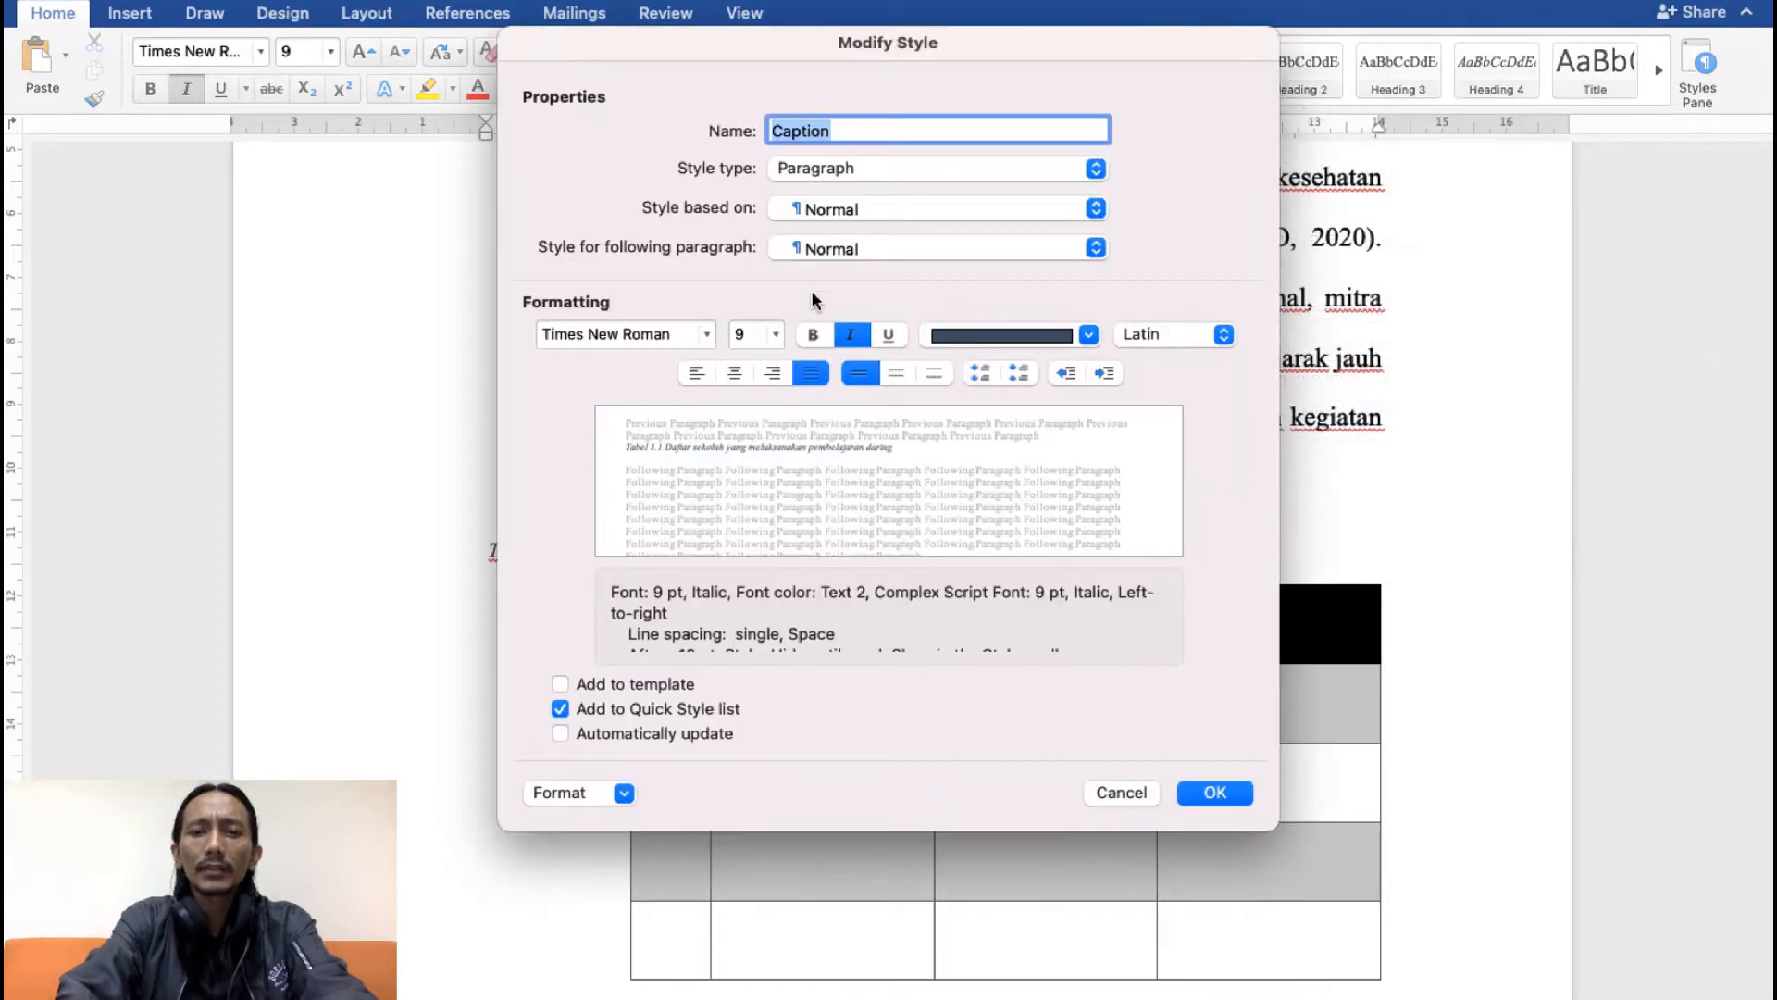
click(735, 372)
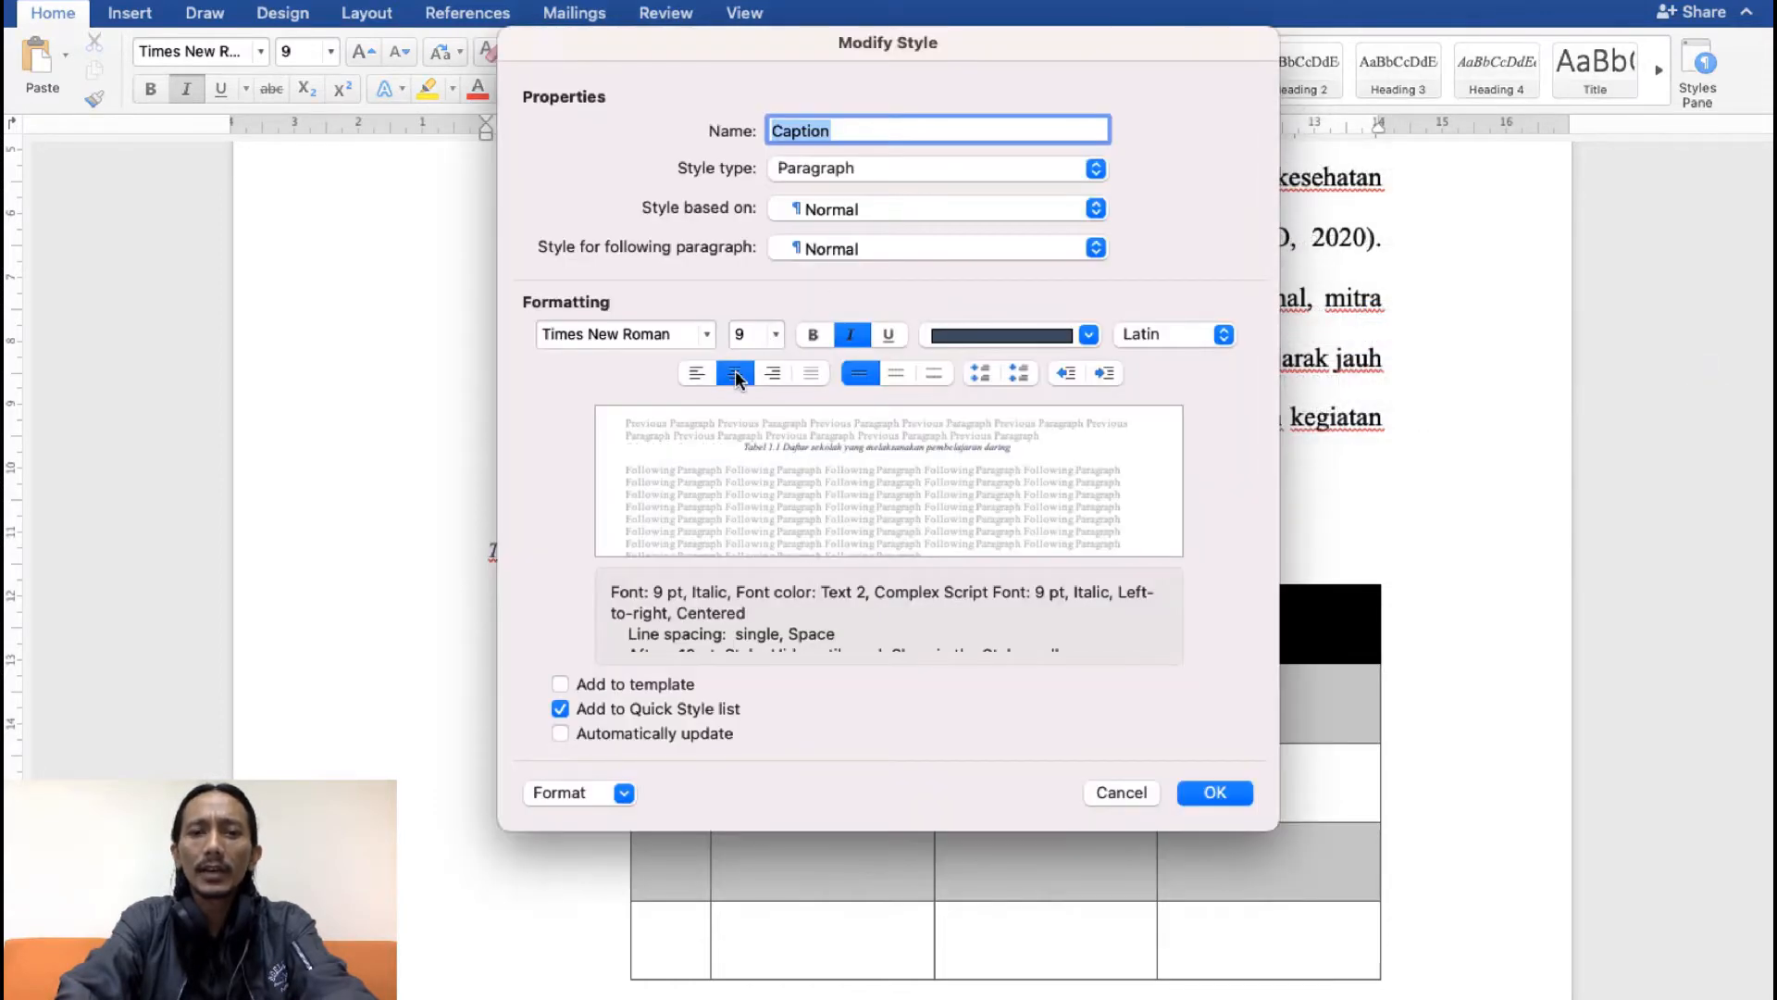
click(1012, 332)
click(1019, 380)
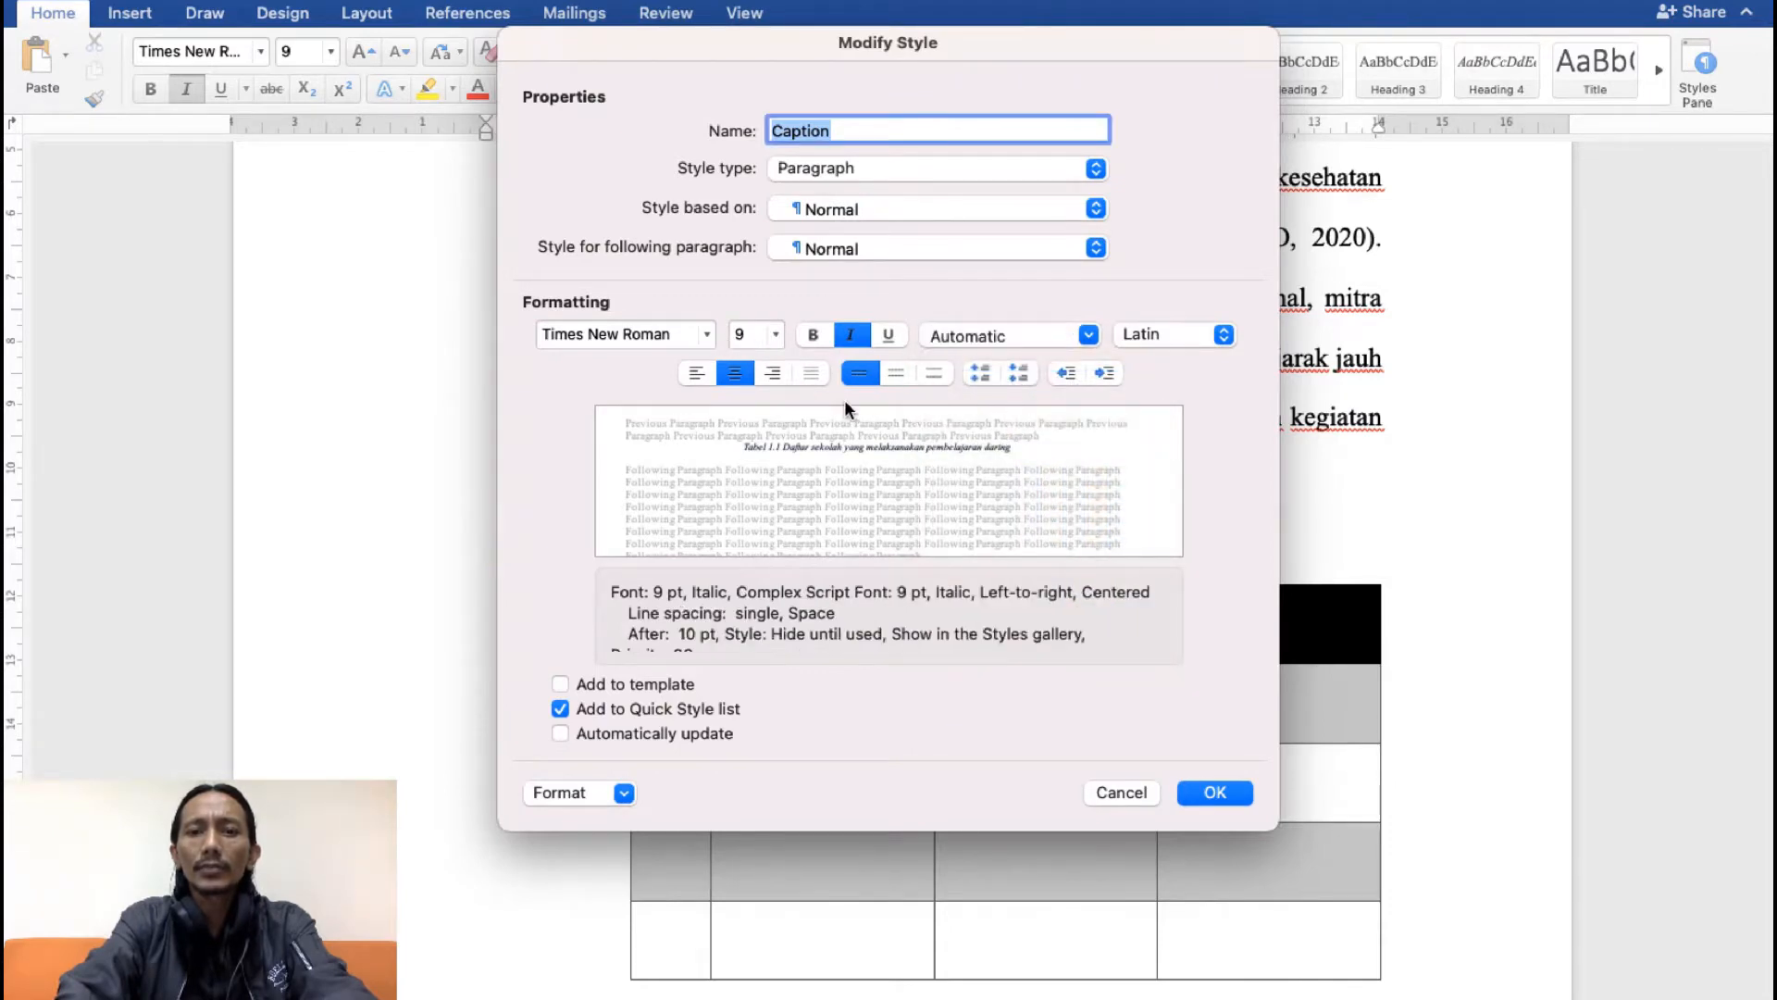
click(853, 333)
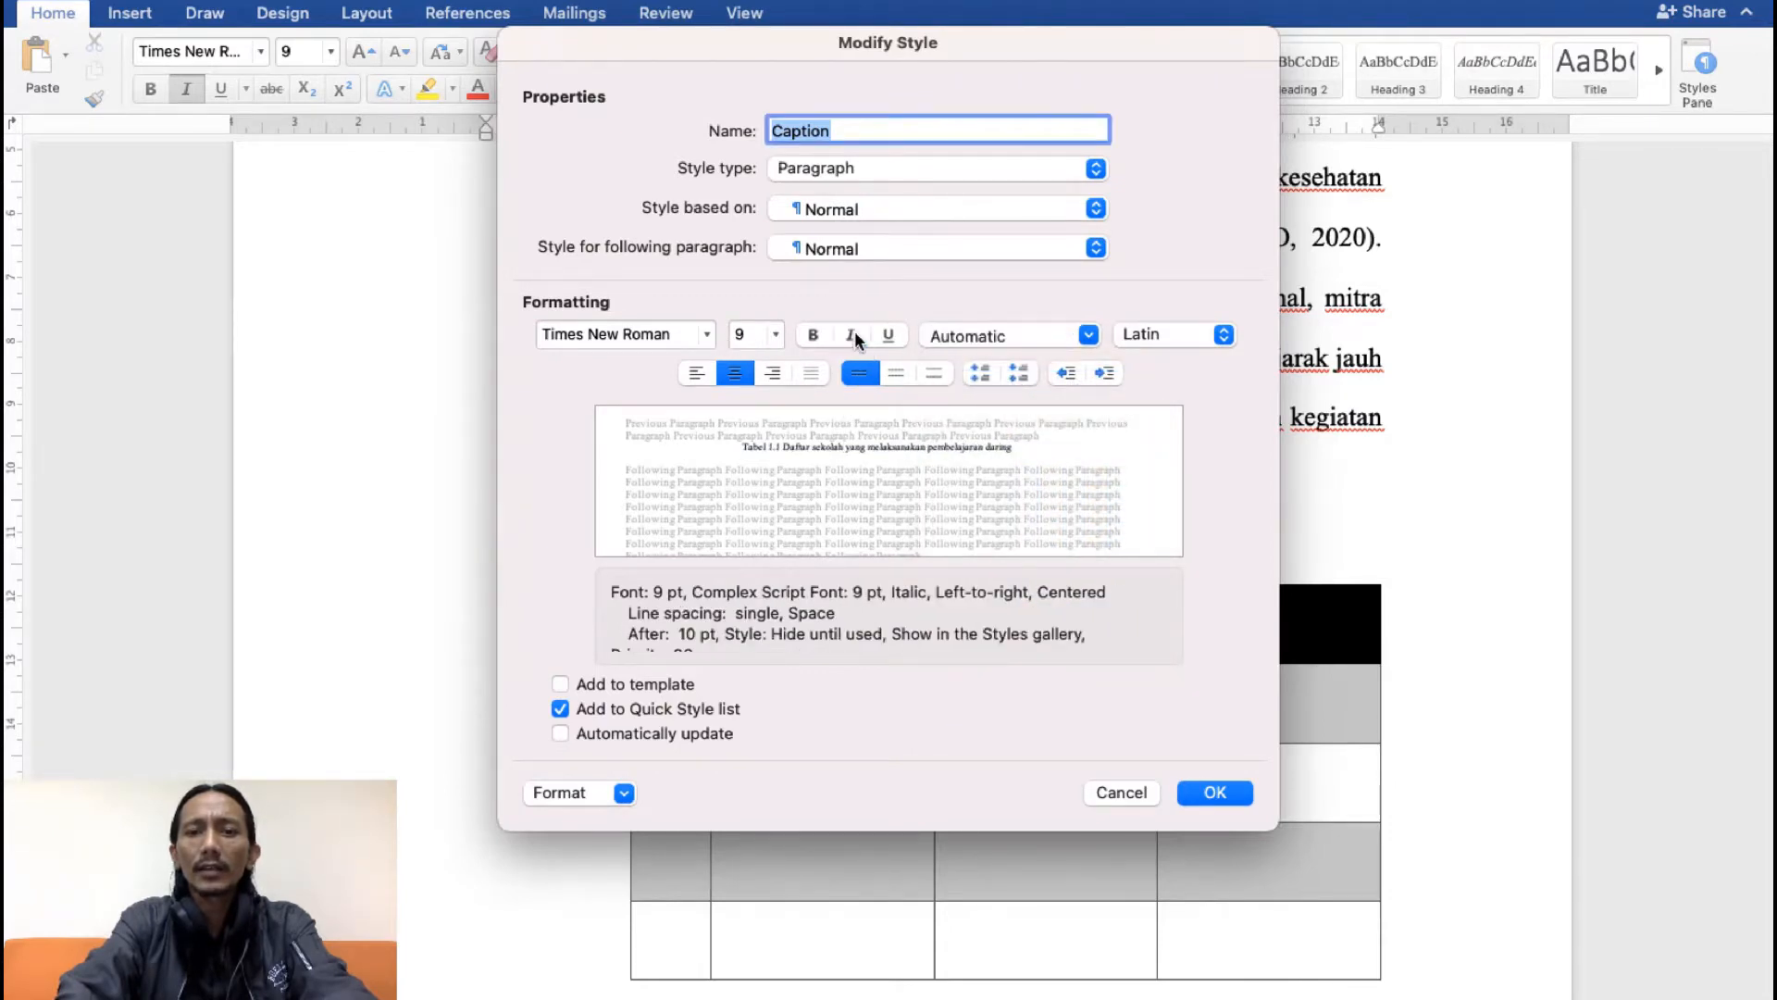
click(854, 333)
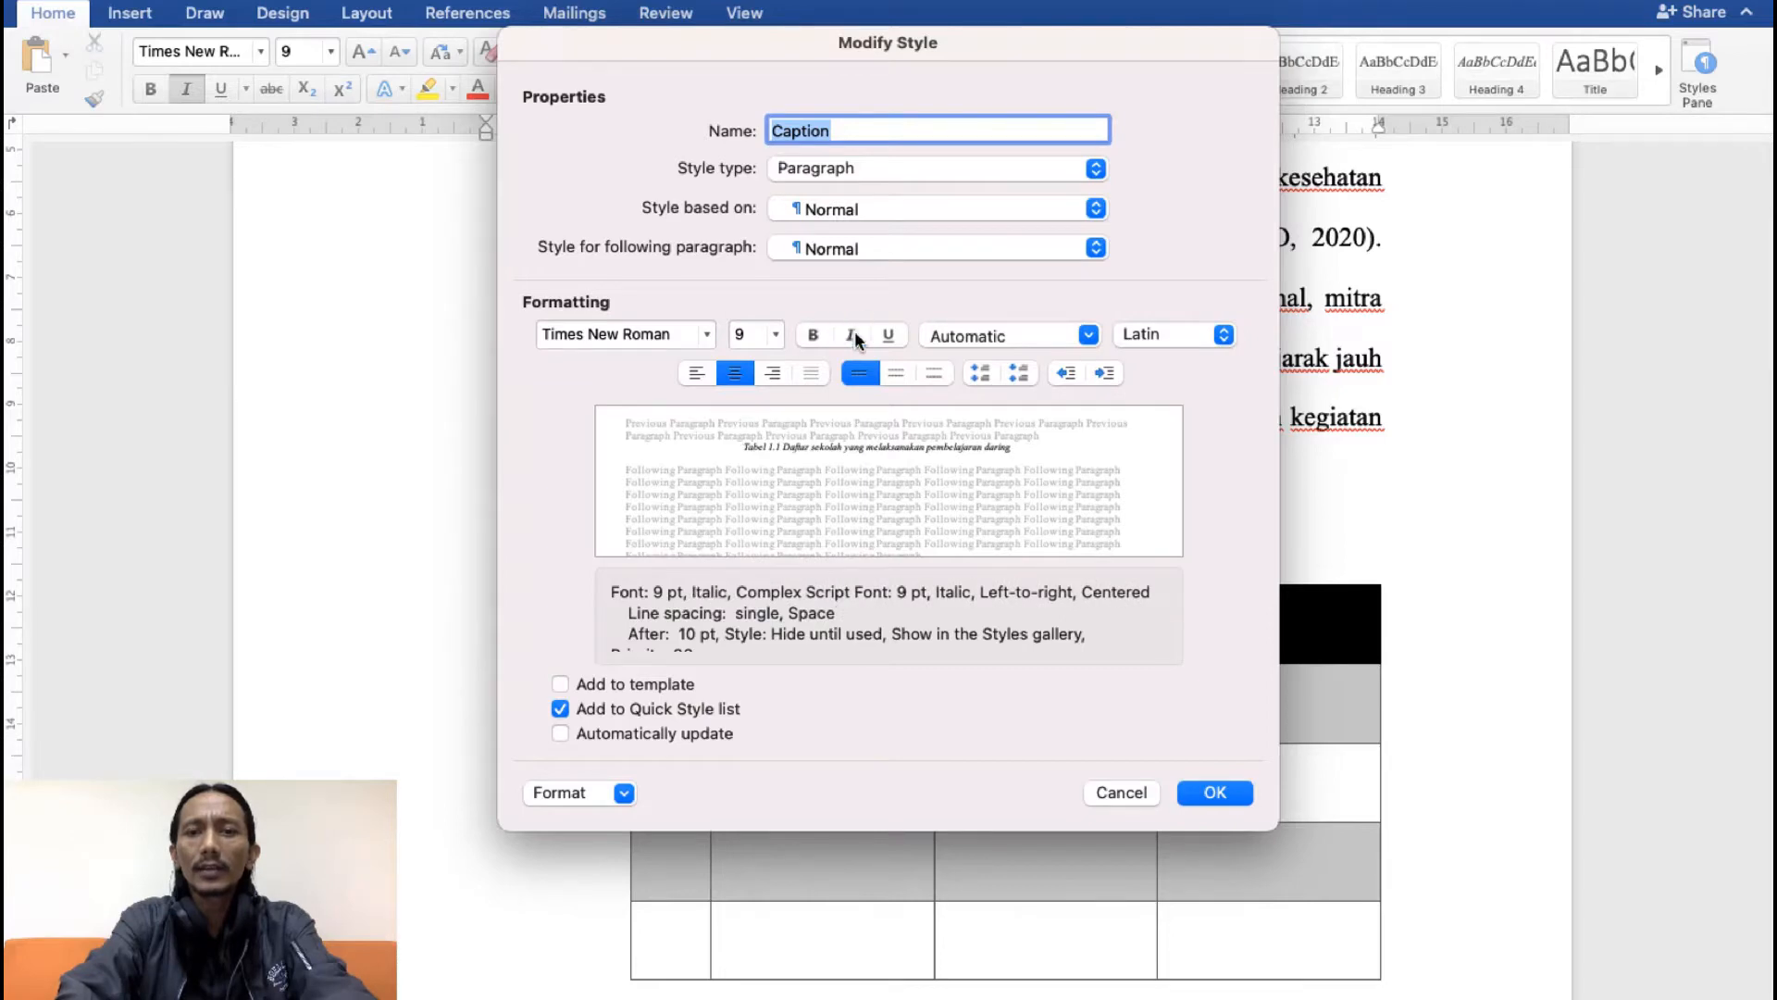
click(853, 334)
click(1208, 791)
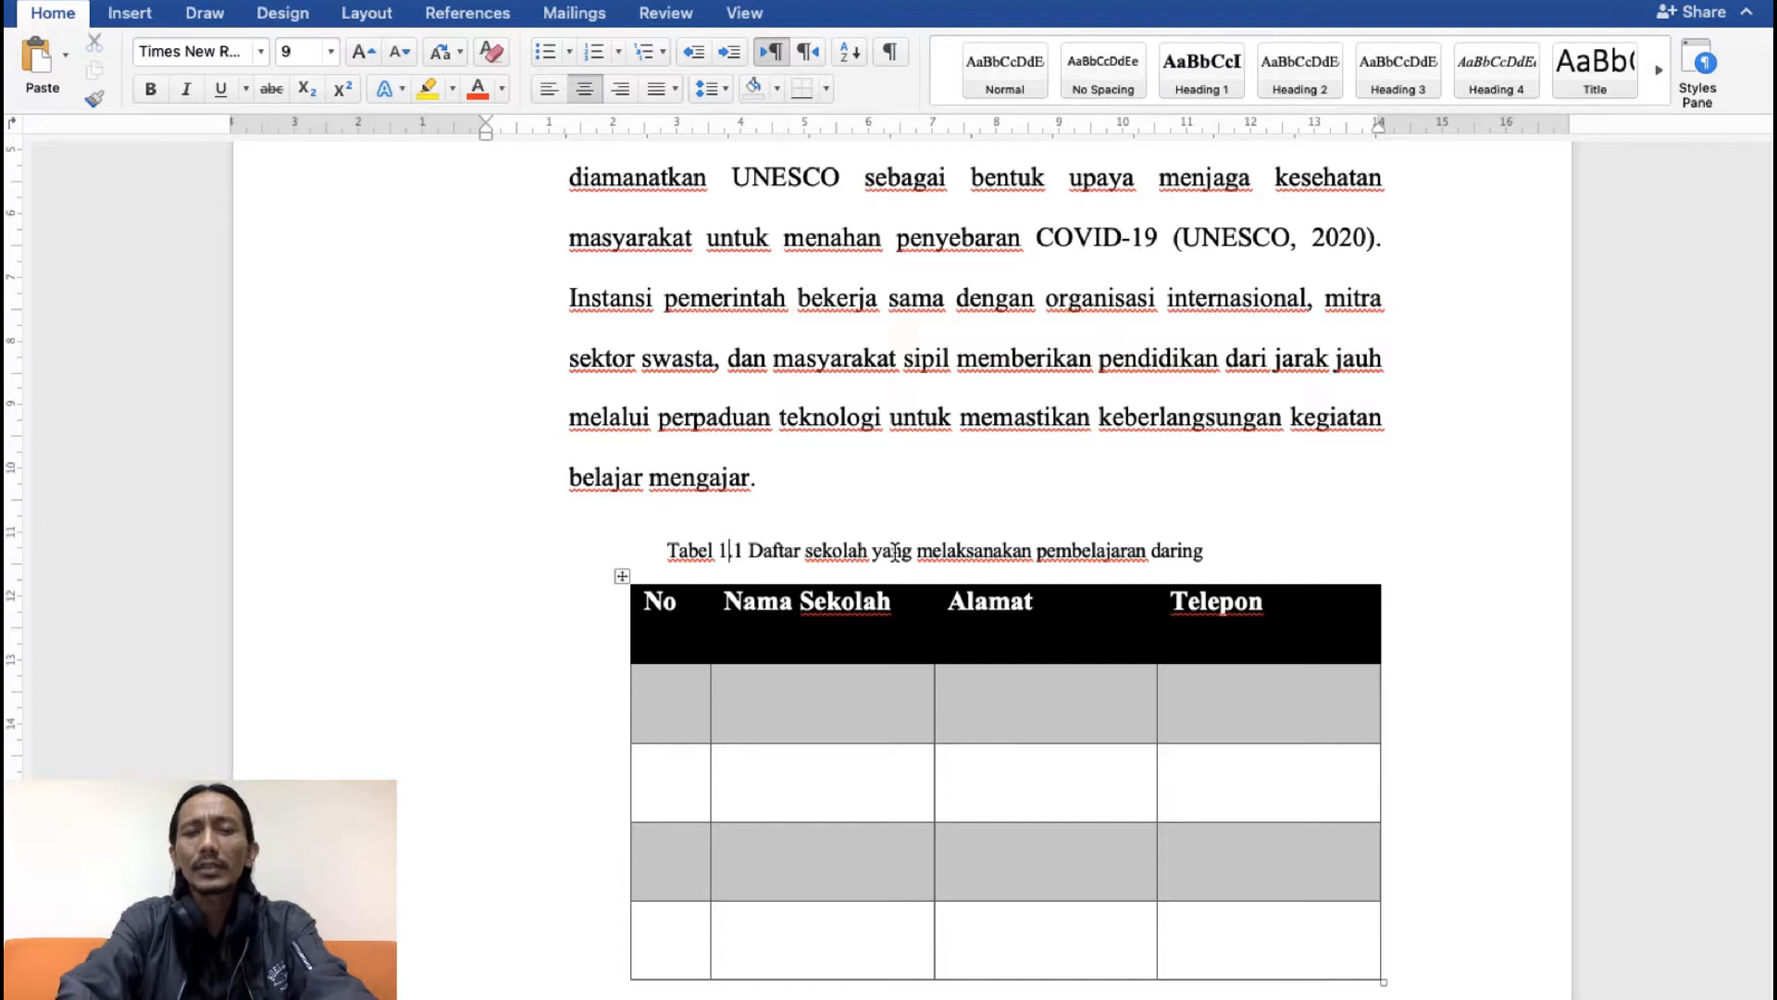
Step: Copy the caption's title text below the table and change it to "Daftar sekolah yang tidak melaksanakan pembelajaran daring"
click(1209, 550)
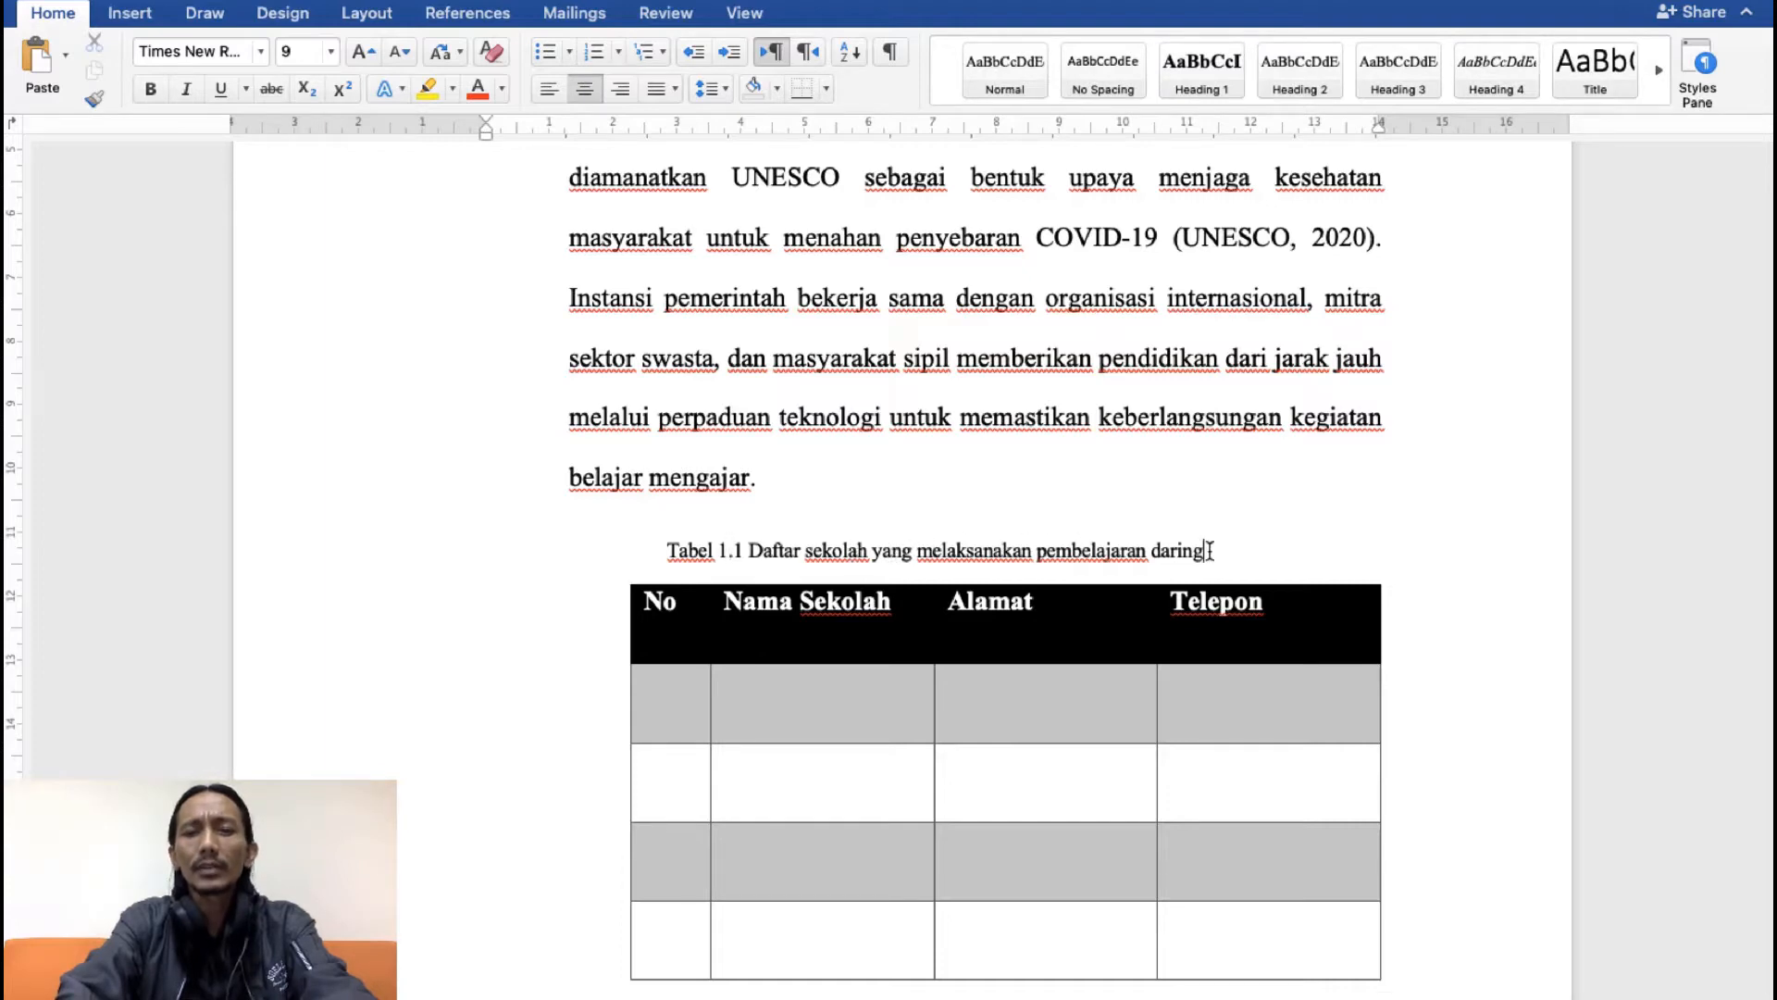
scroll(1209, 550, down, 3)
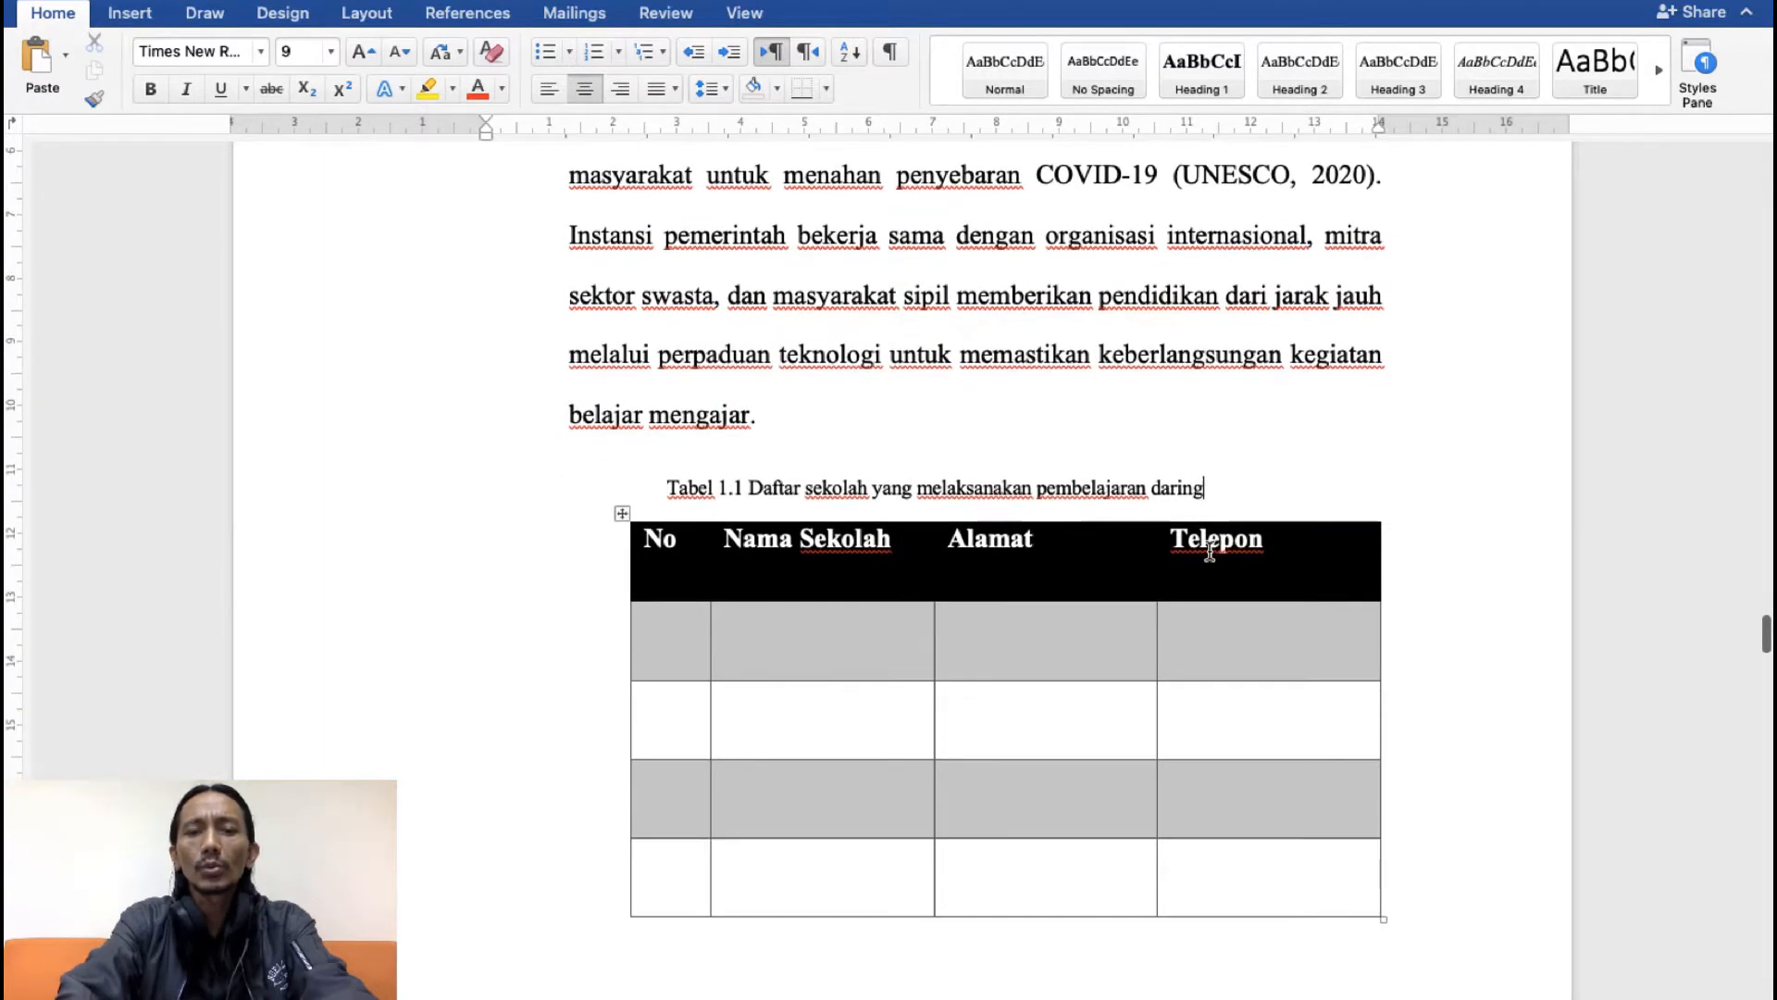
scroll(1210, 550, up, 2)
scroll(1210, 550, down, 3)
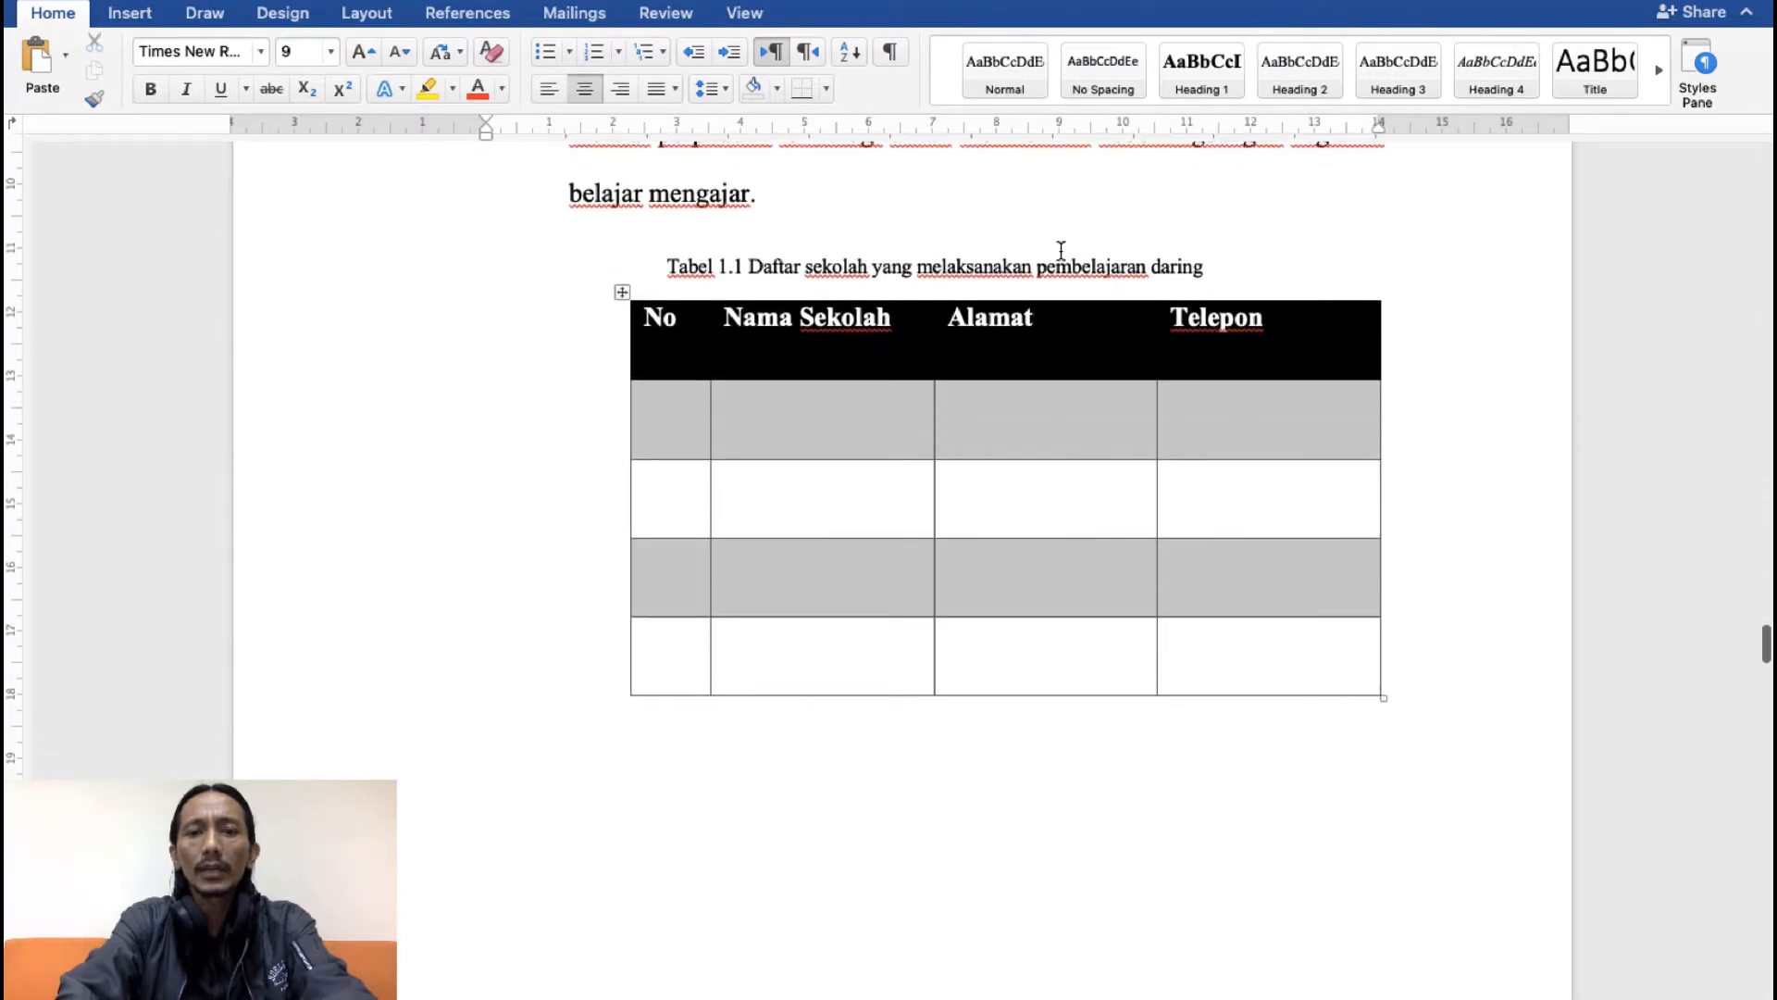
drag(1229, 261, 905, 220)
click(841, 782)
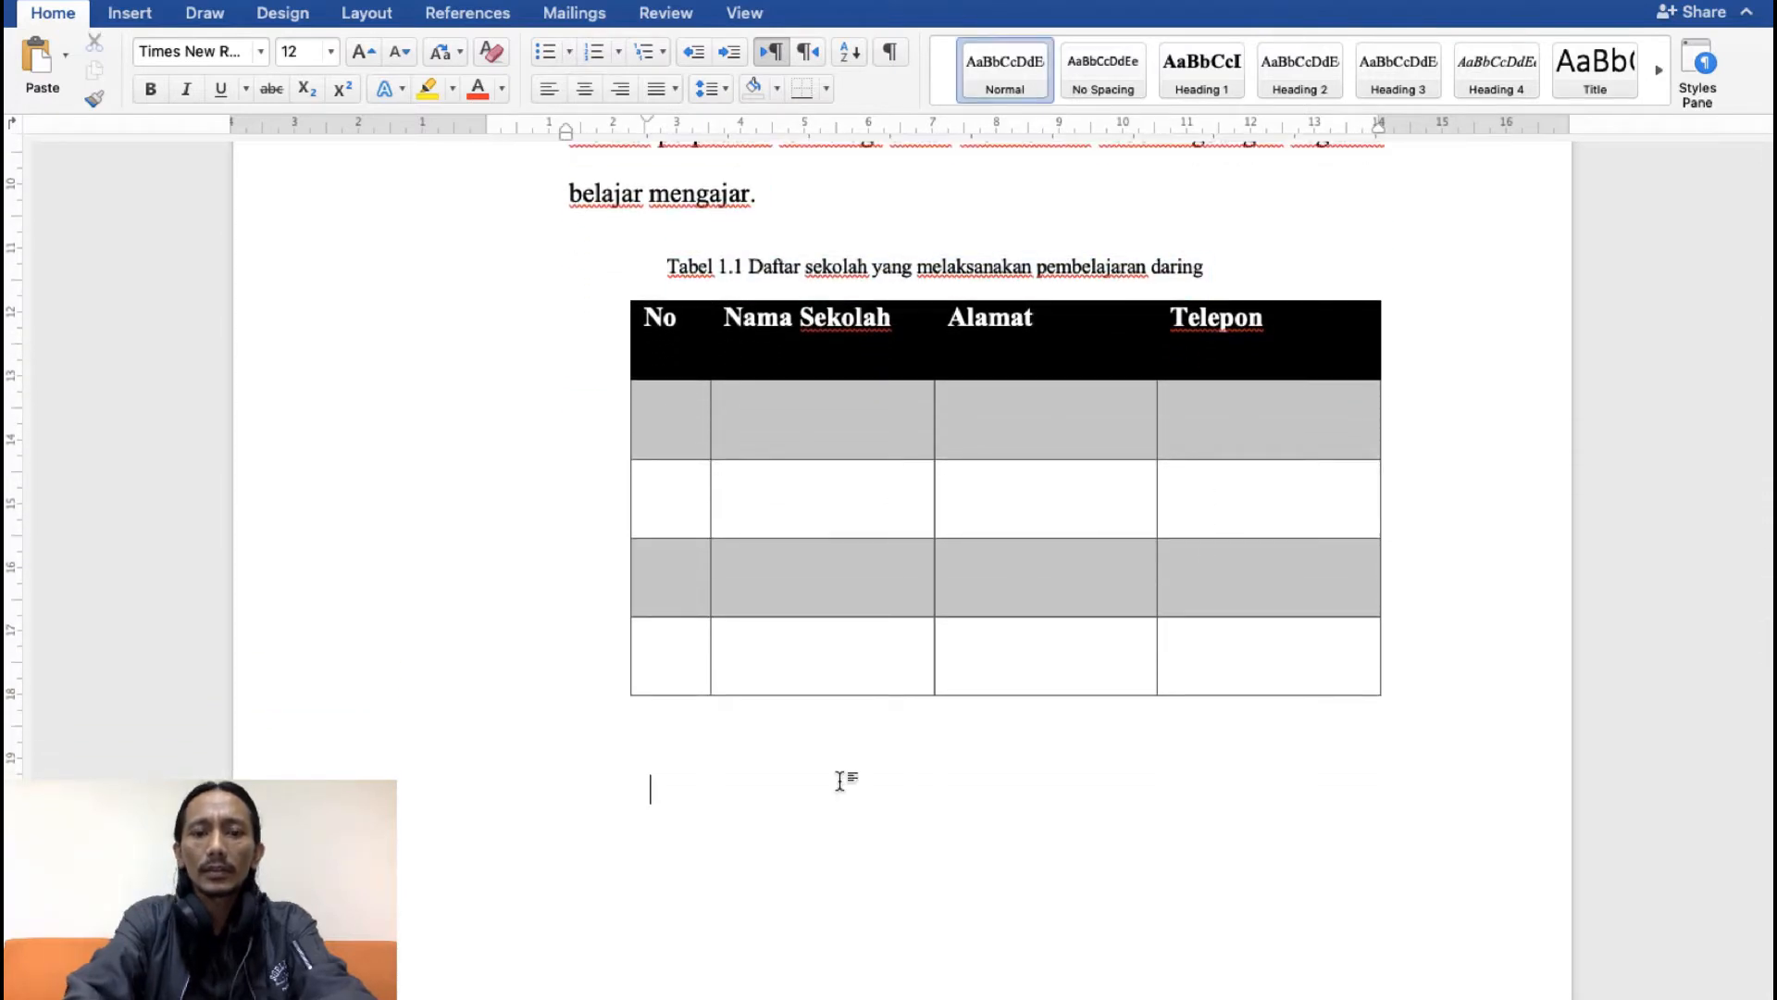
text(Daftar sekolah yang melaksanakan pembelajaran daring)
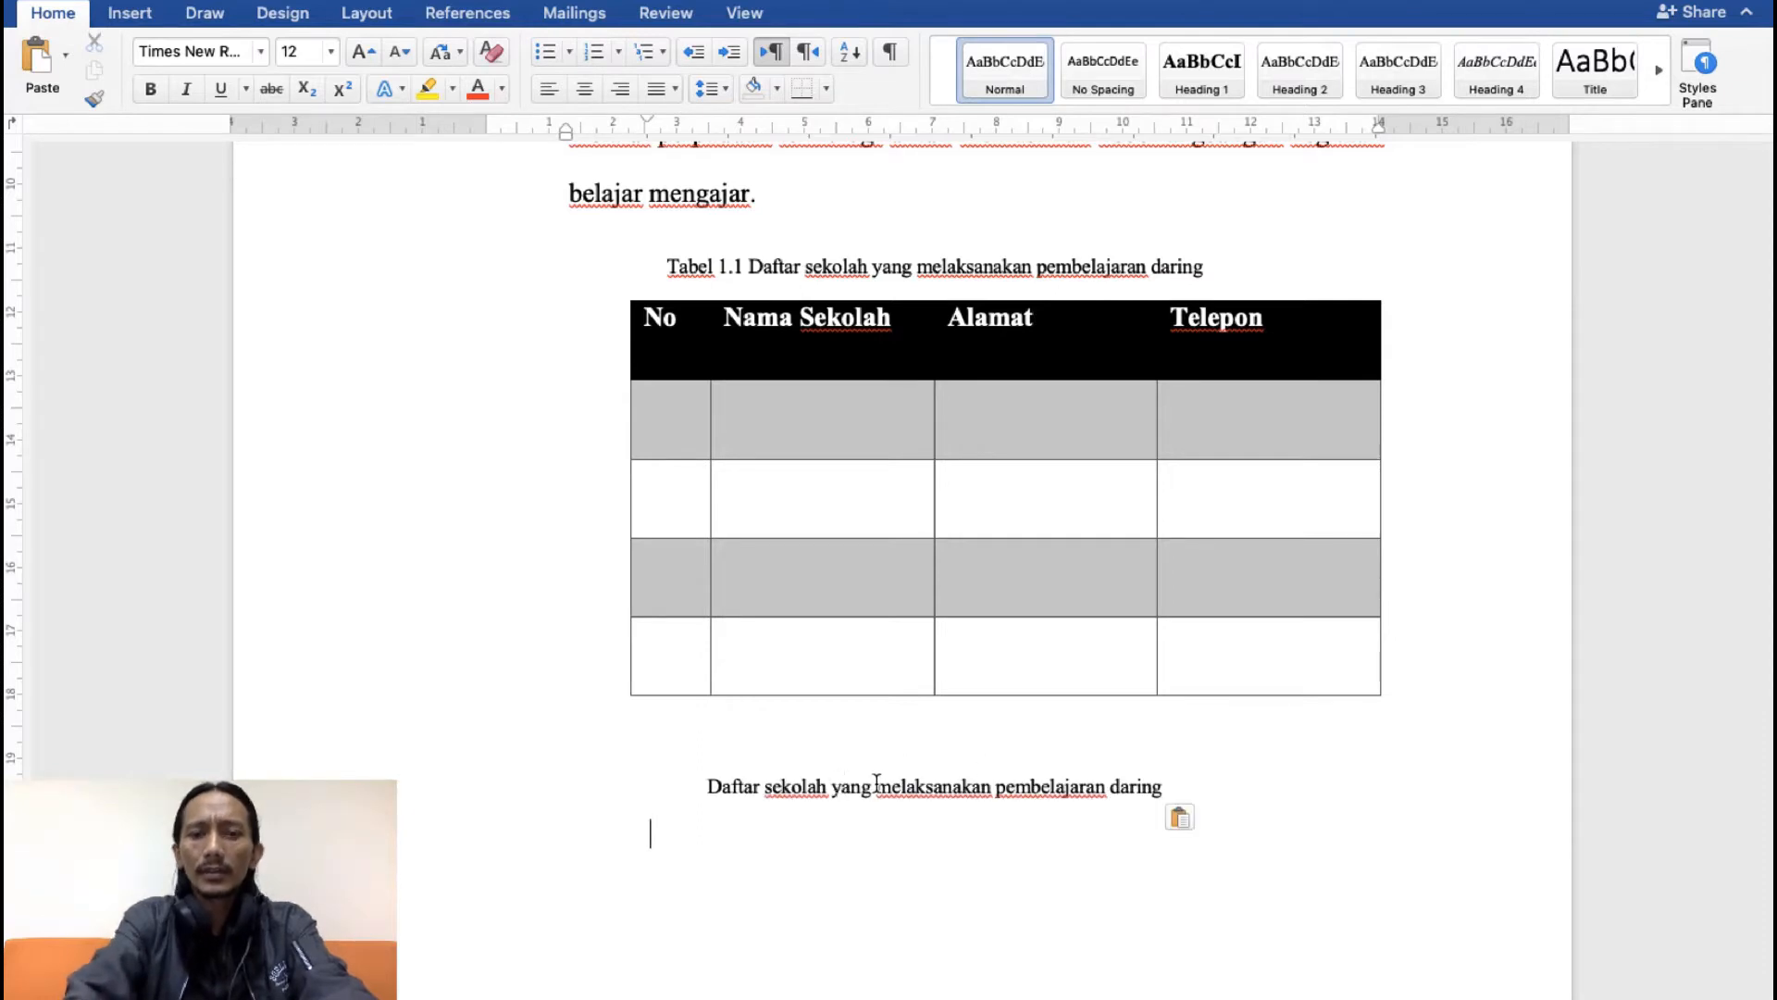
click(890, 807)
text(tidak)
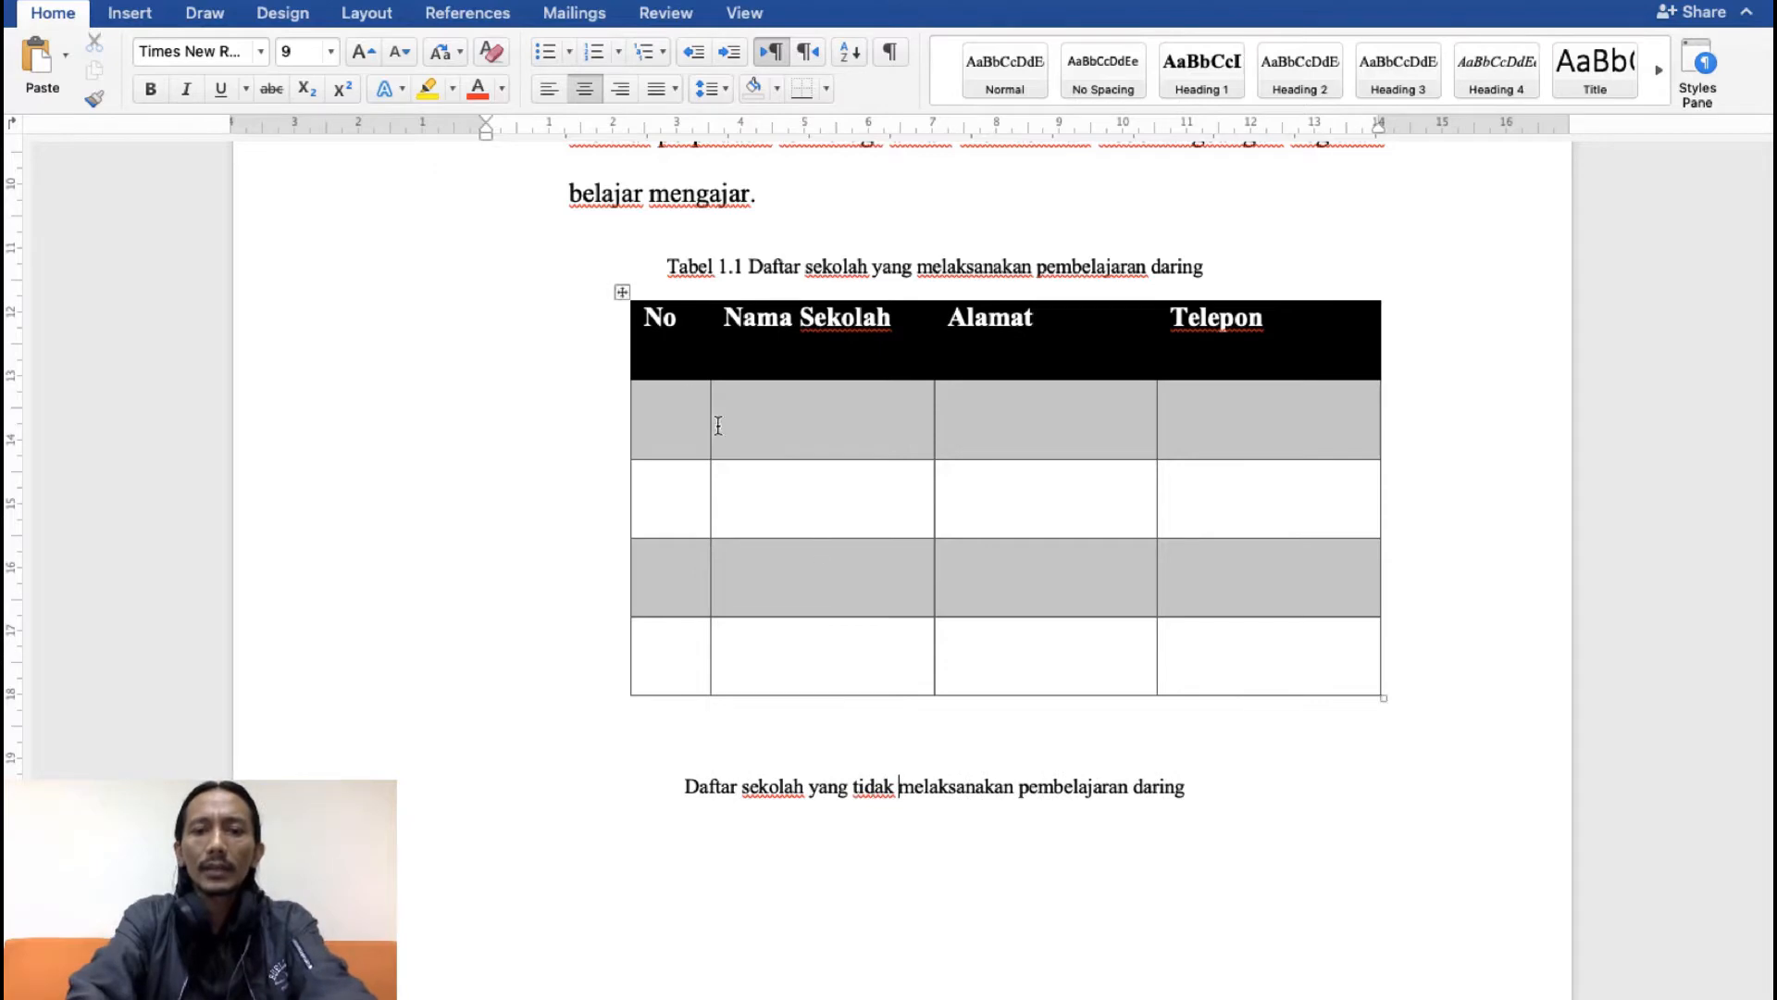
Step: Duplicate the whole school table beneath the "Daftar sekolah yang tidak melaksanakan pembelajaran daring" title
click(623, 292)
key(ctrl+c)
click(1257, 794)
key(Down)
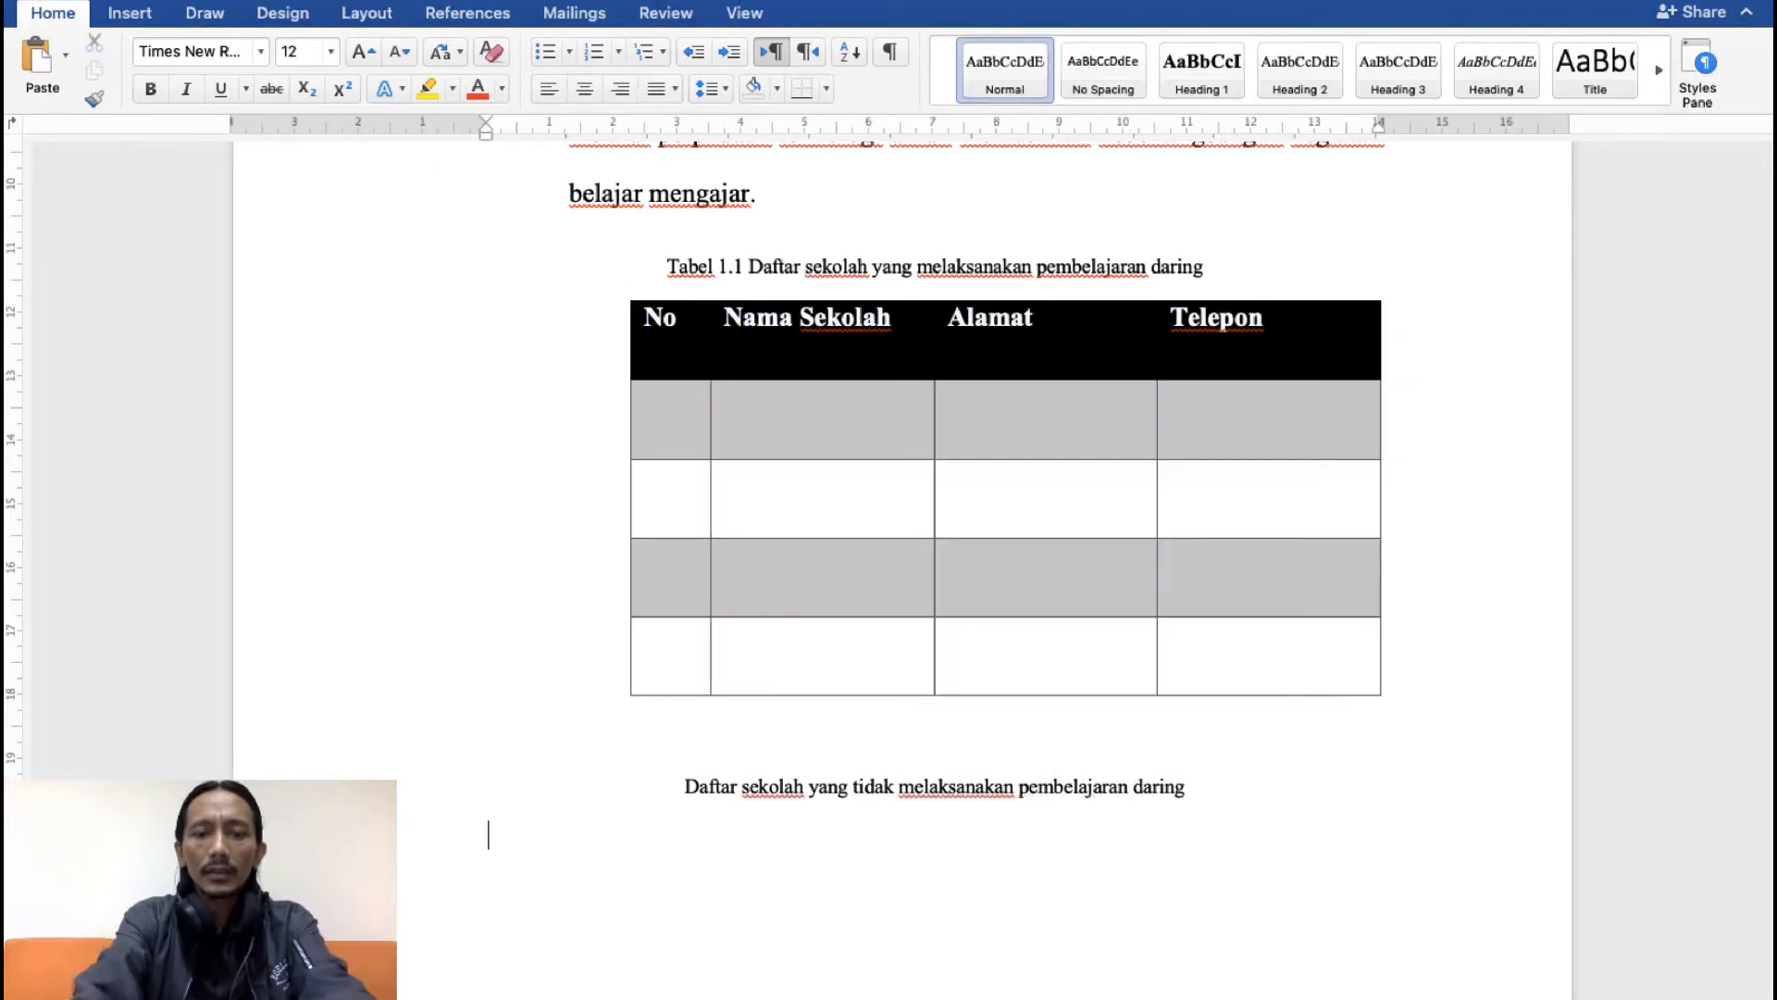
key(ctrl+v)
scroll(853, 614, down, 3)
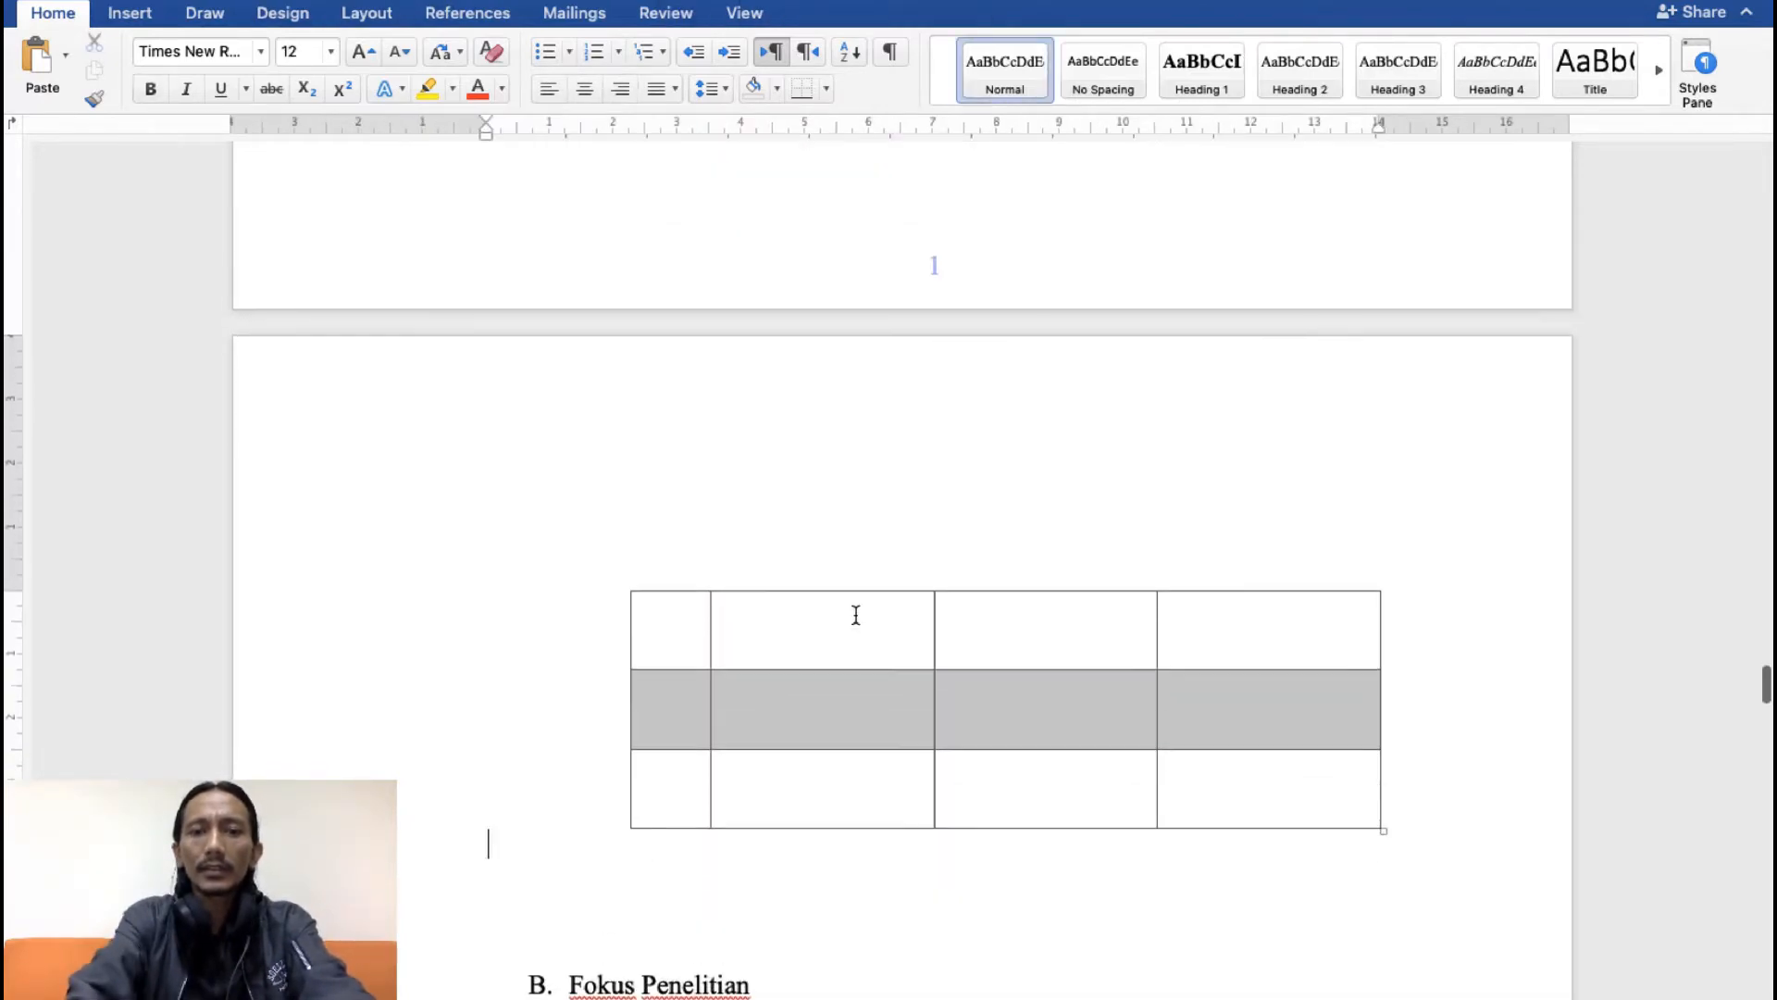
Step: Insert an automatically numbered "Tabel" caption in front of the second table's title
scroll(854, 615, up, 10)
scroll(853, 615, down, 1)
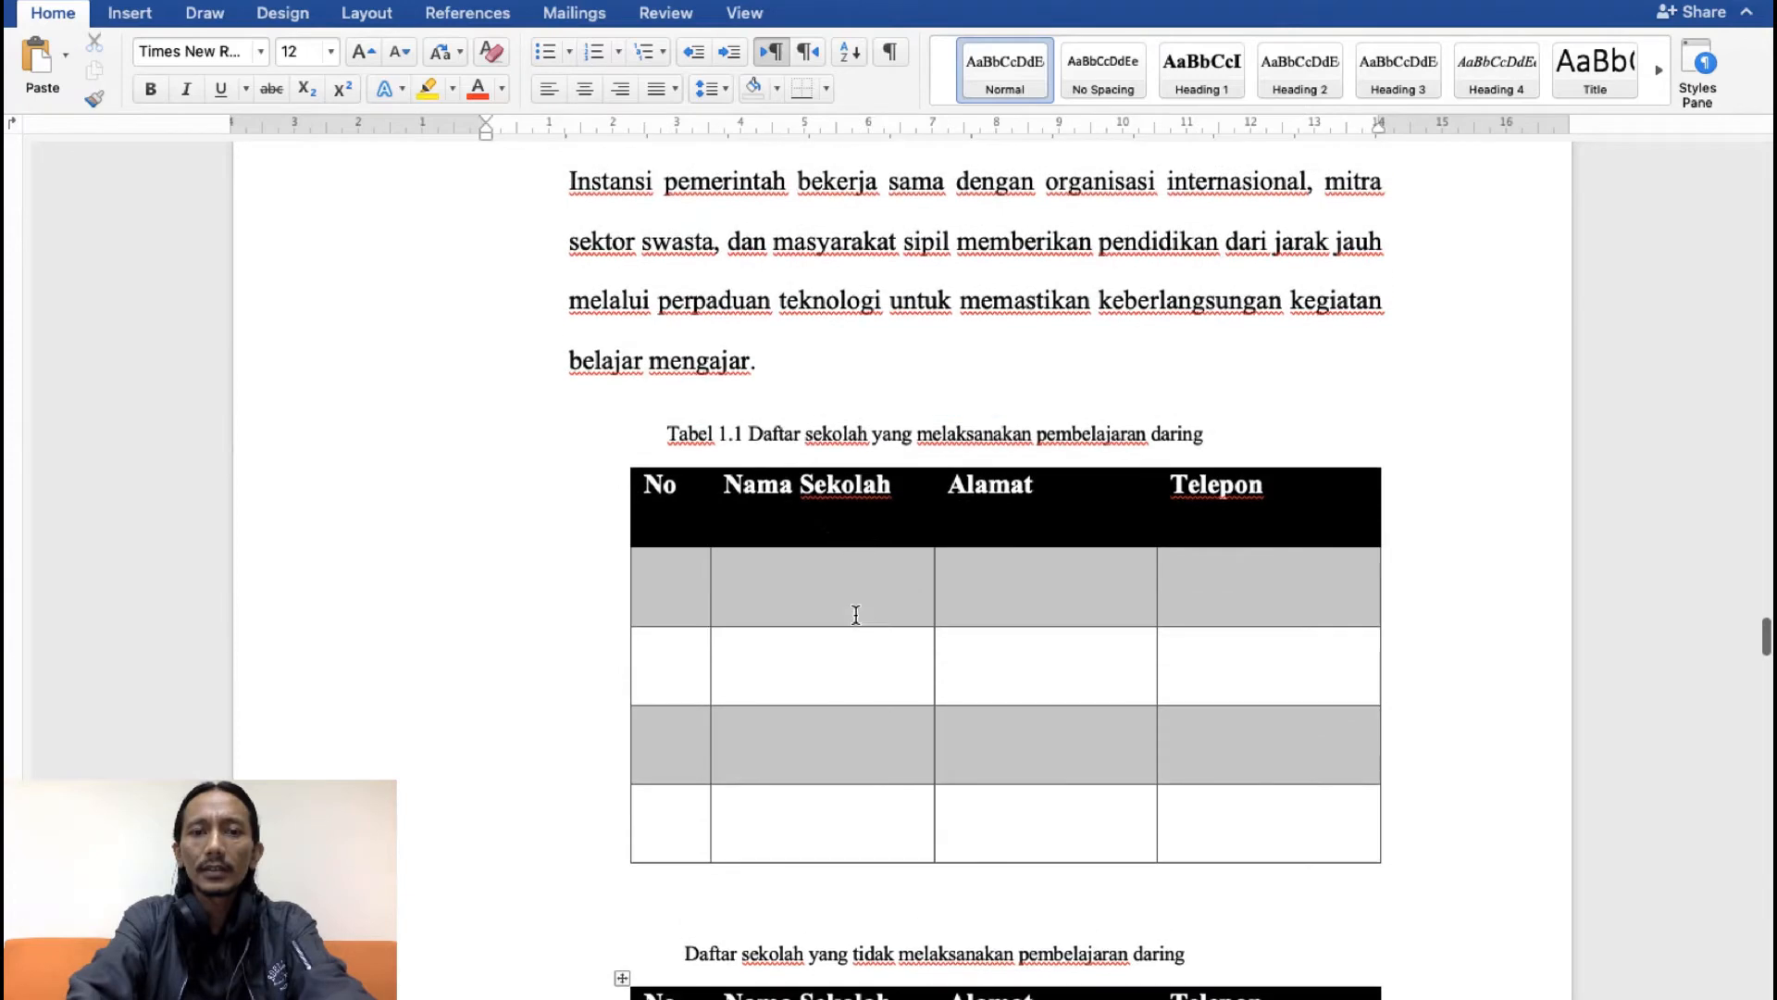
click(684, 953)
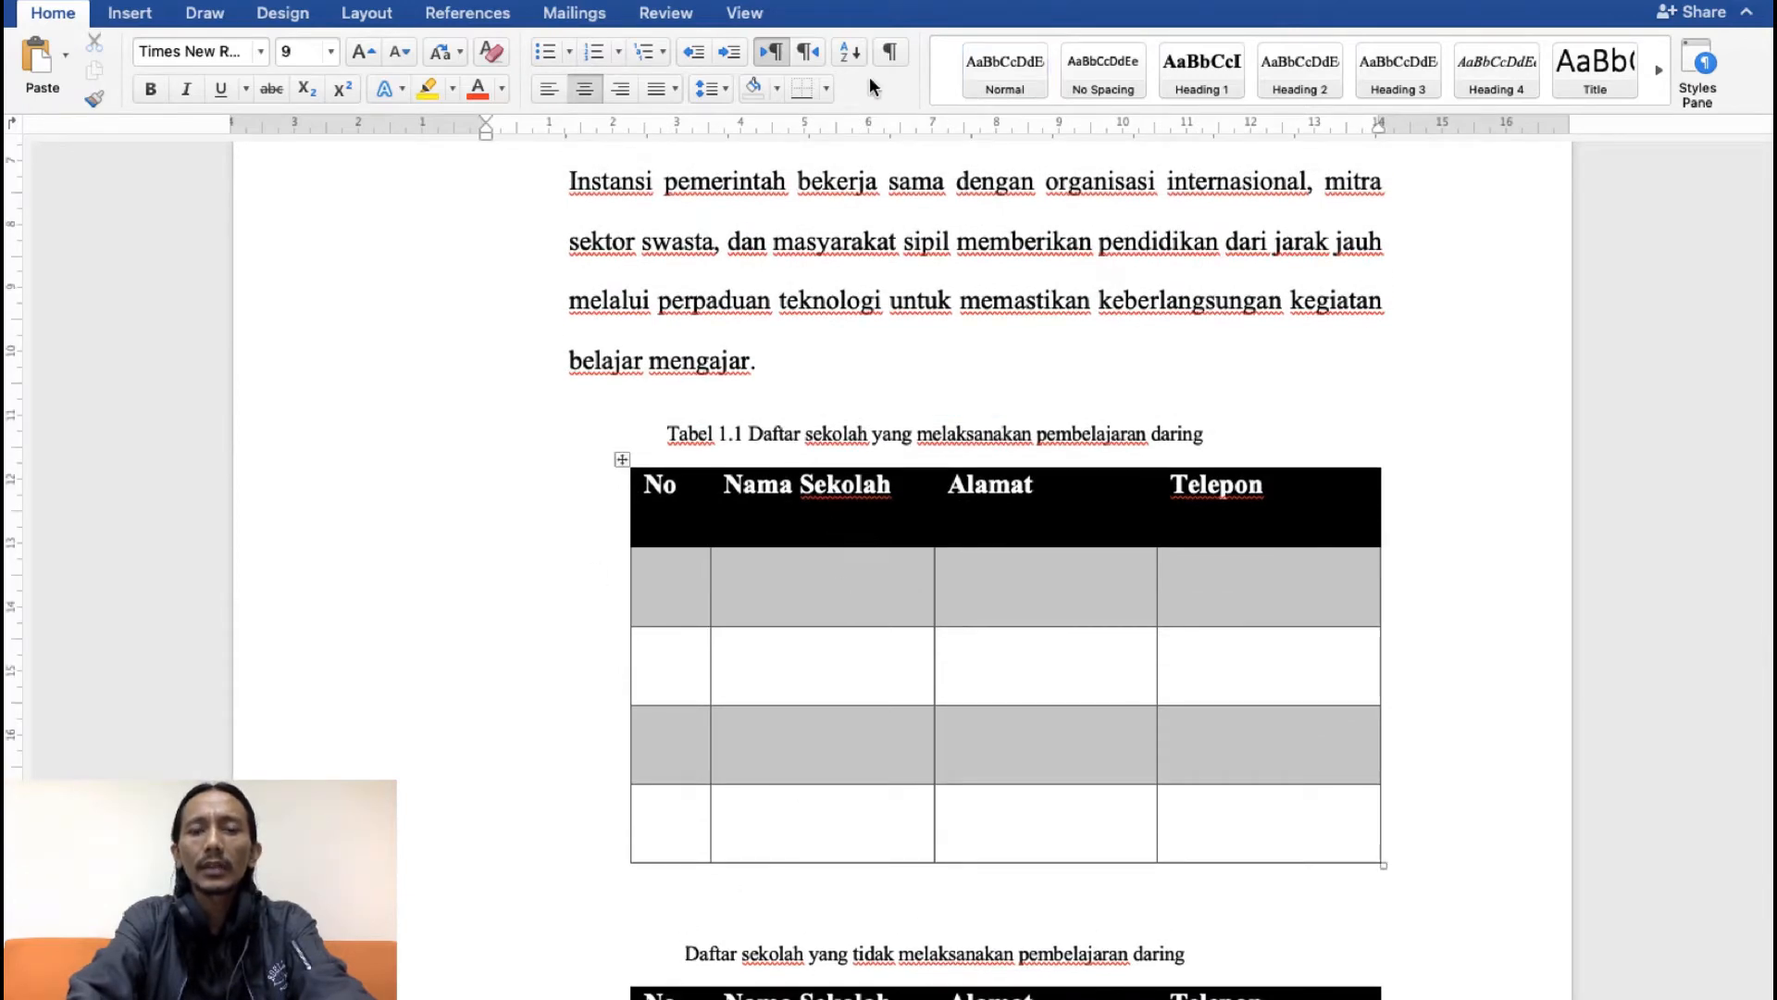
click(493, 21)
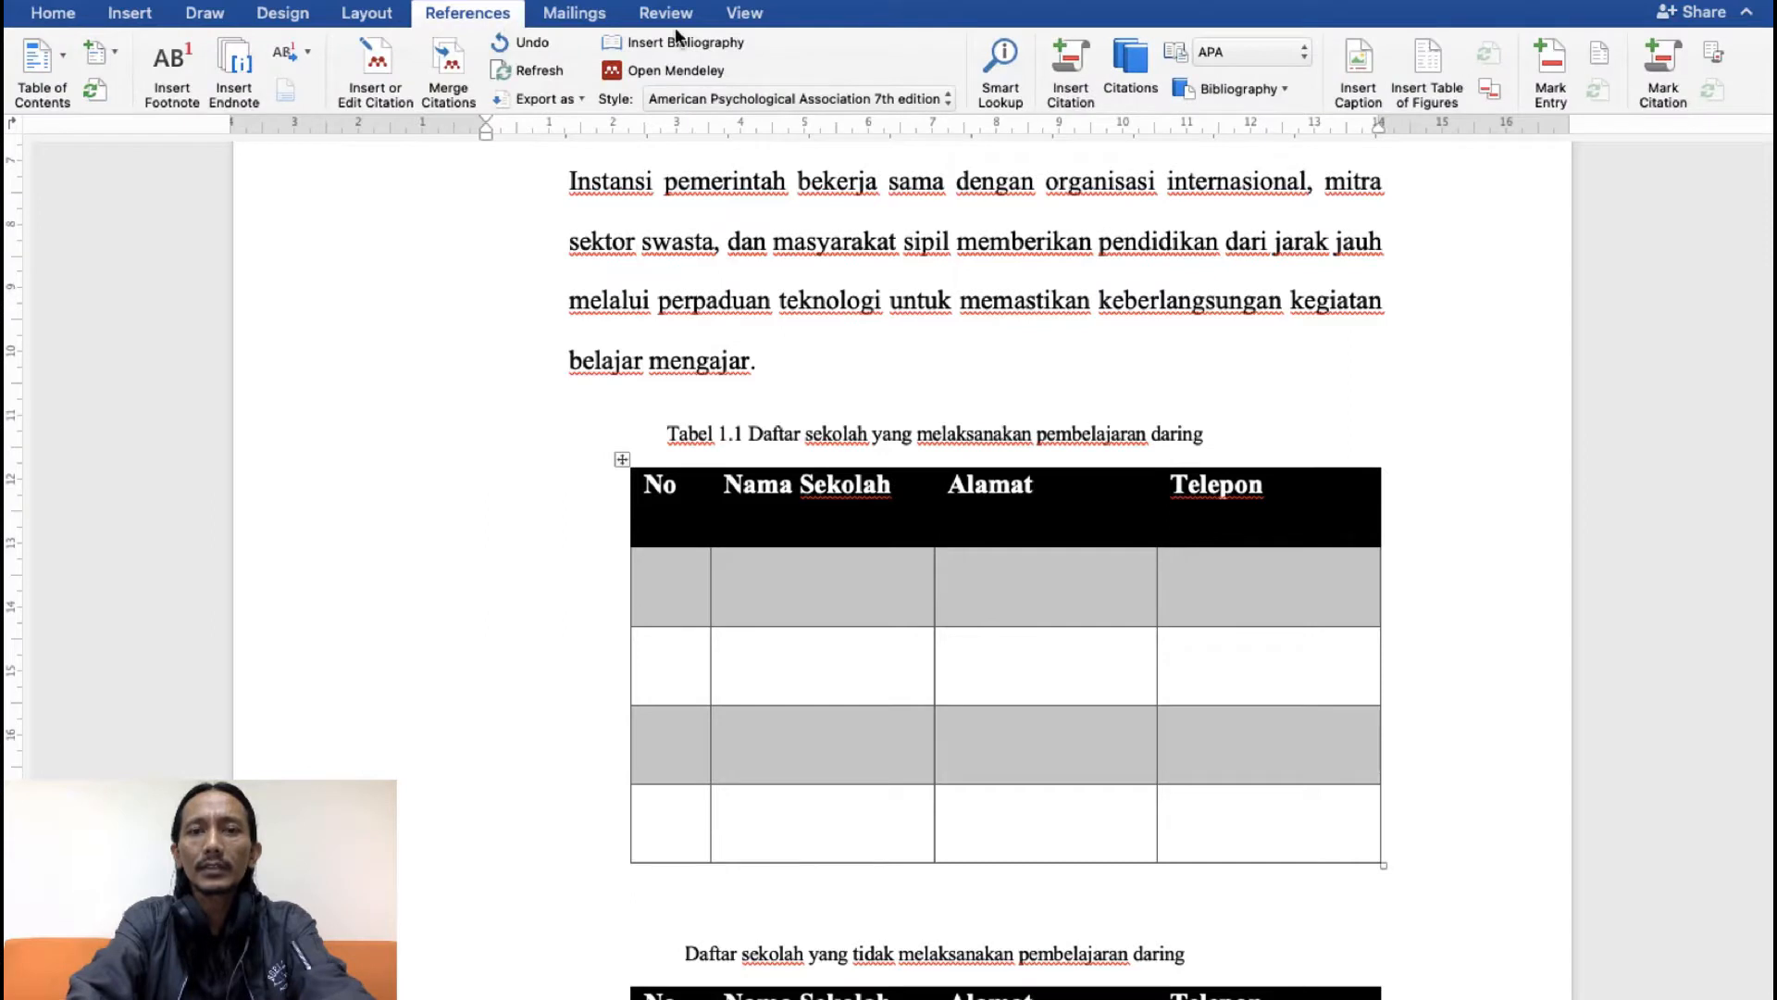
click(1375, 70)
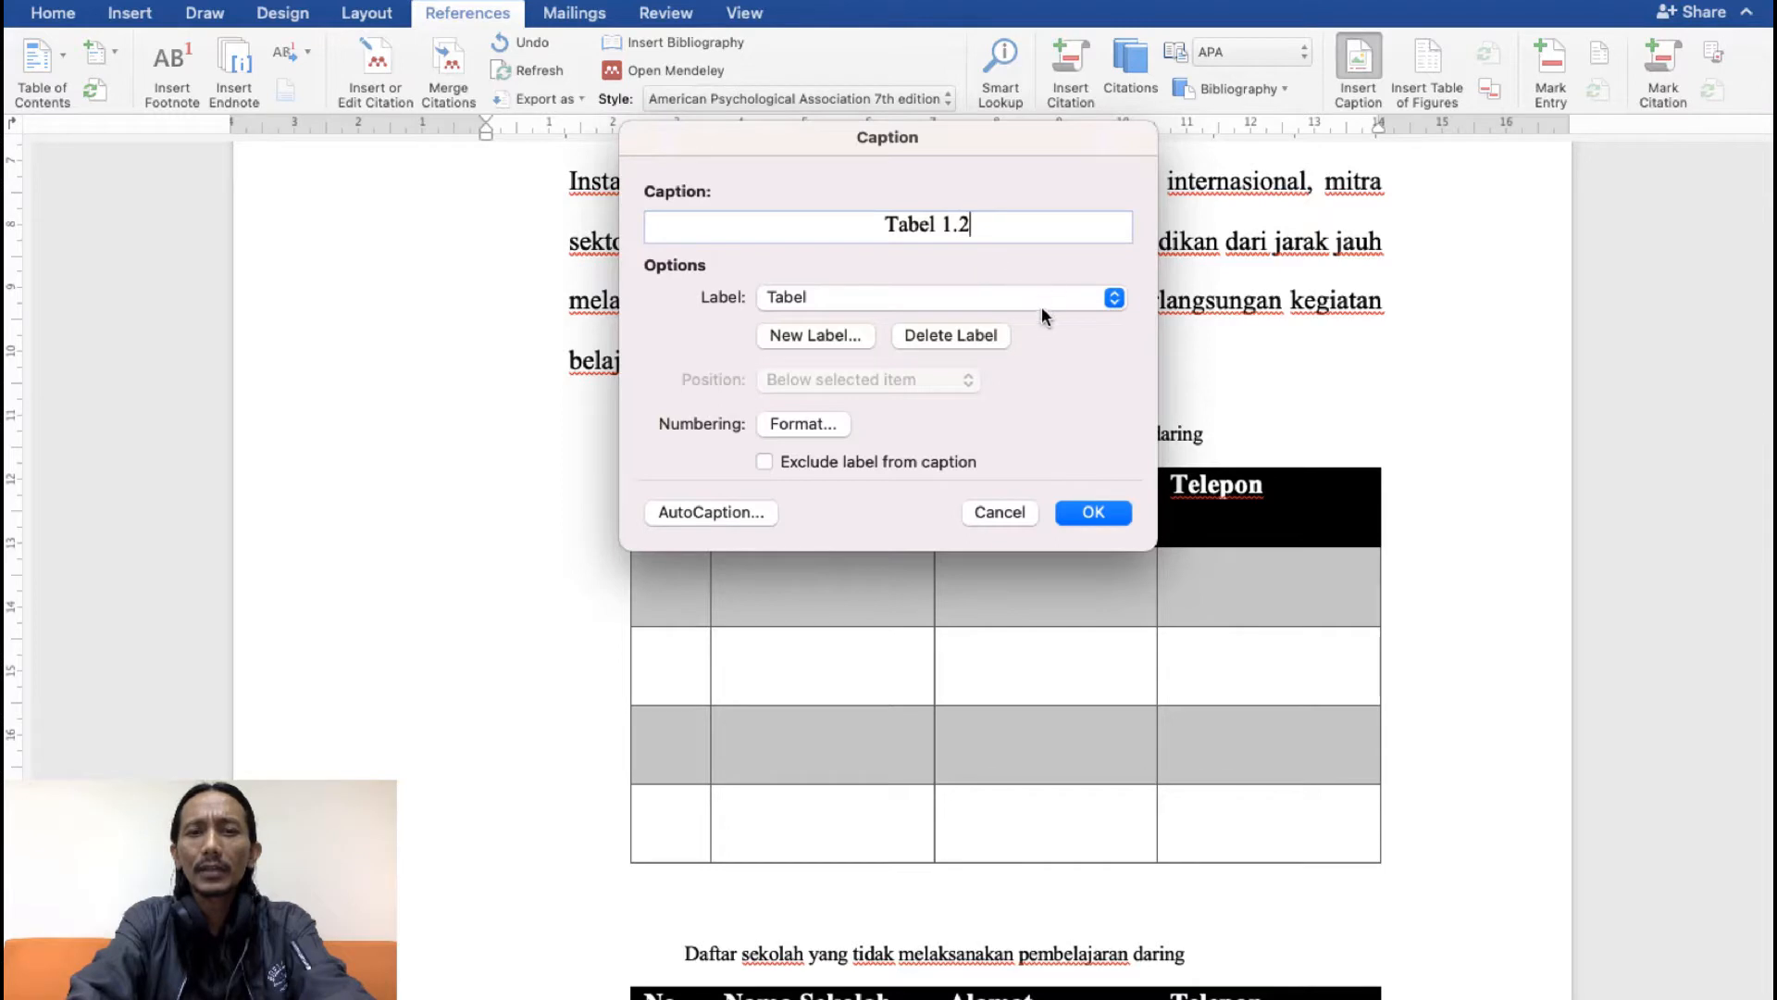
click(1093, 512)
scroll(1239, 724, down, 3)
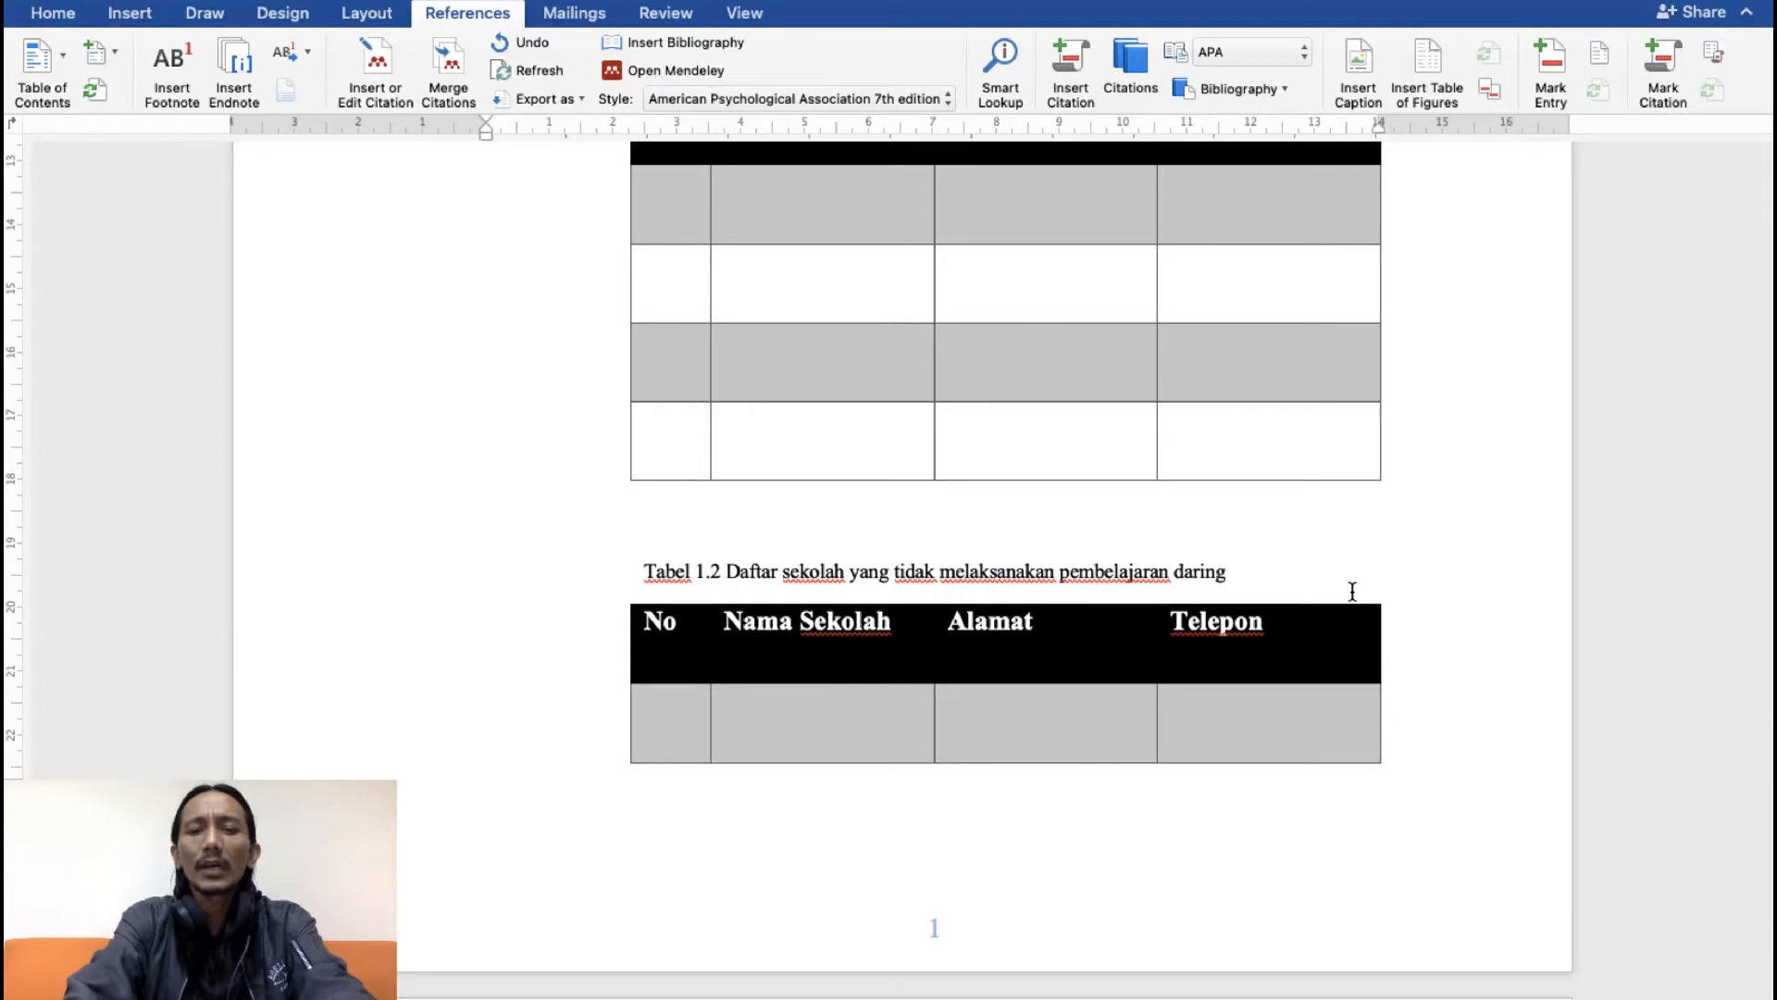
Step: Add blank lines below the "Konsep Pengembangan Model" heading in BAB II and paste the circular process diagram there
scroll(1353, 591, down, 10)
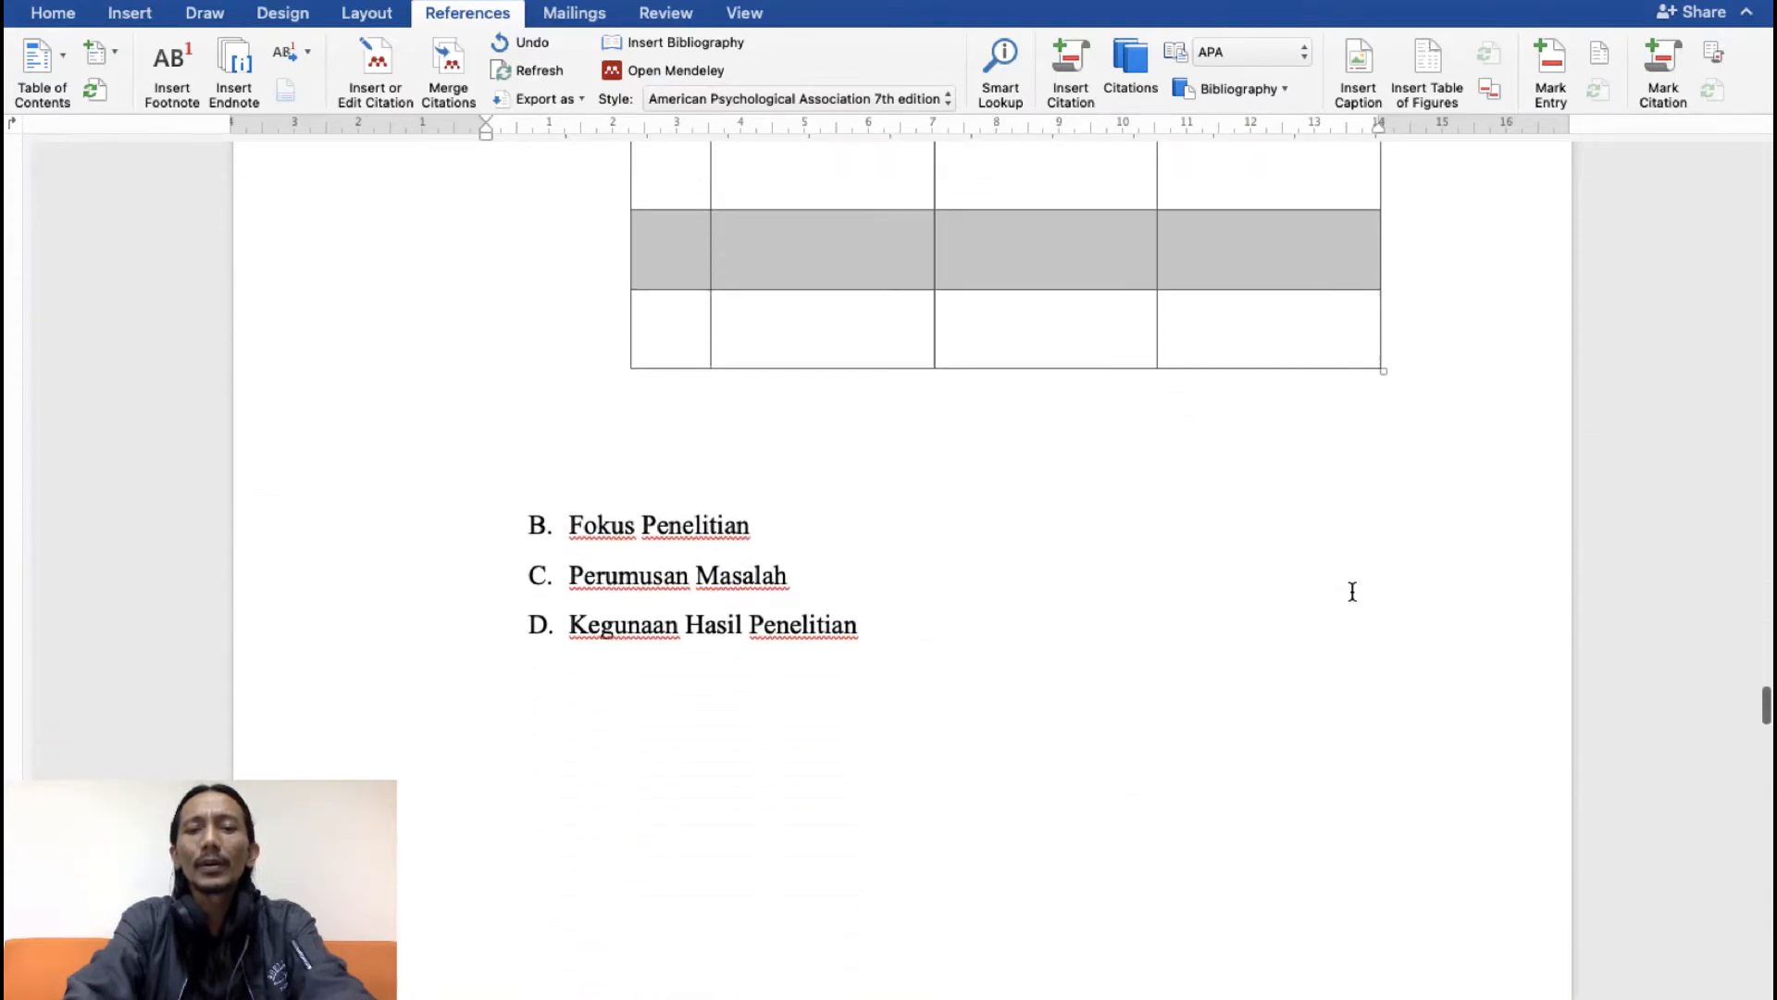
scroll(991, 500, down, 15)
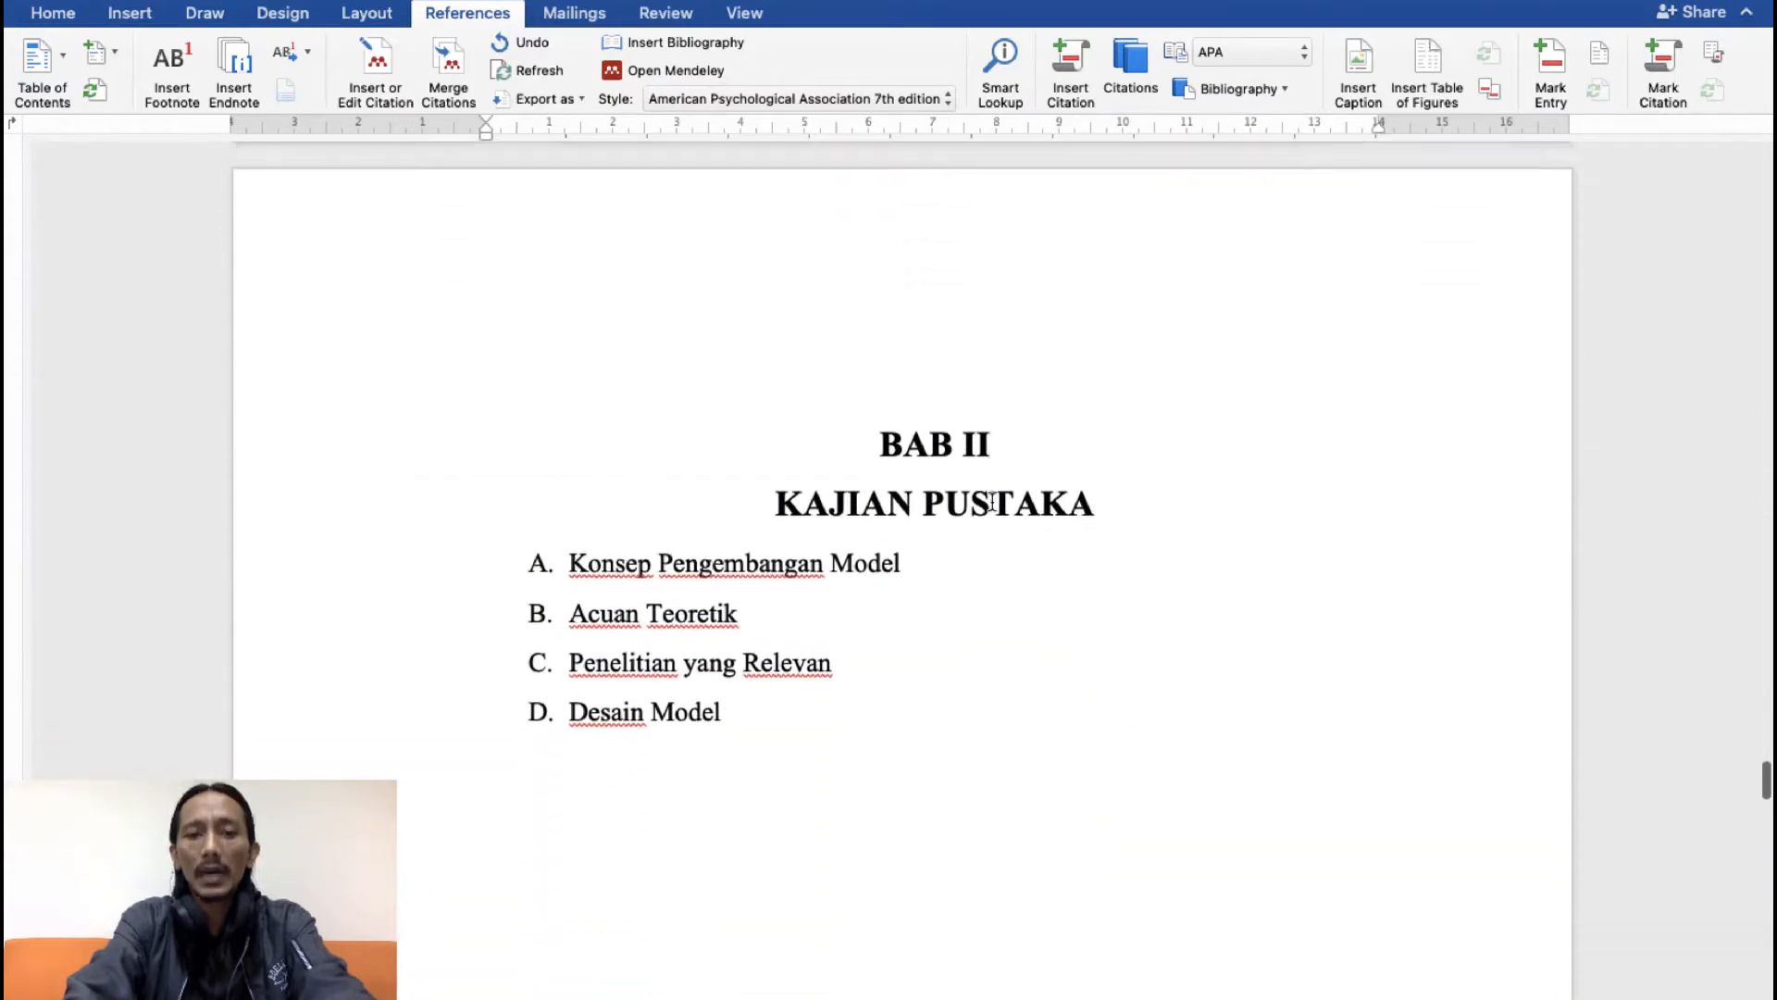
scroll(992, 500, down, 2)
key(Return)
key(Return)
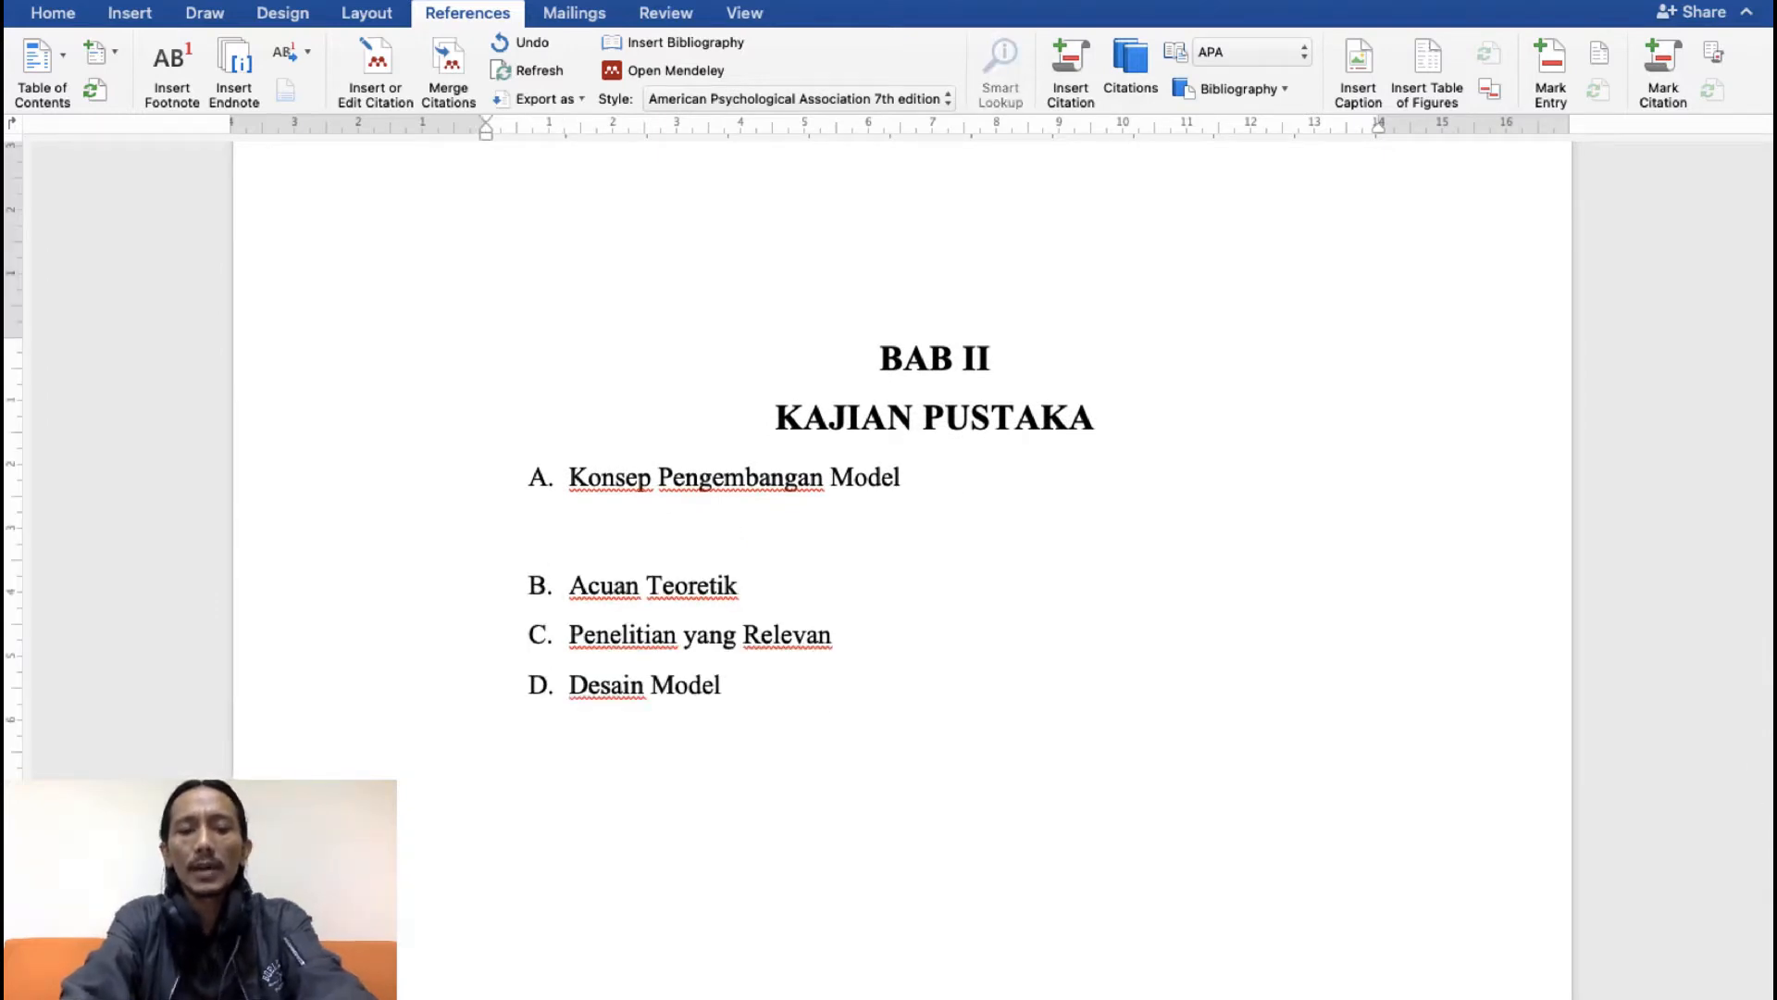
key(super+v)
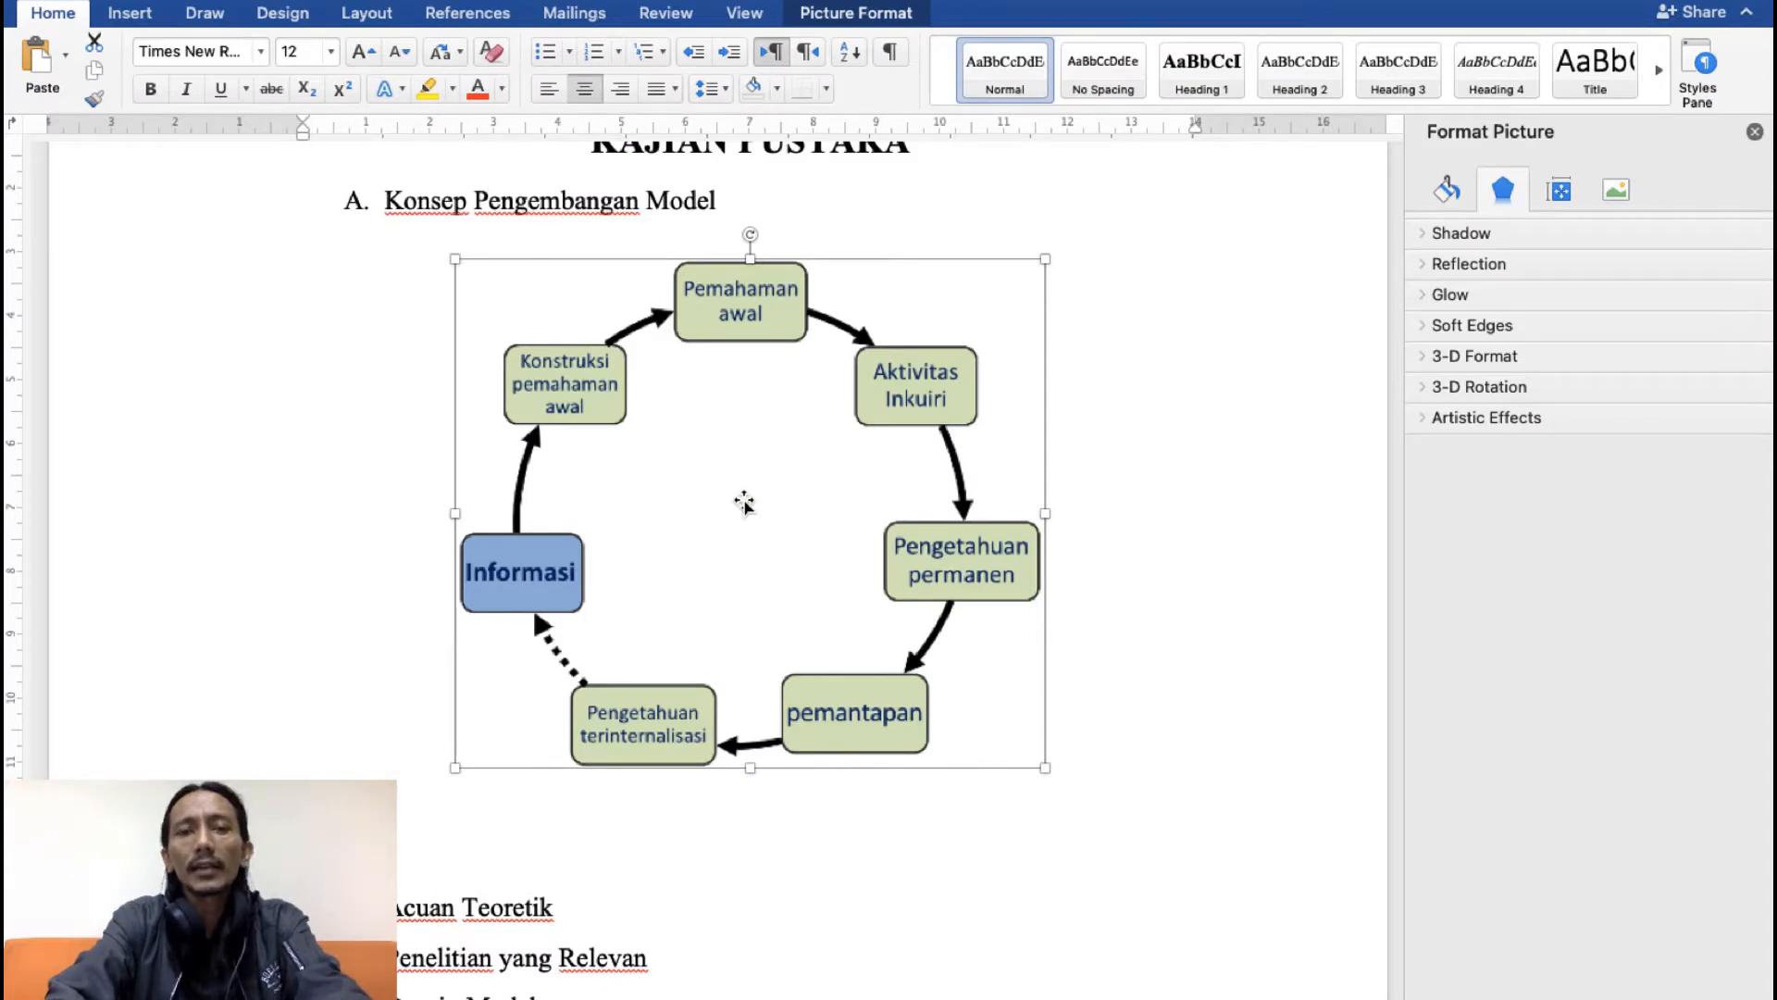
Step: Start a caption for the circular process diagram and create a new caption label named "Gambar"
click(467, 17)
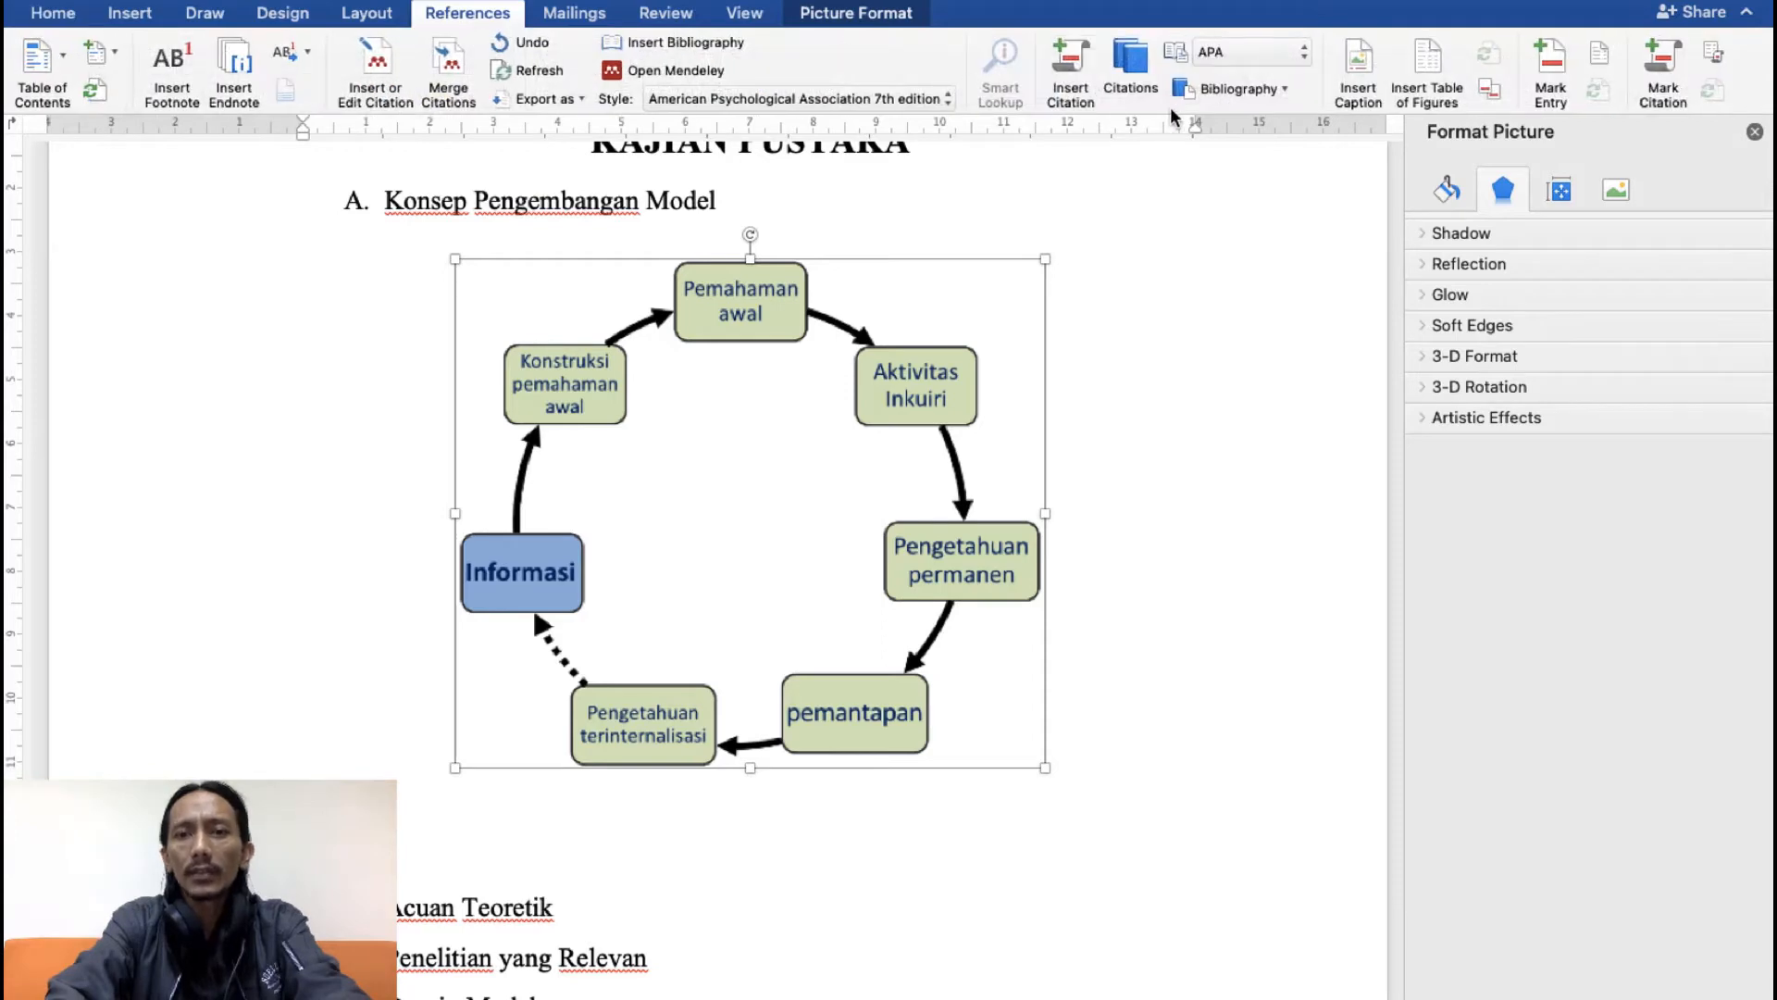
click(1363, 72)
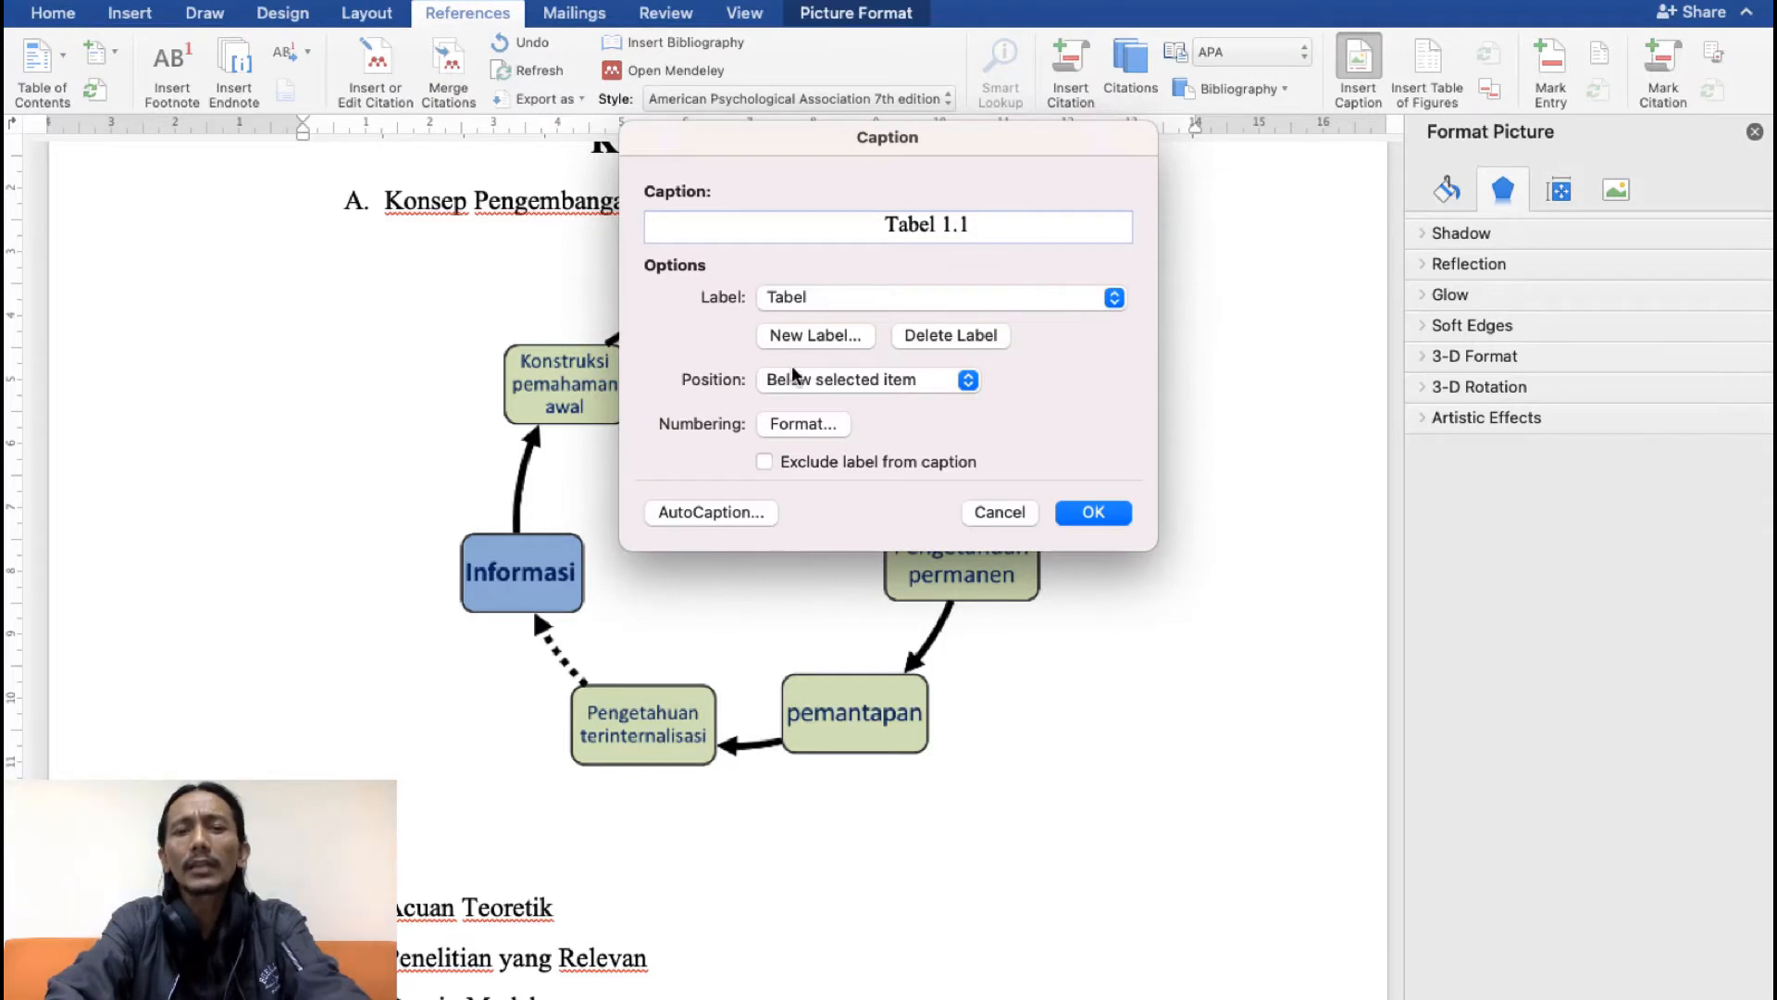
click(820, 336)
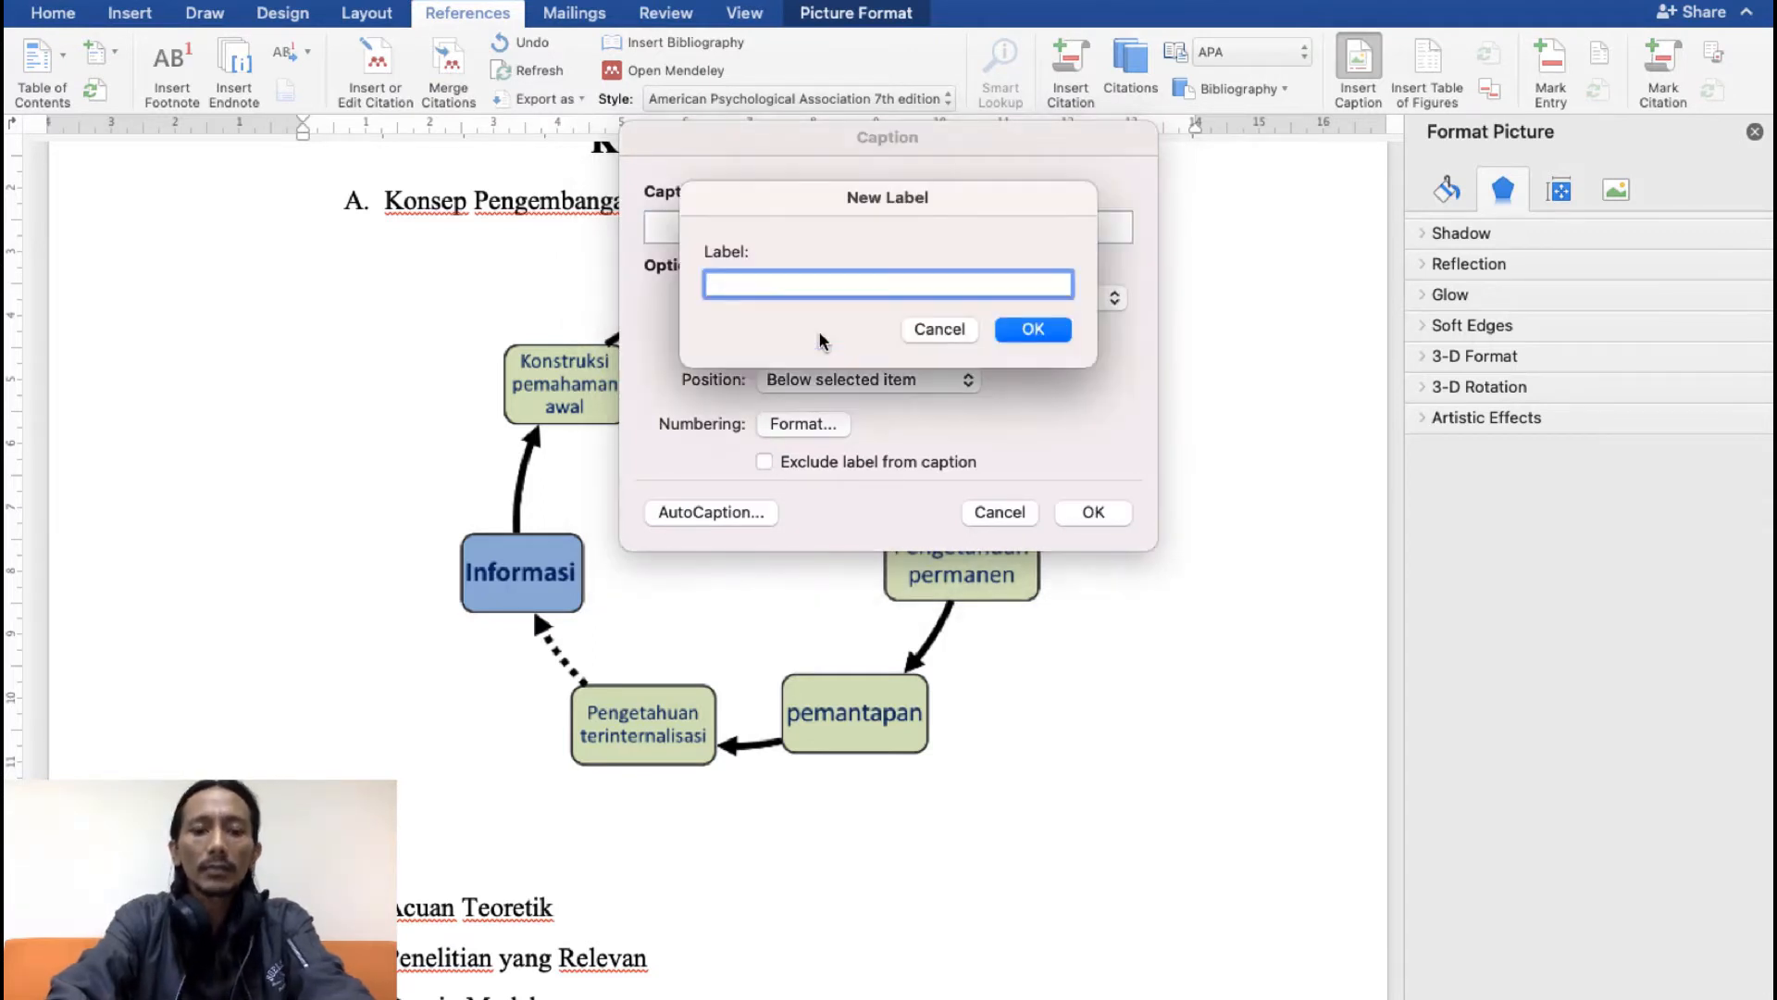
text(Gambar)
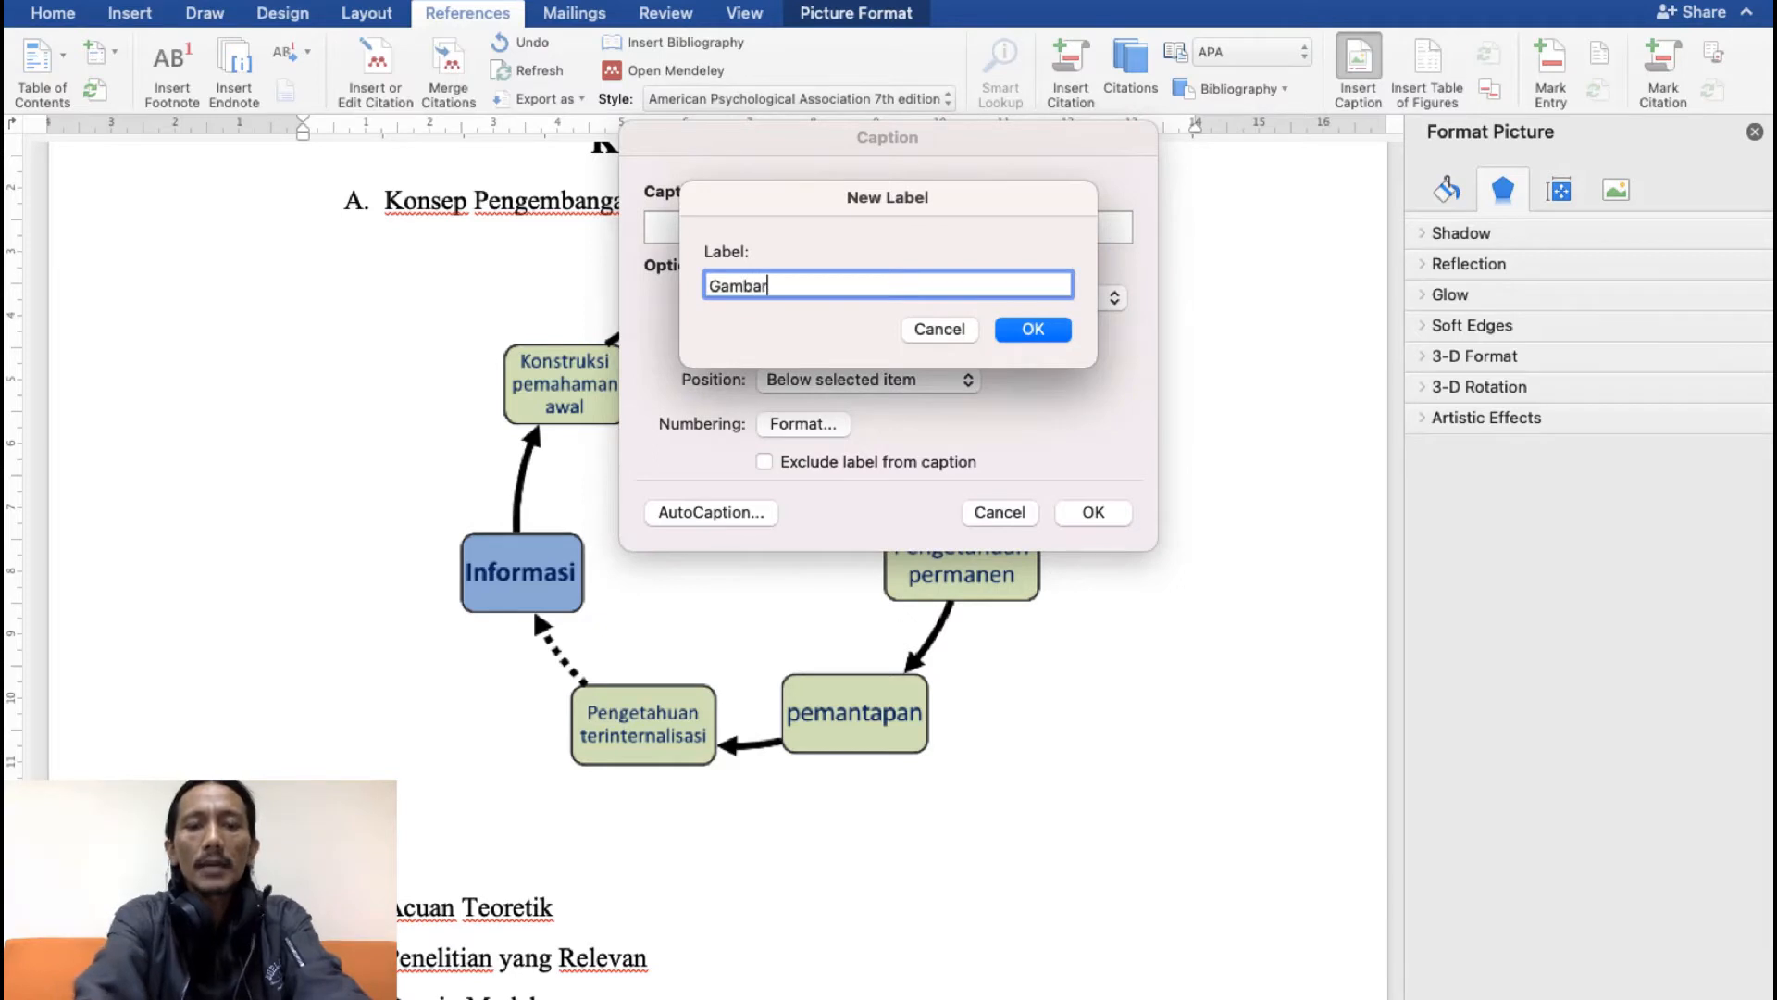
click(1032, 333)
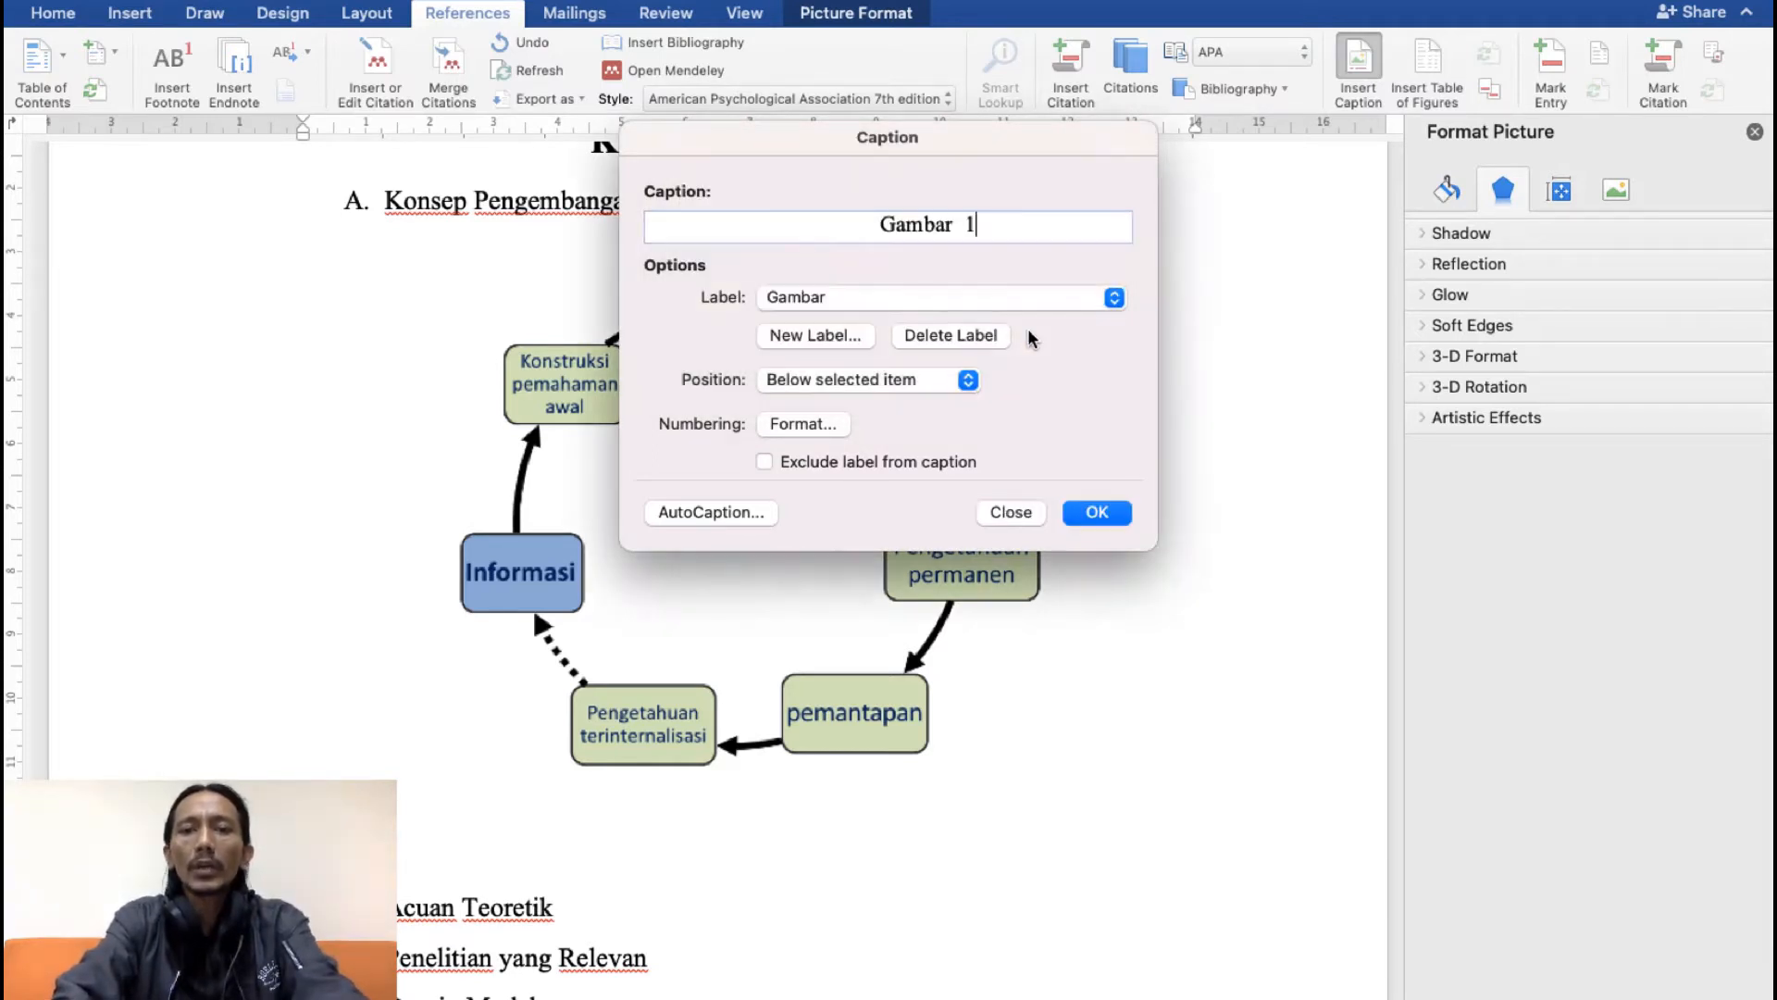
Step: Include the chapter number with a period separator in the "Gambar" numbering and caption the diagram "Alur Pembelajaran Inkuiri"
click(803, 424)
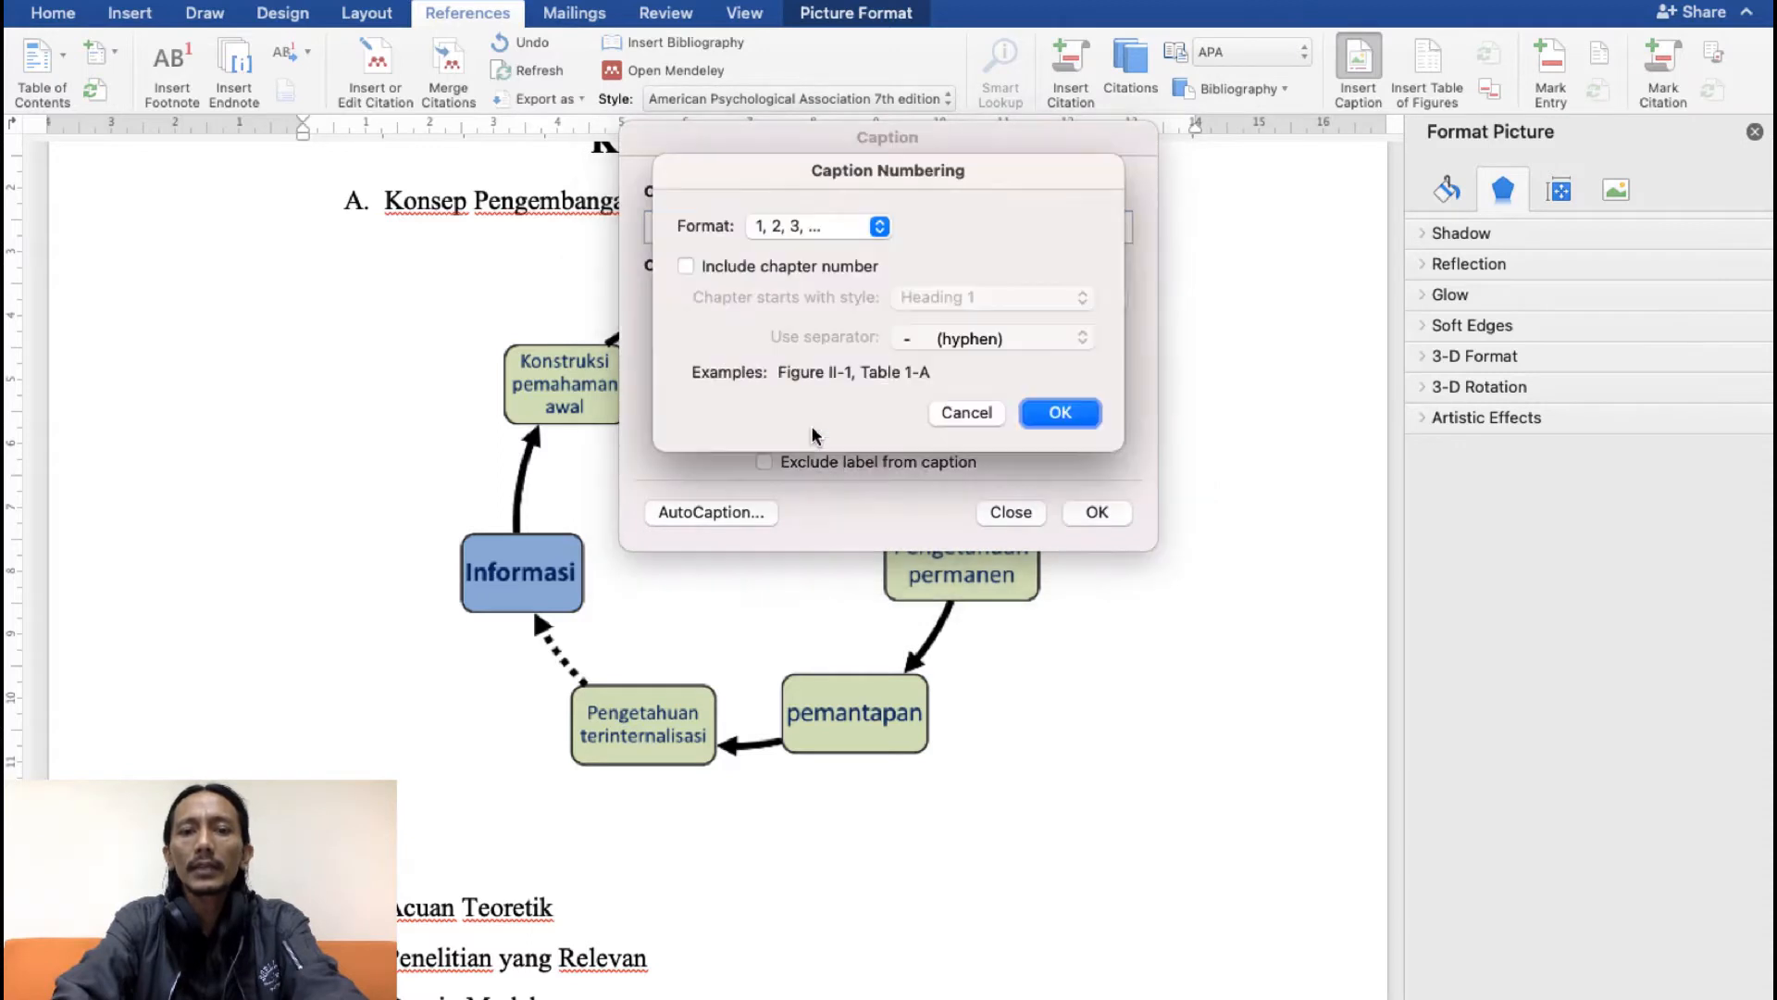
click(685, 266)
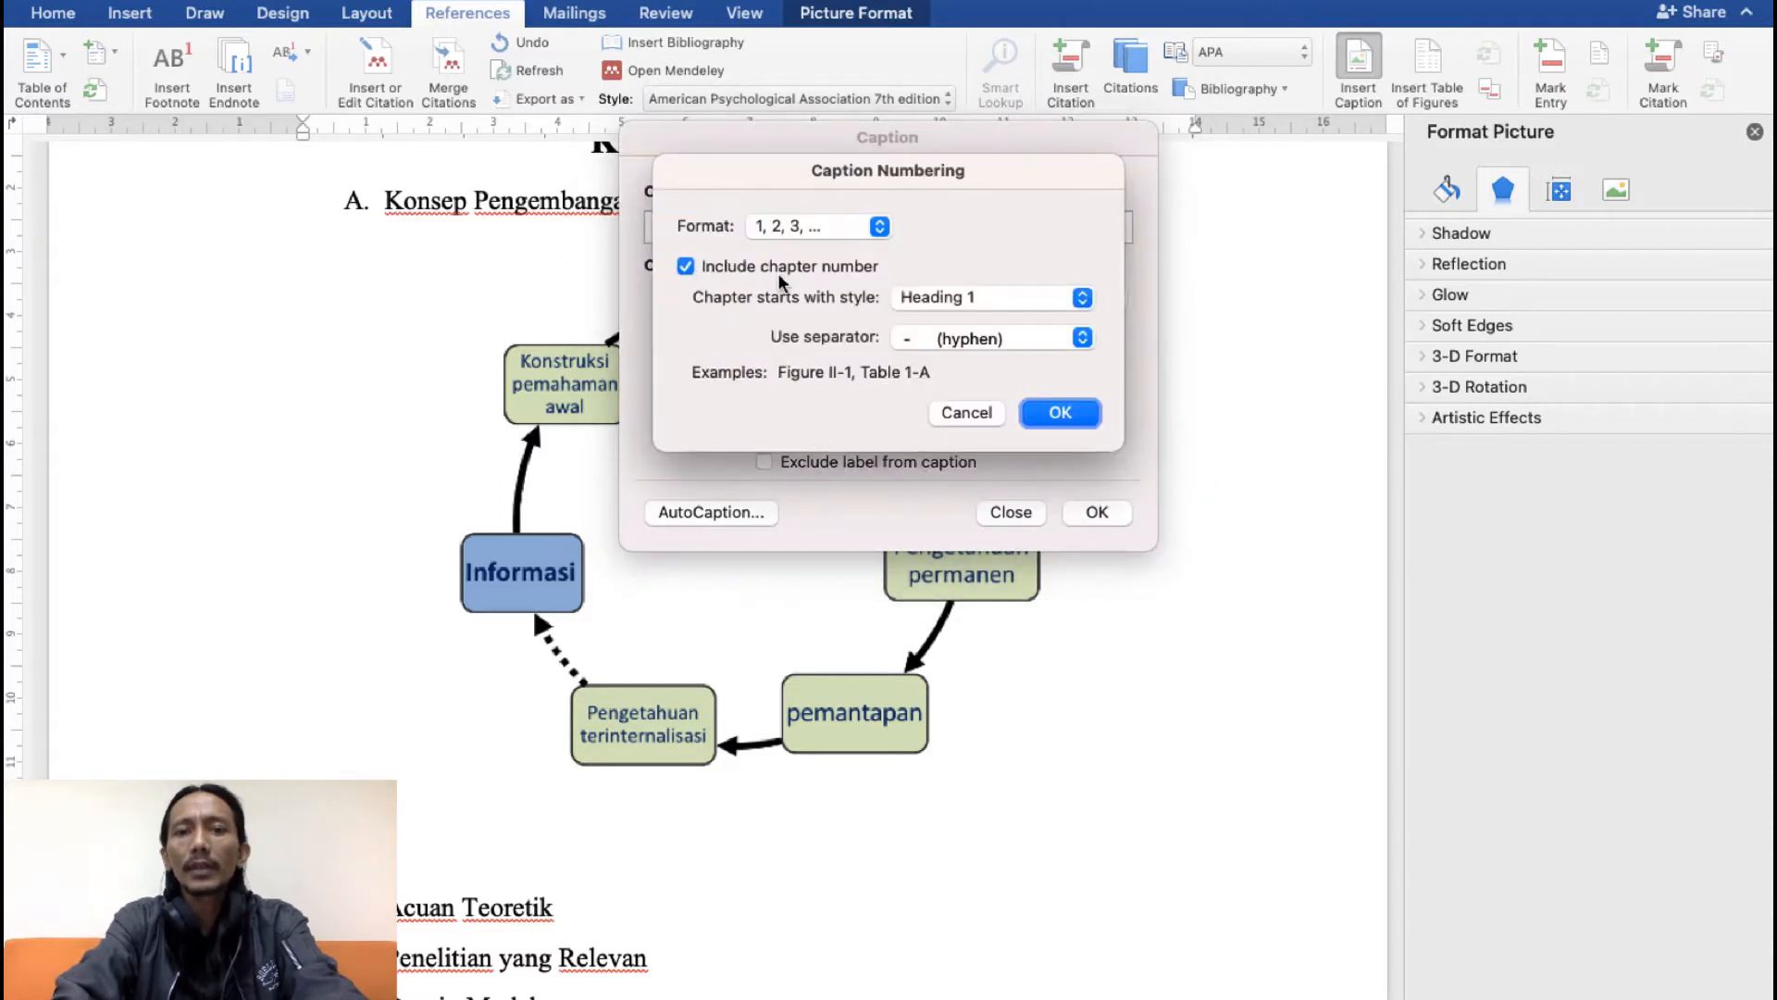
click(1000, 339)
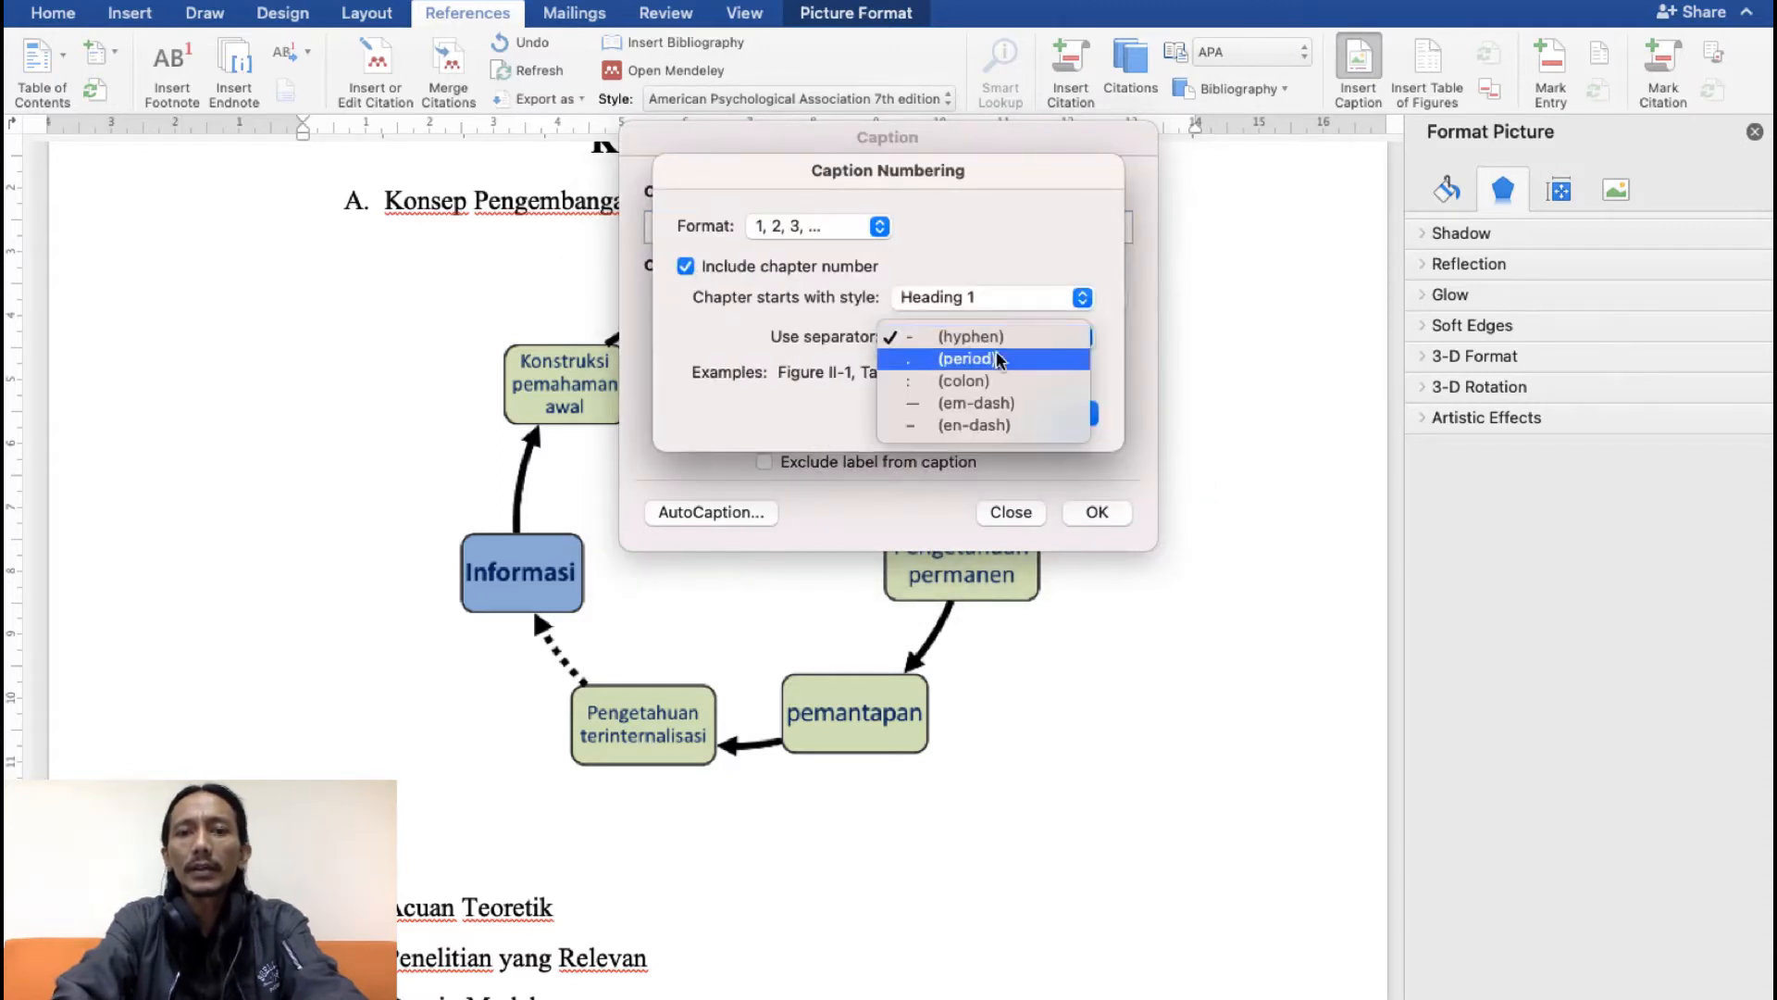
click(995, 363)
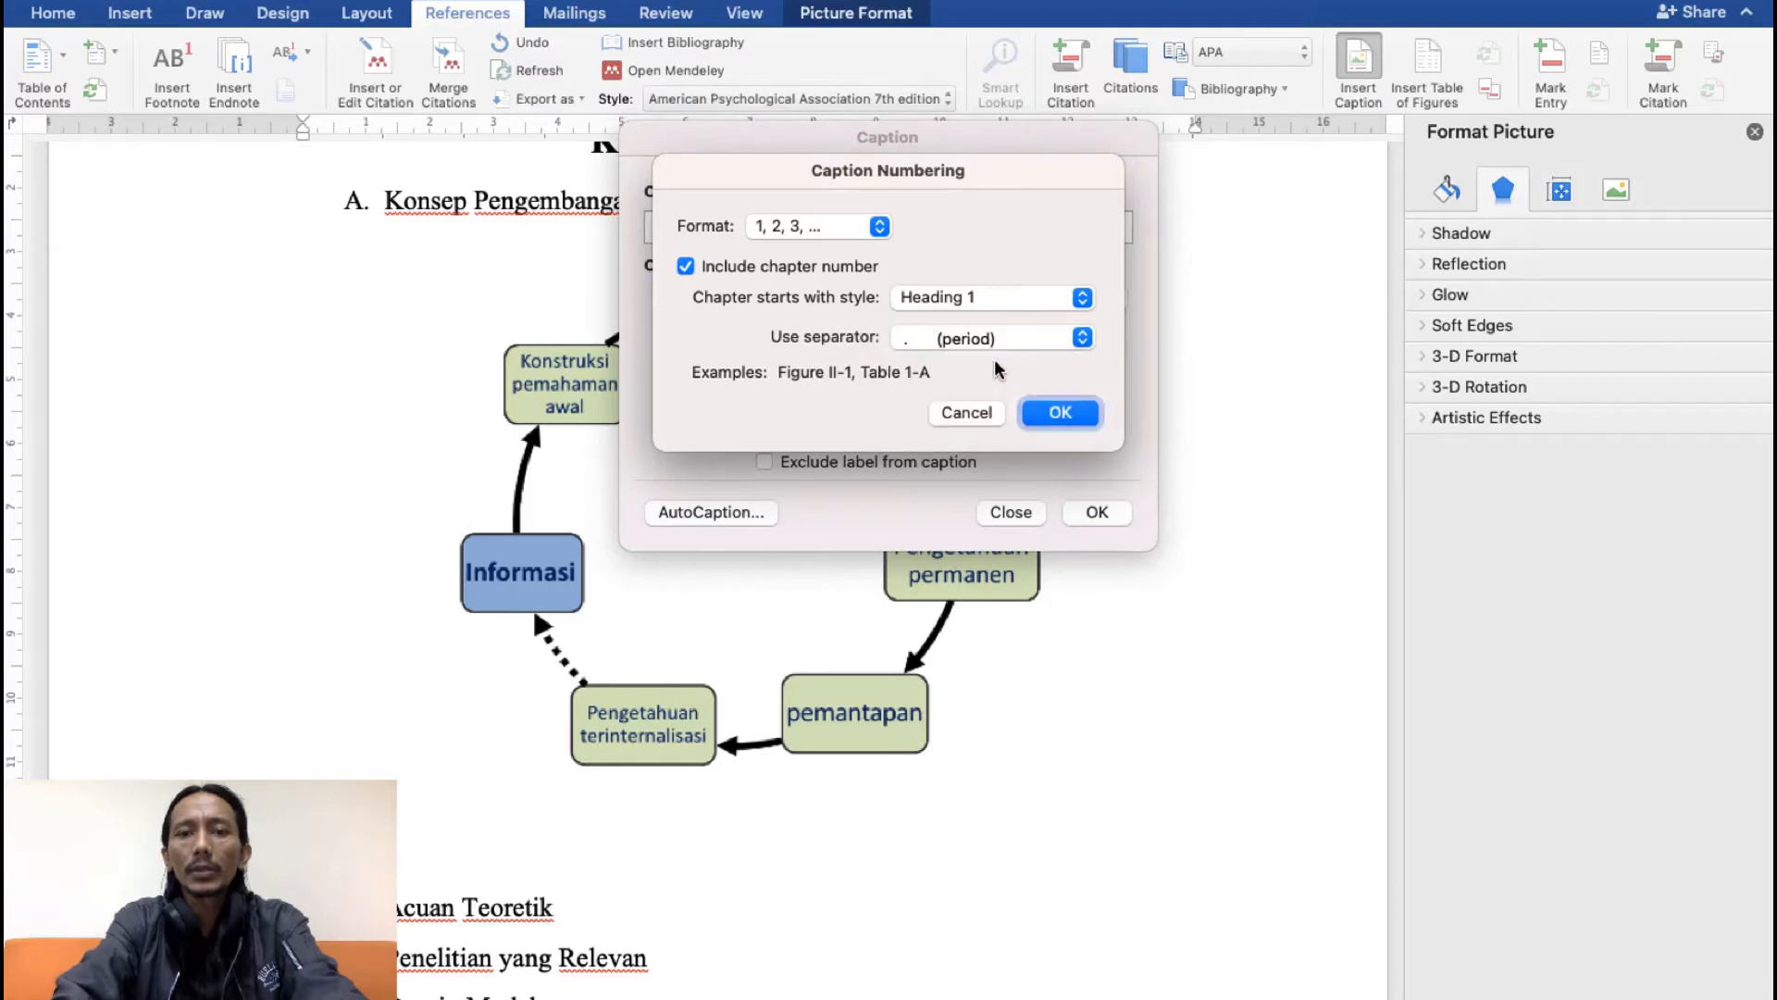
click(1060, 413)
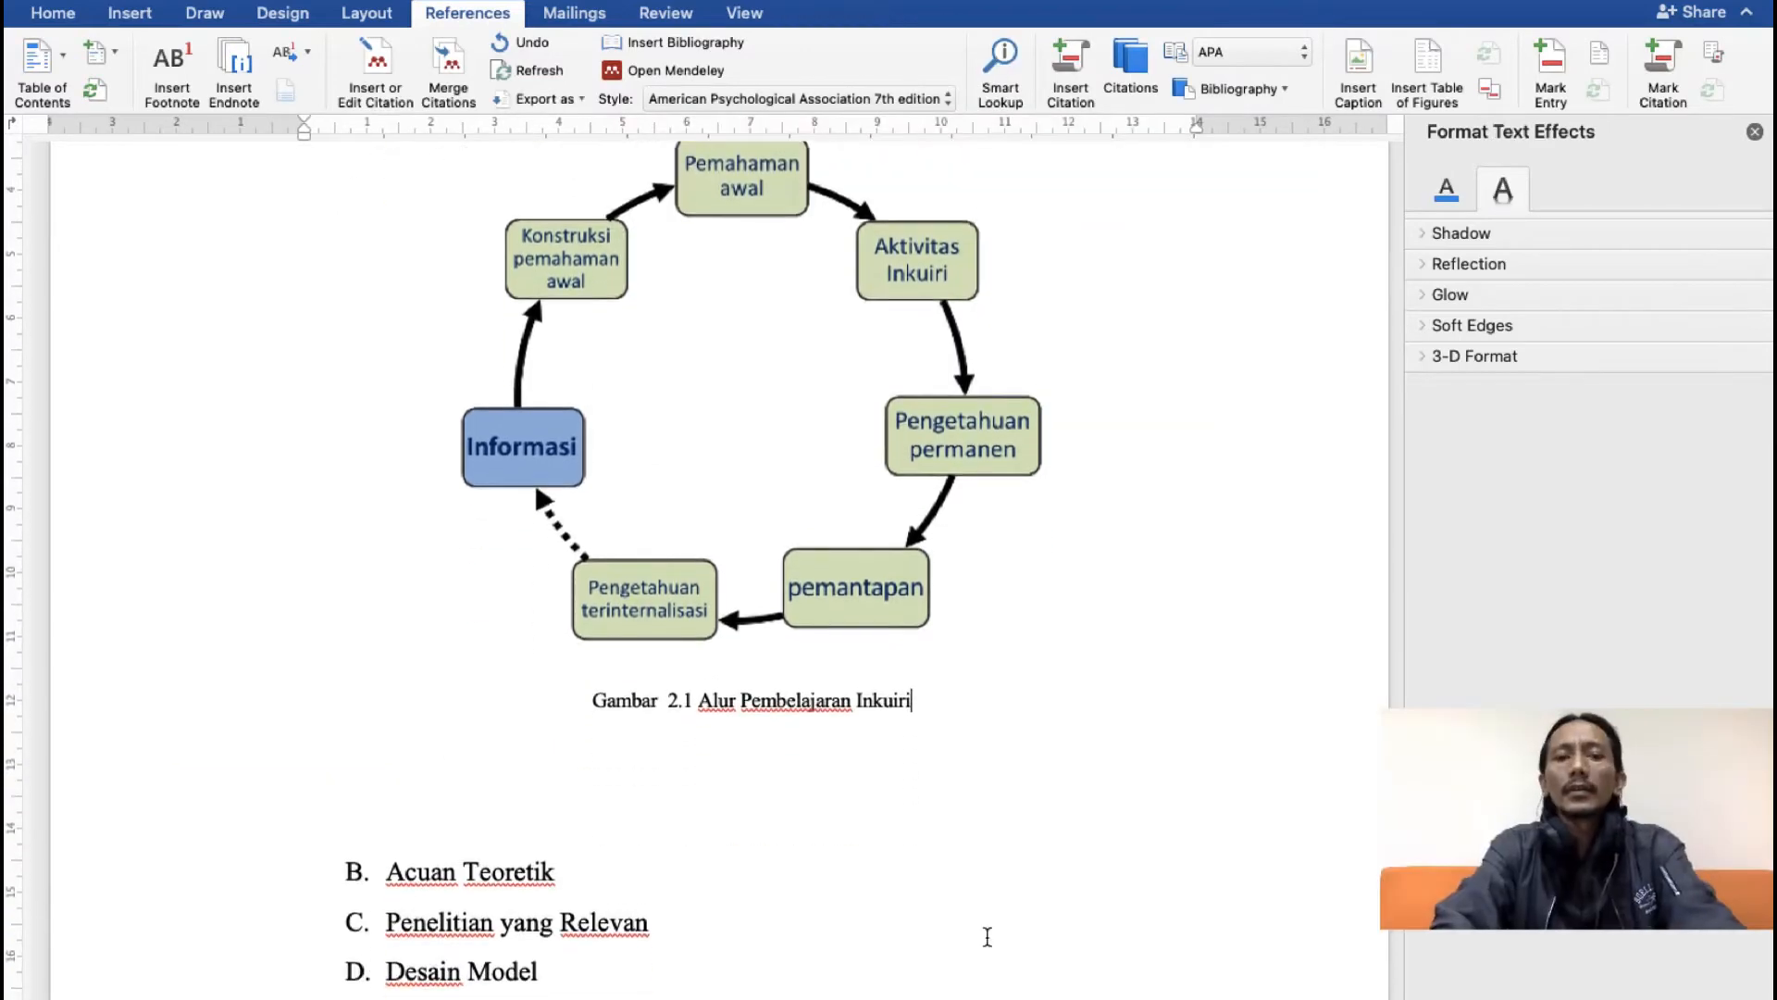
Step: Add an empty line in Normal style beneath the "DAFTAR GAMBAR" heading
scroll(987, 937, down, 1)
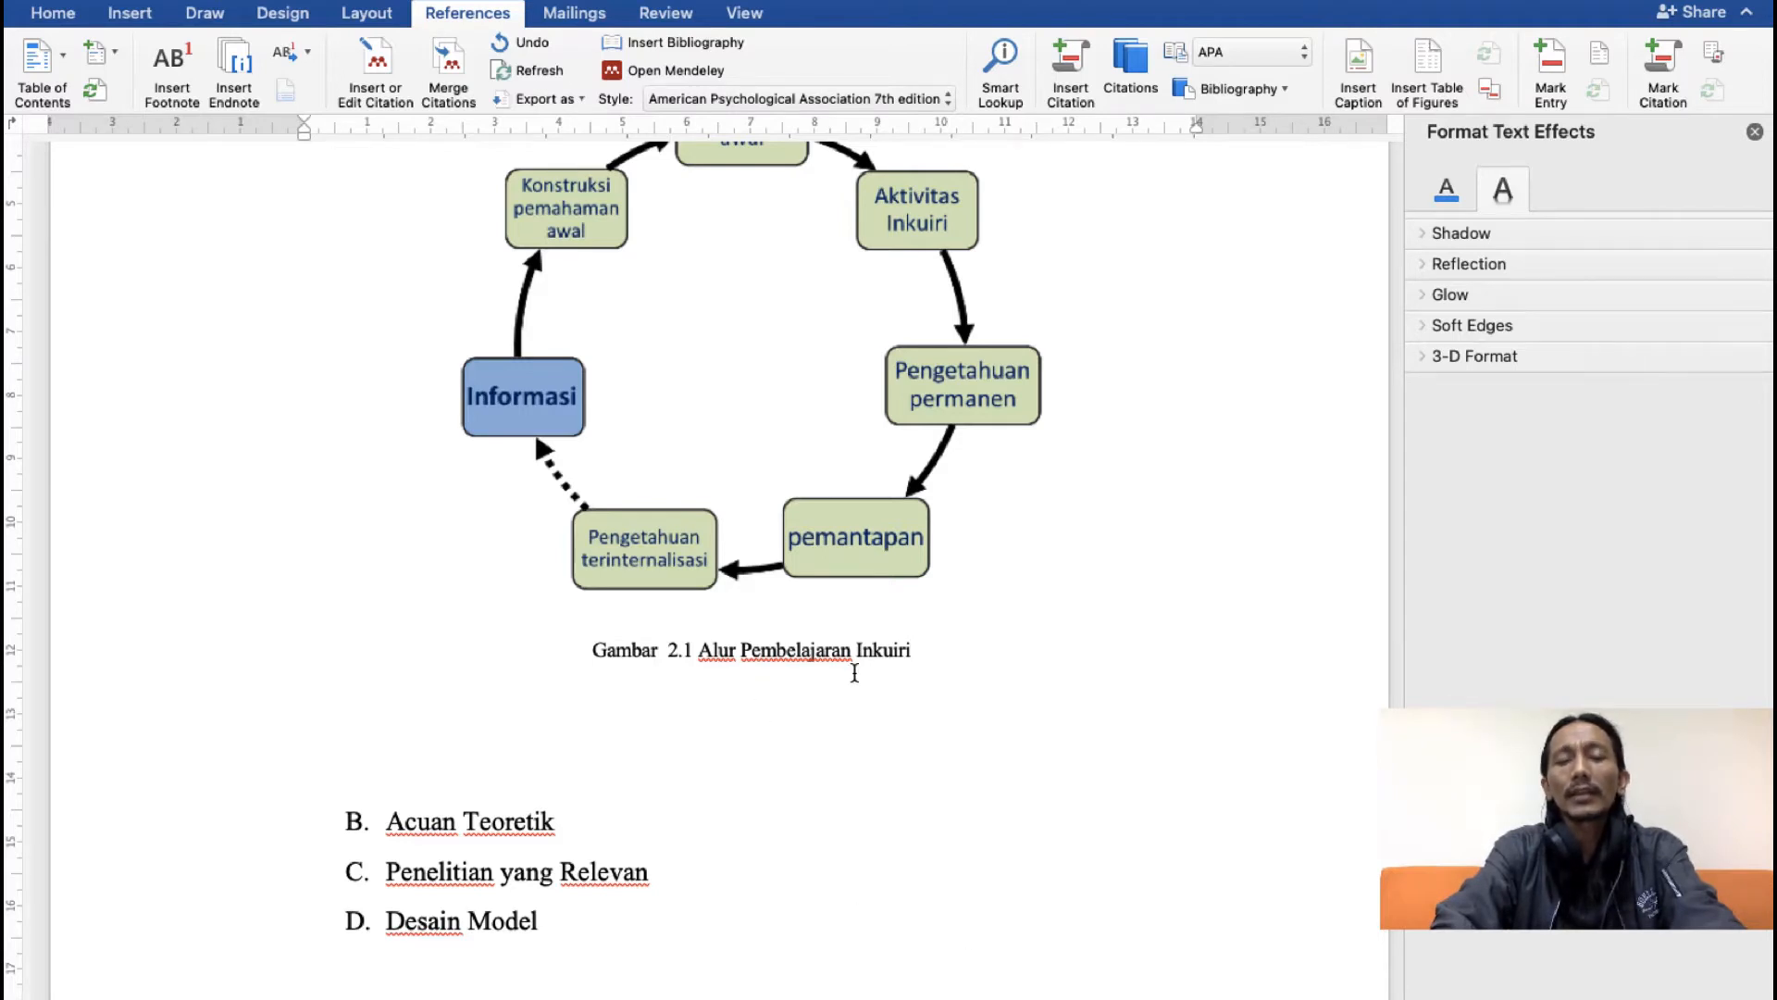
scroll(855, 673, up, 5)
scroll(854, 676, up, 3)
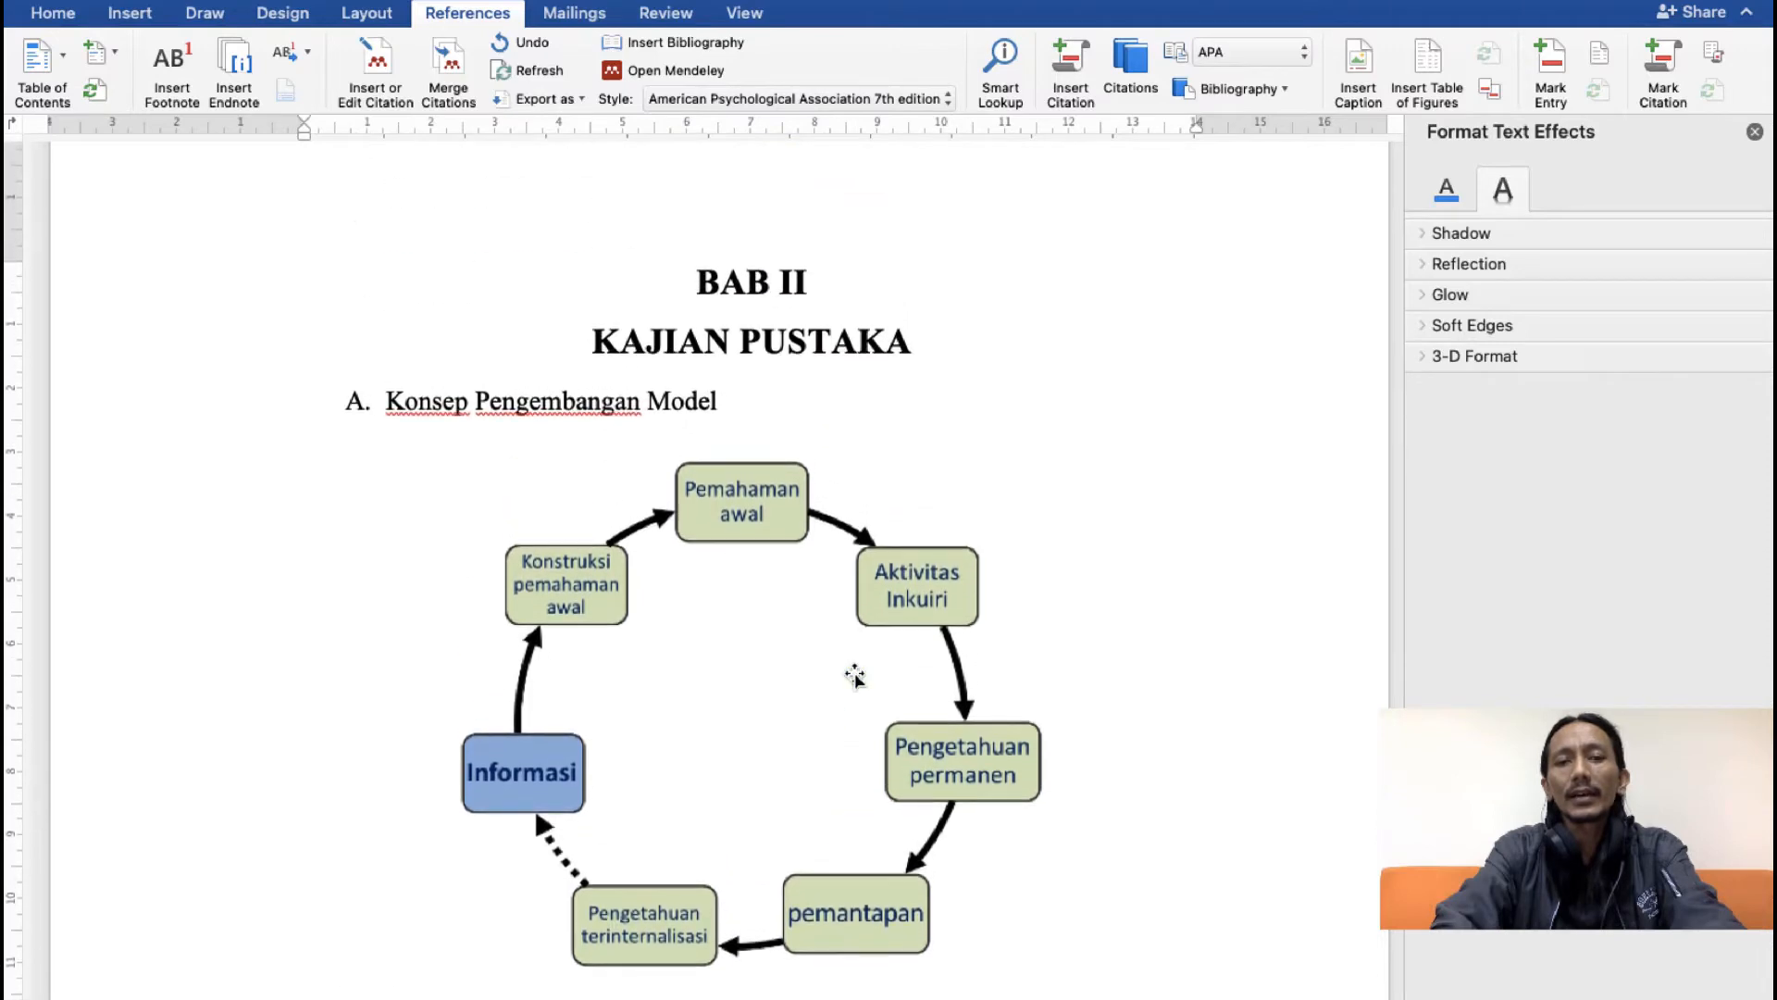
scroll(855, 676, down, 5)
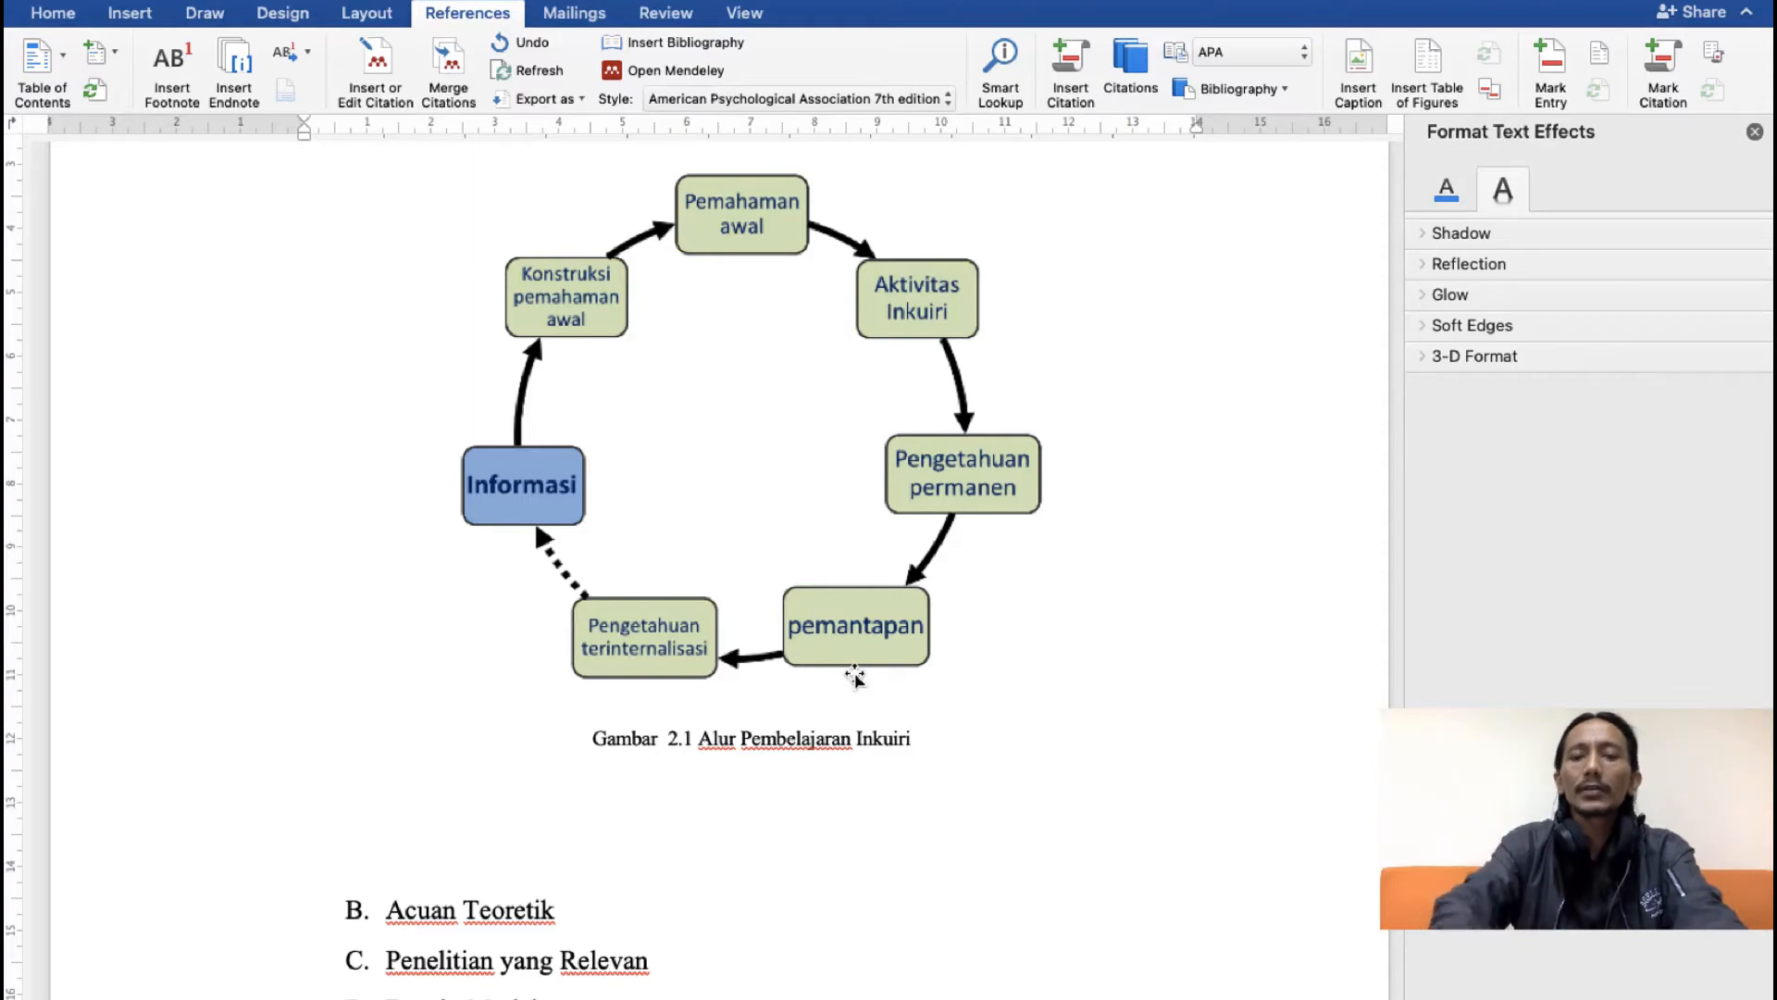
scroll(853, 679, up, 20)
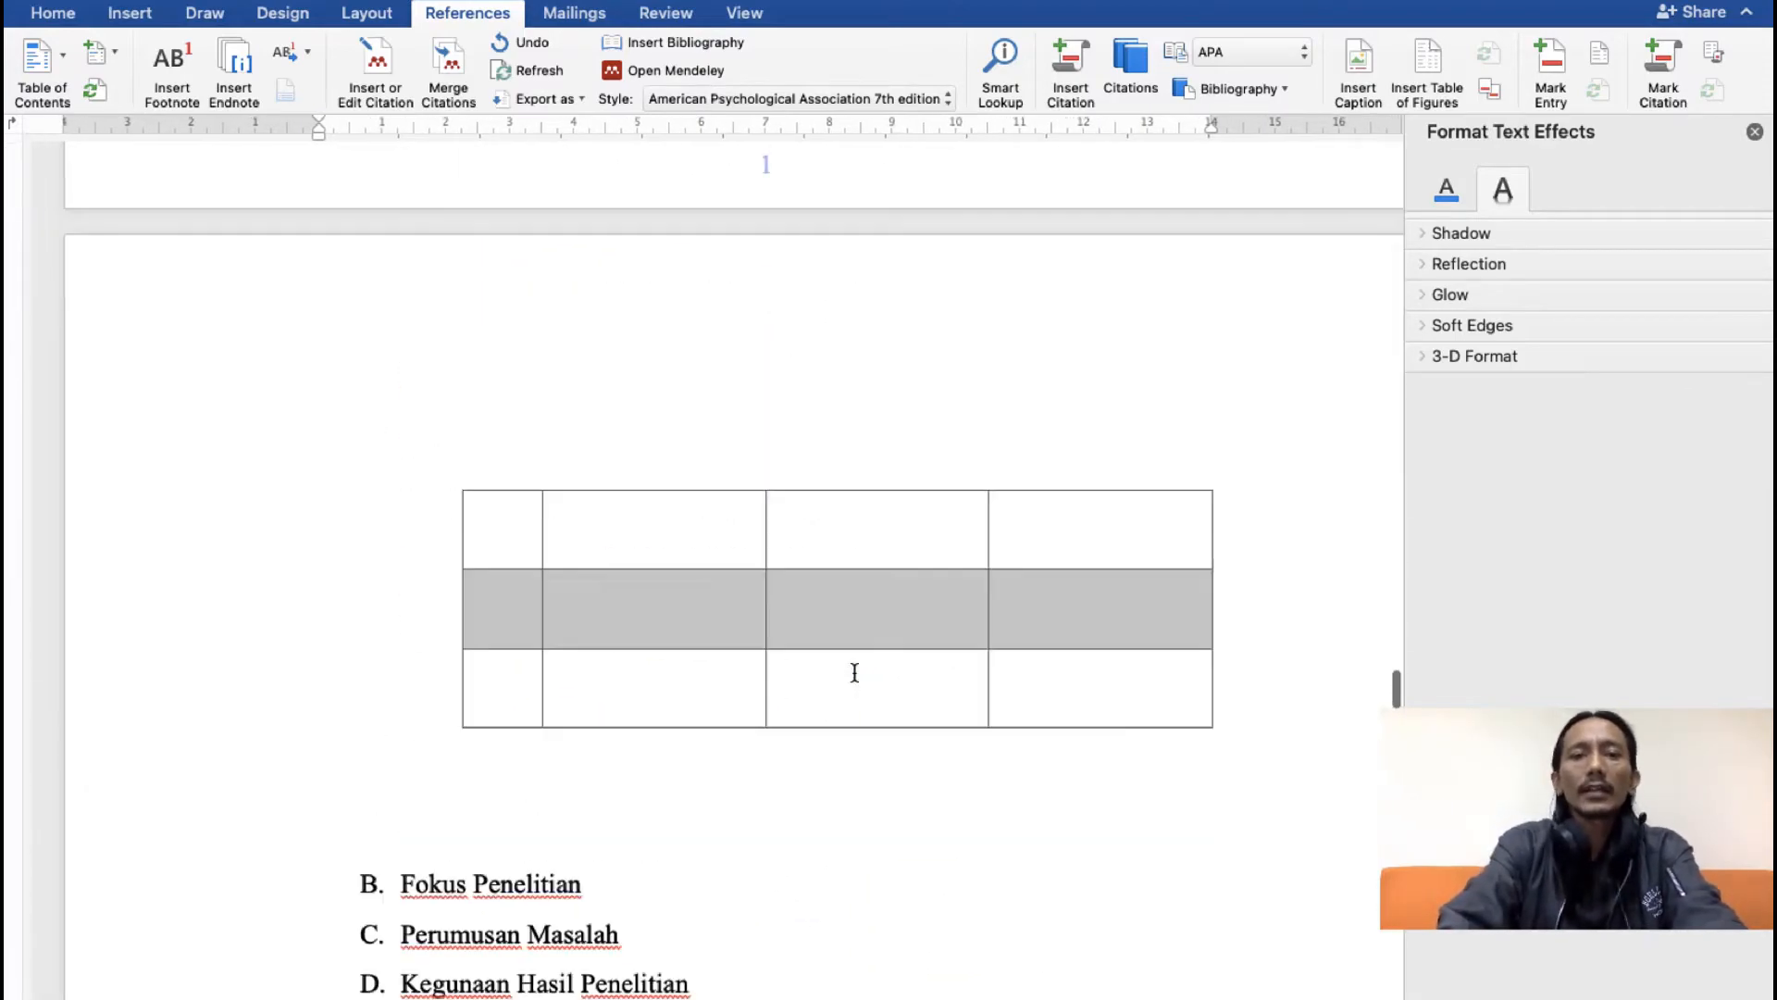
scroll(854, 678, up, 20)
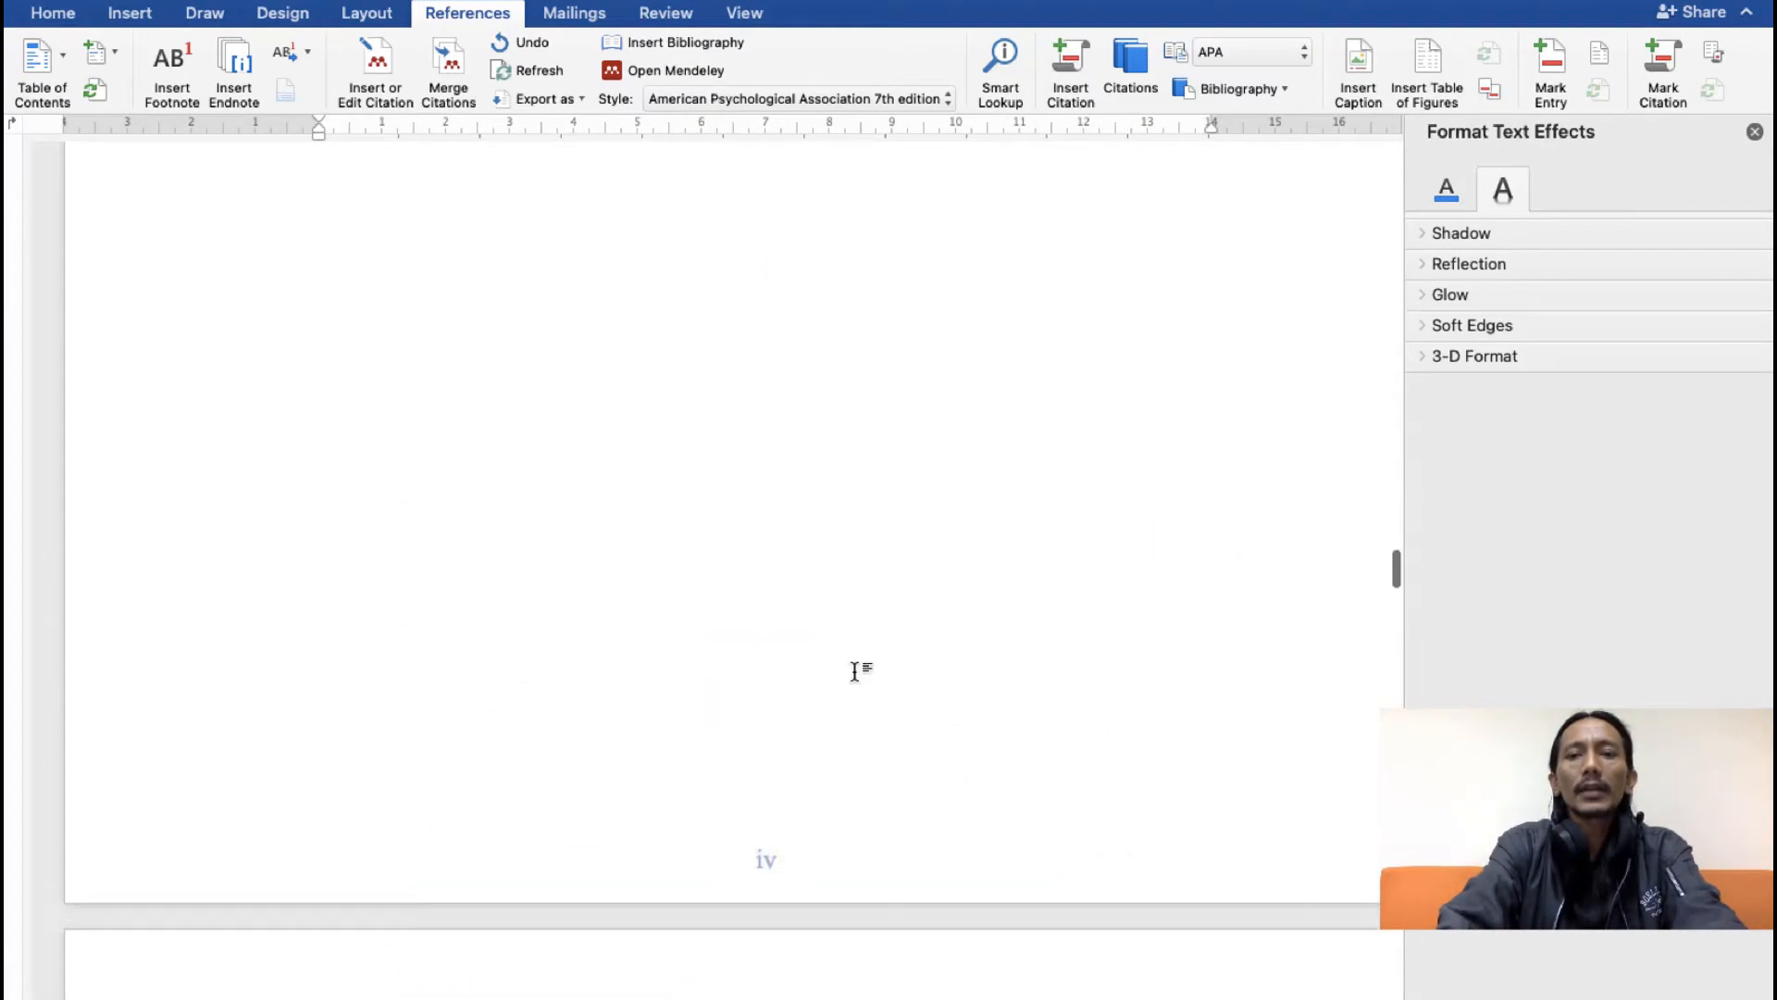
scroll(854, 671, up, 20)
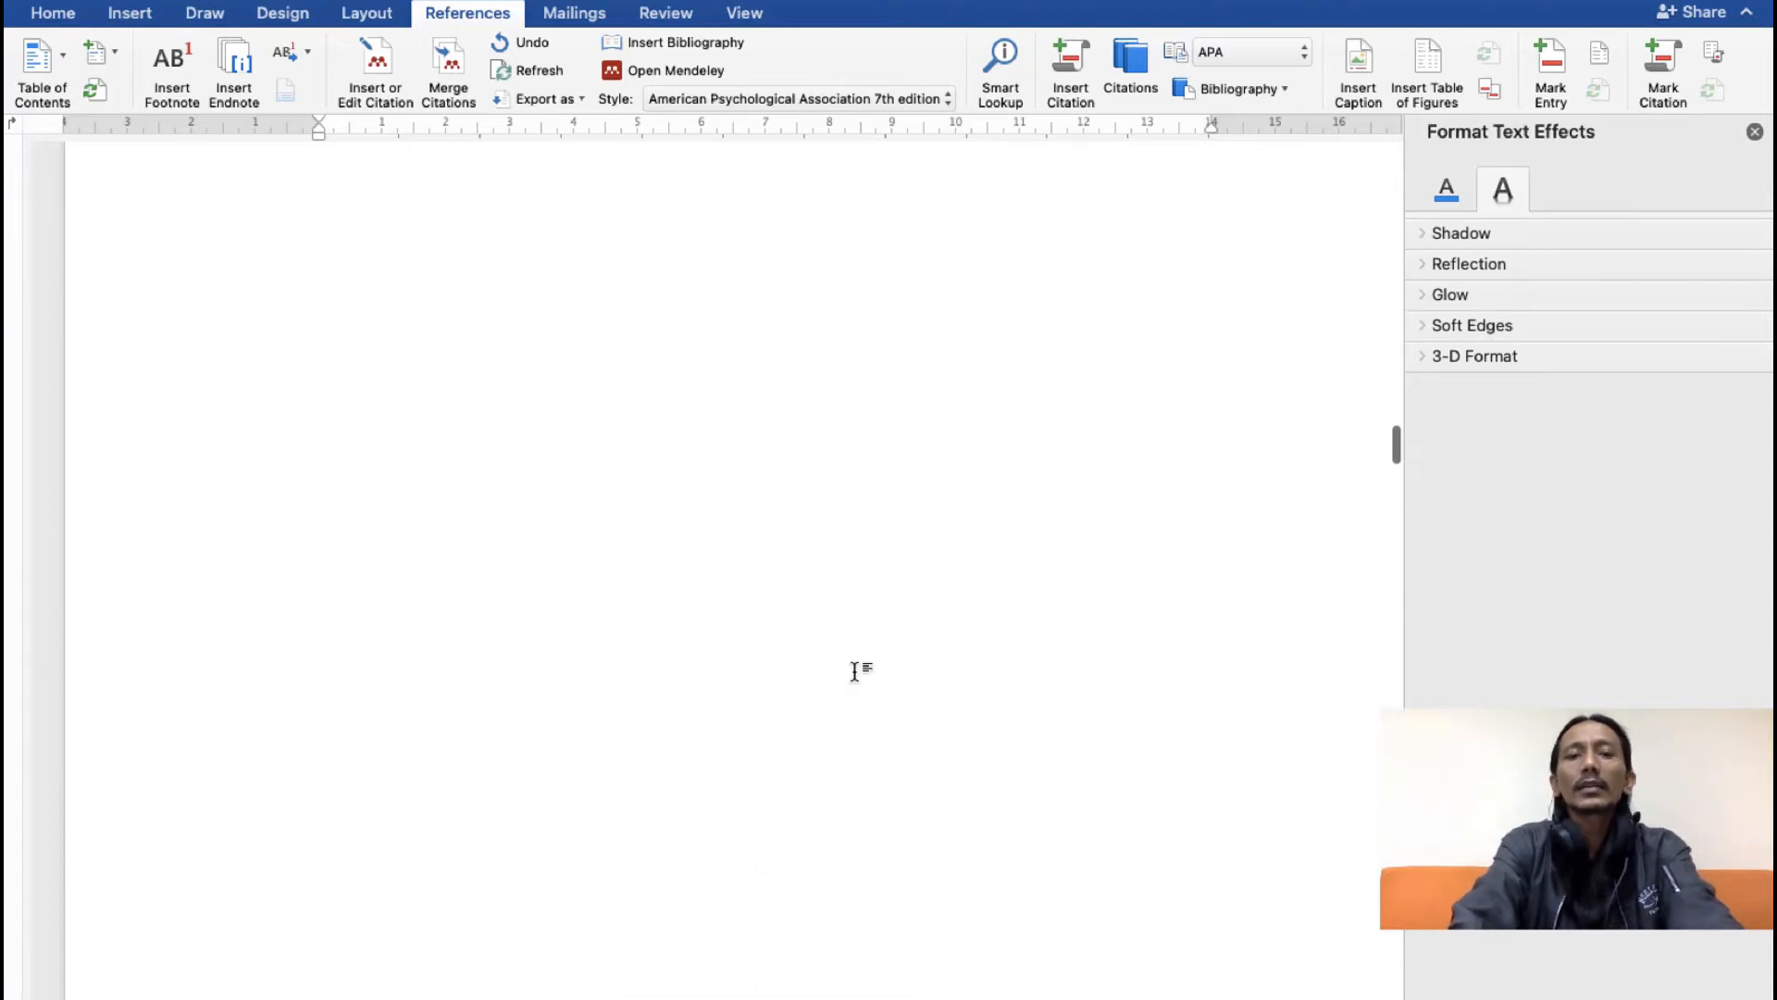
scroll(854, 672, down, 3)
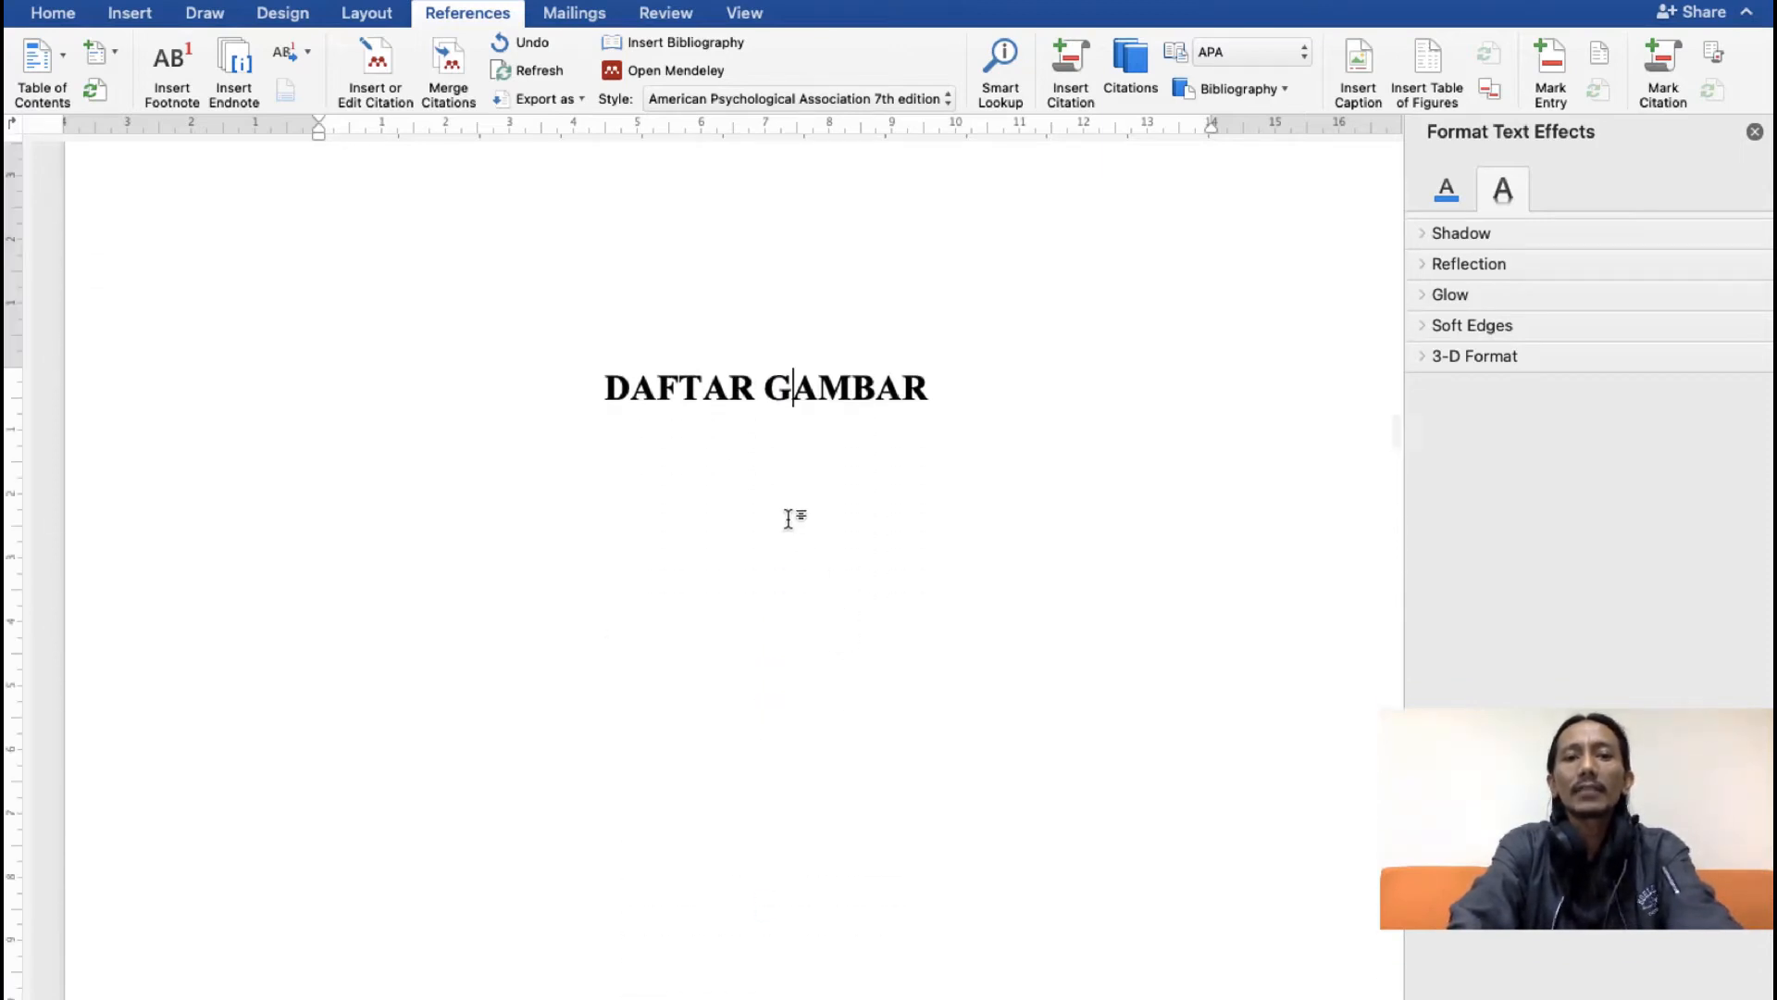
key(Return)
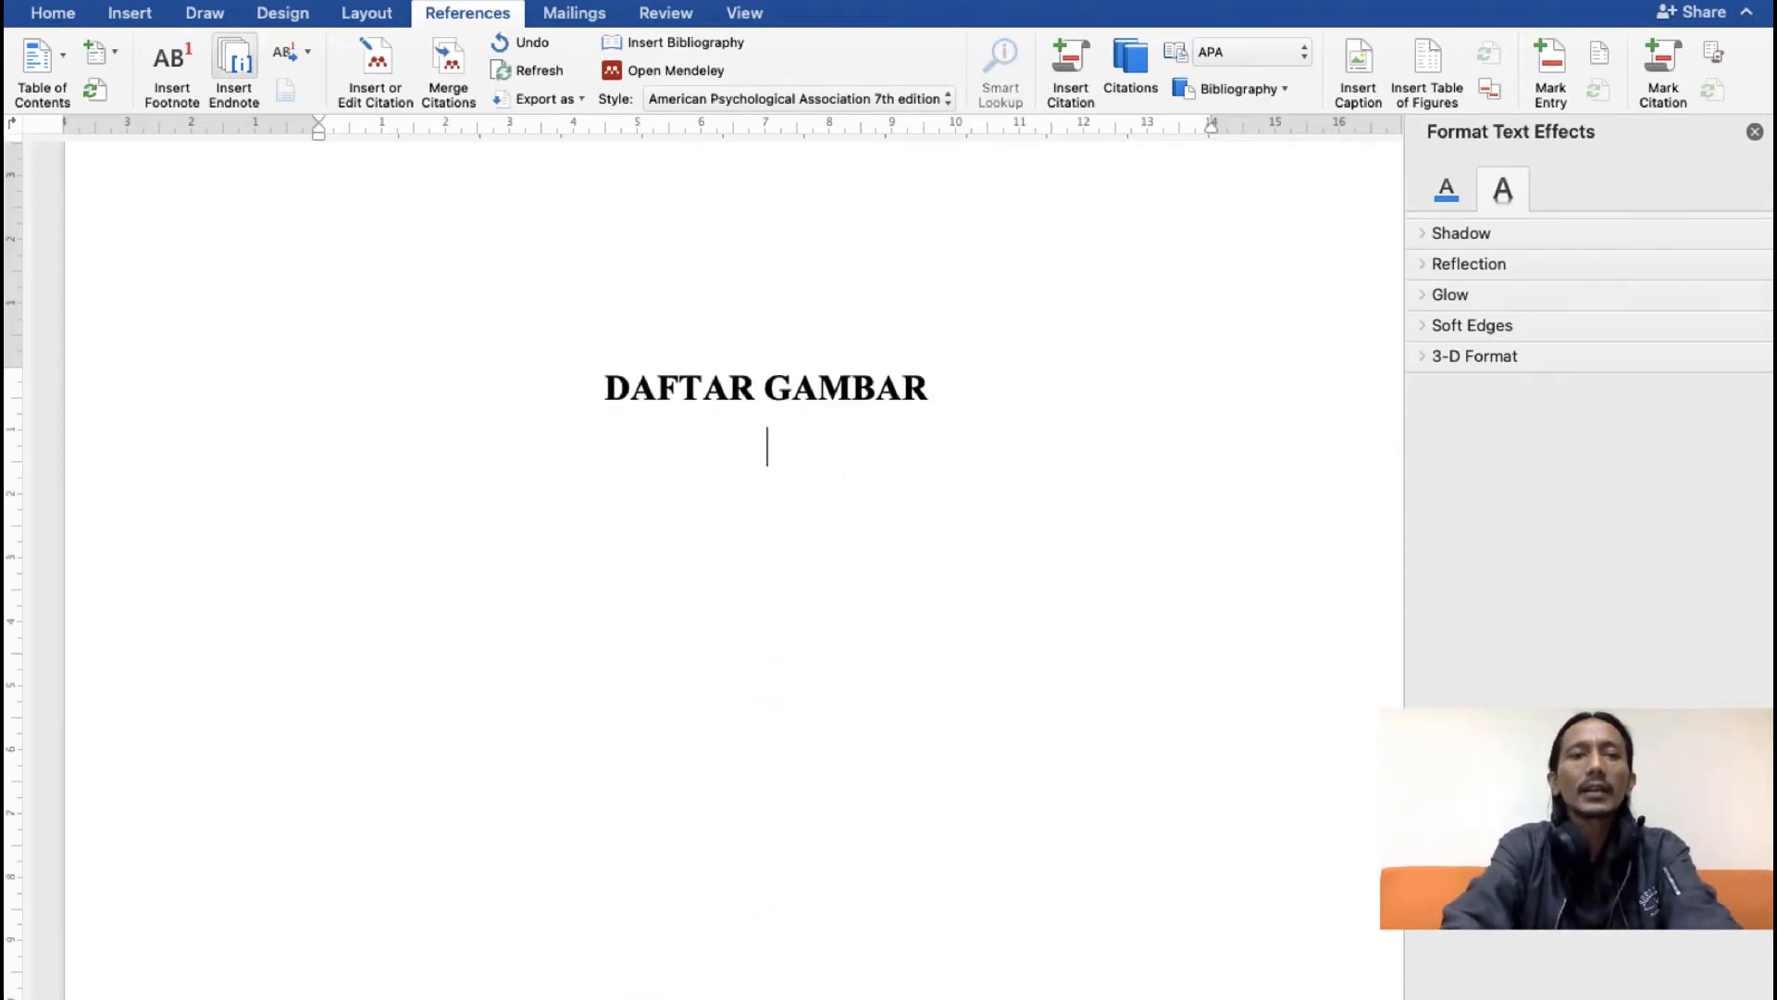
click(51, 13)
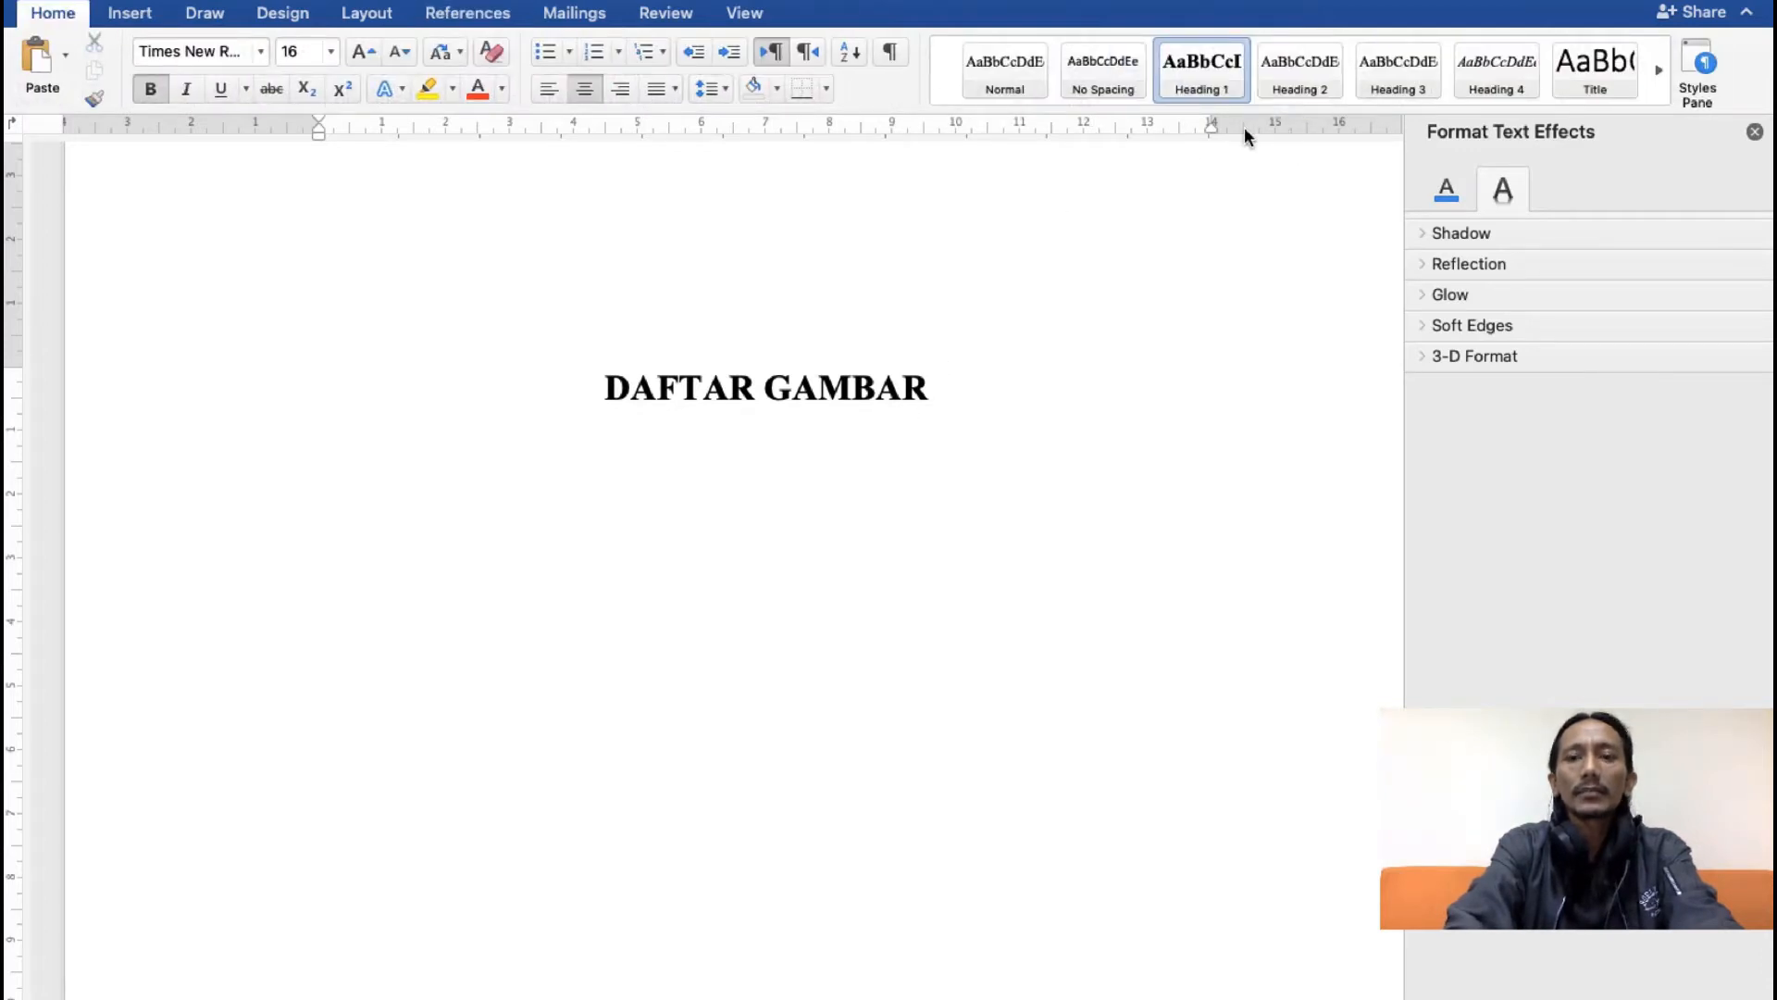
click(1015, 91)
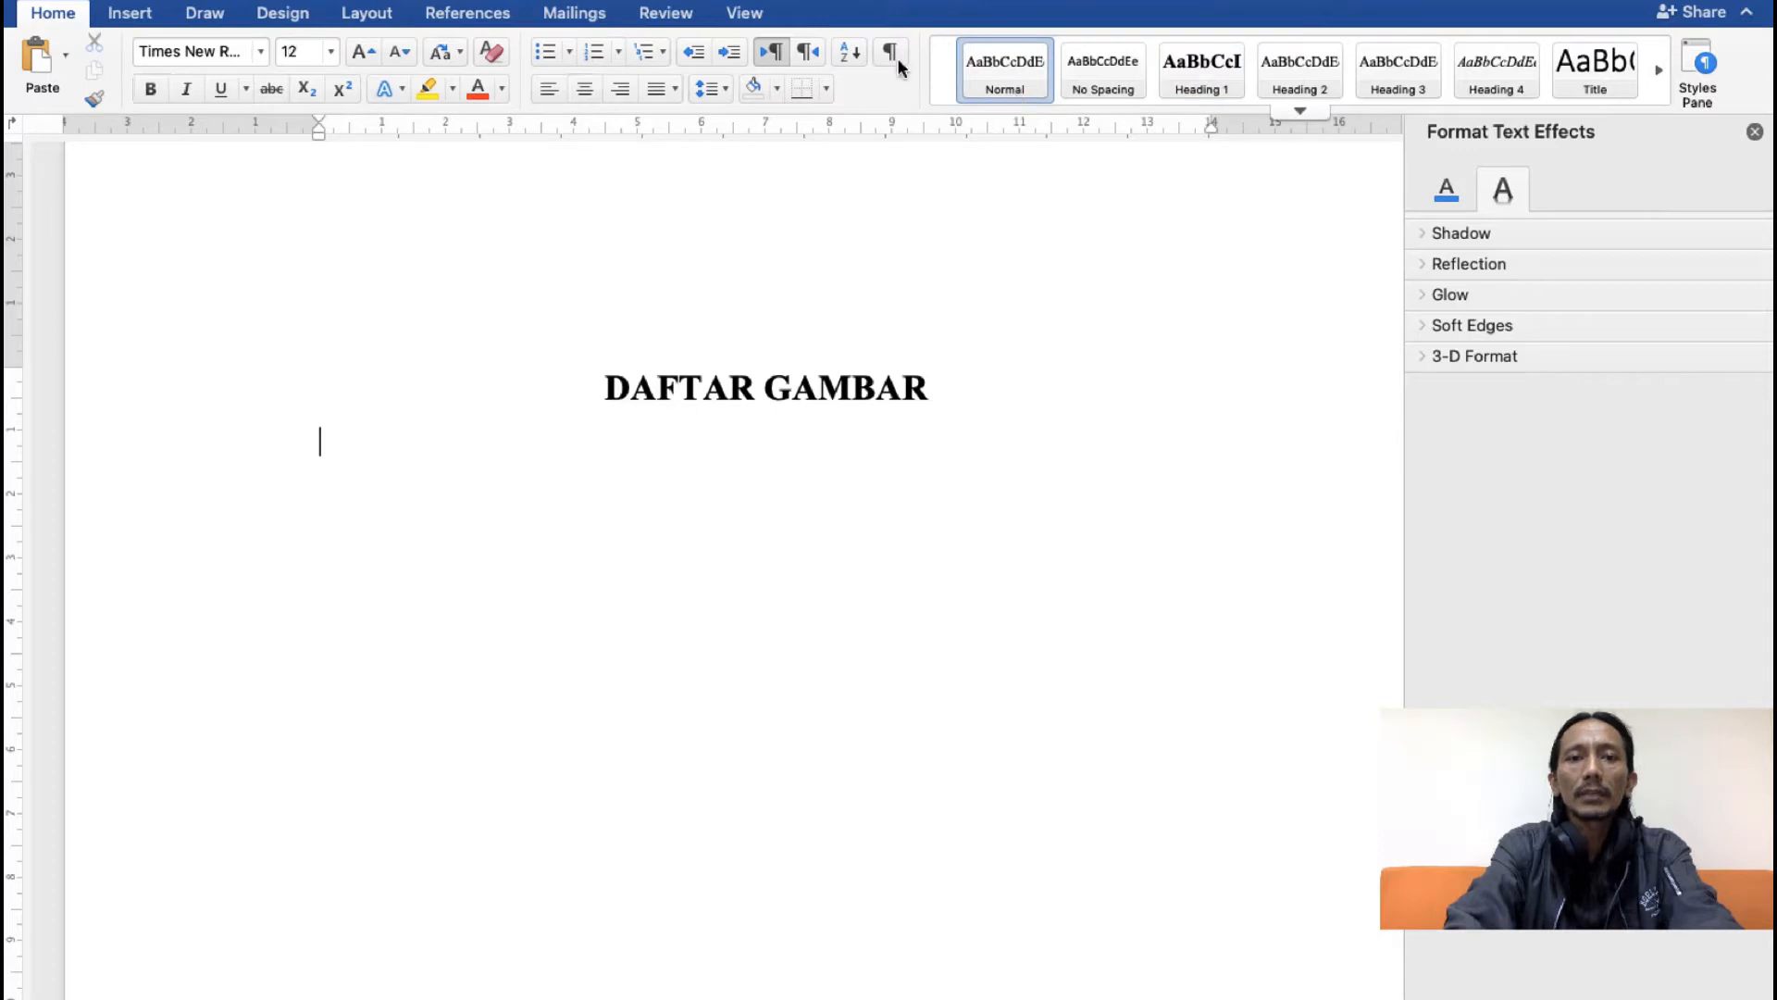
Step: Insert a table of figures for the "Gambar" caption label beneath the "DAFTAR GAMBAR" heading
click(497, 17)
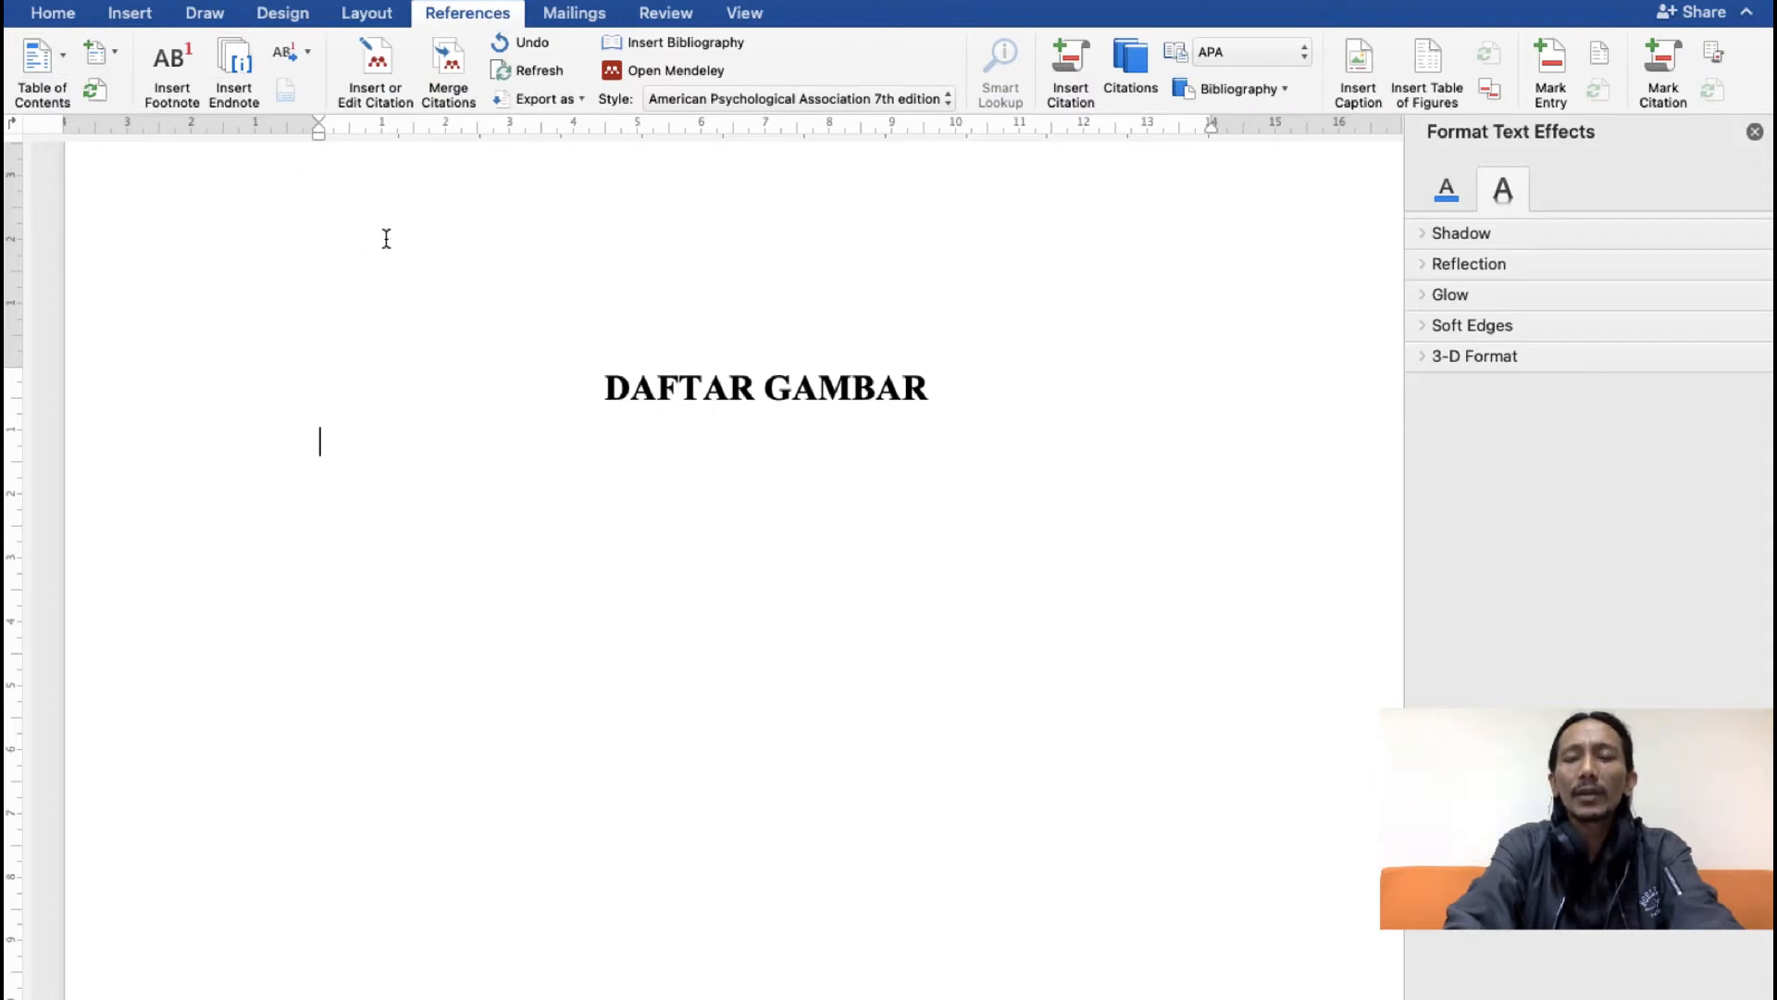
click(1450, 78)
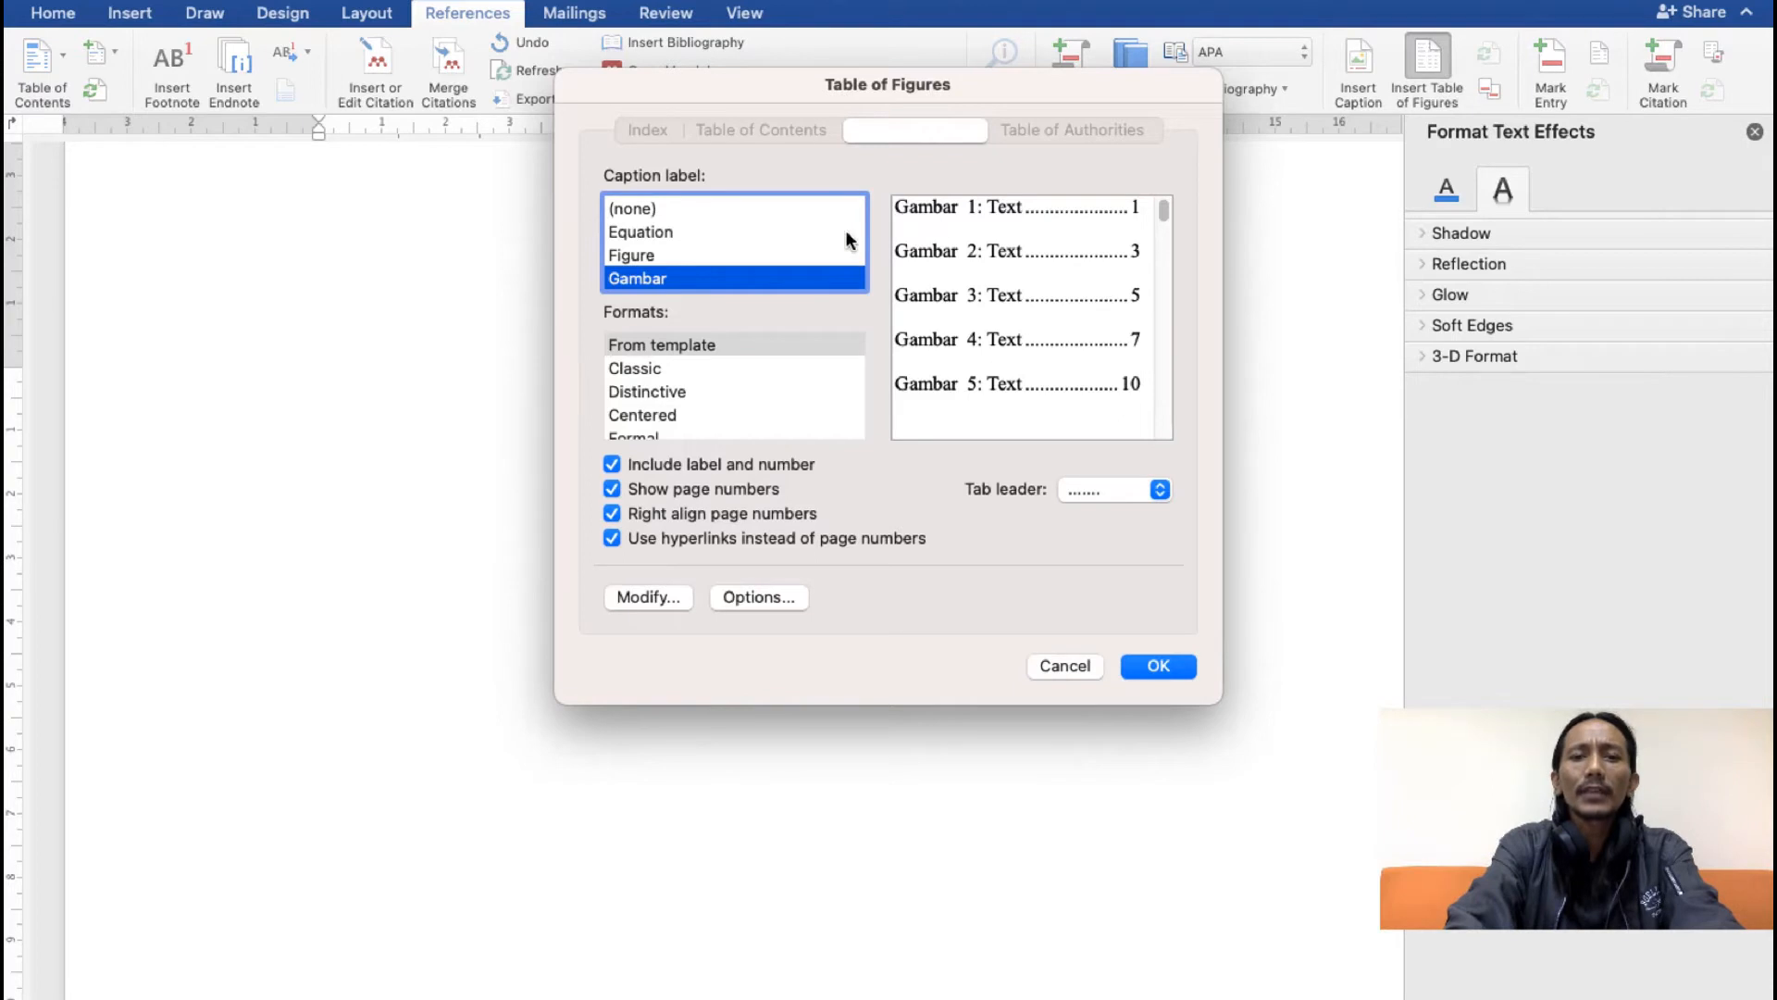
click(1055, 668)
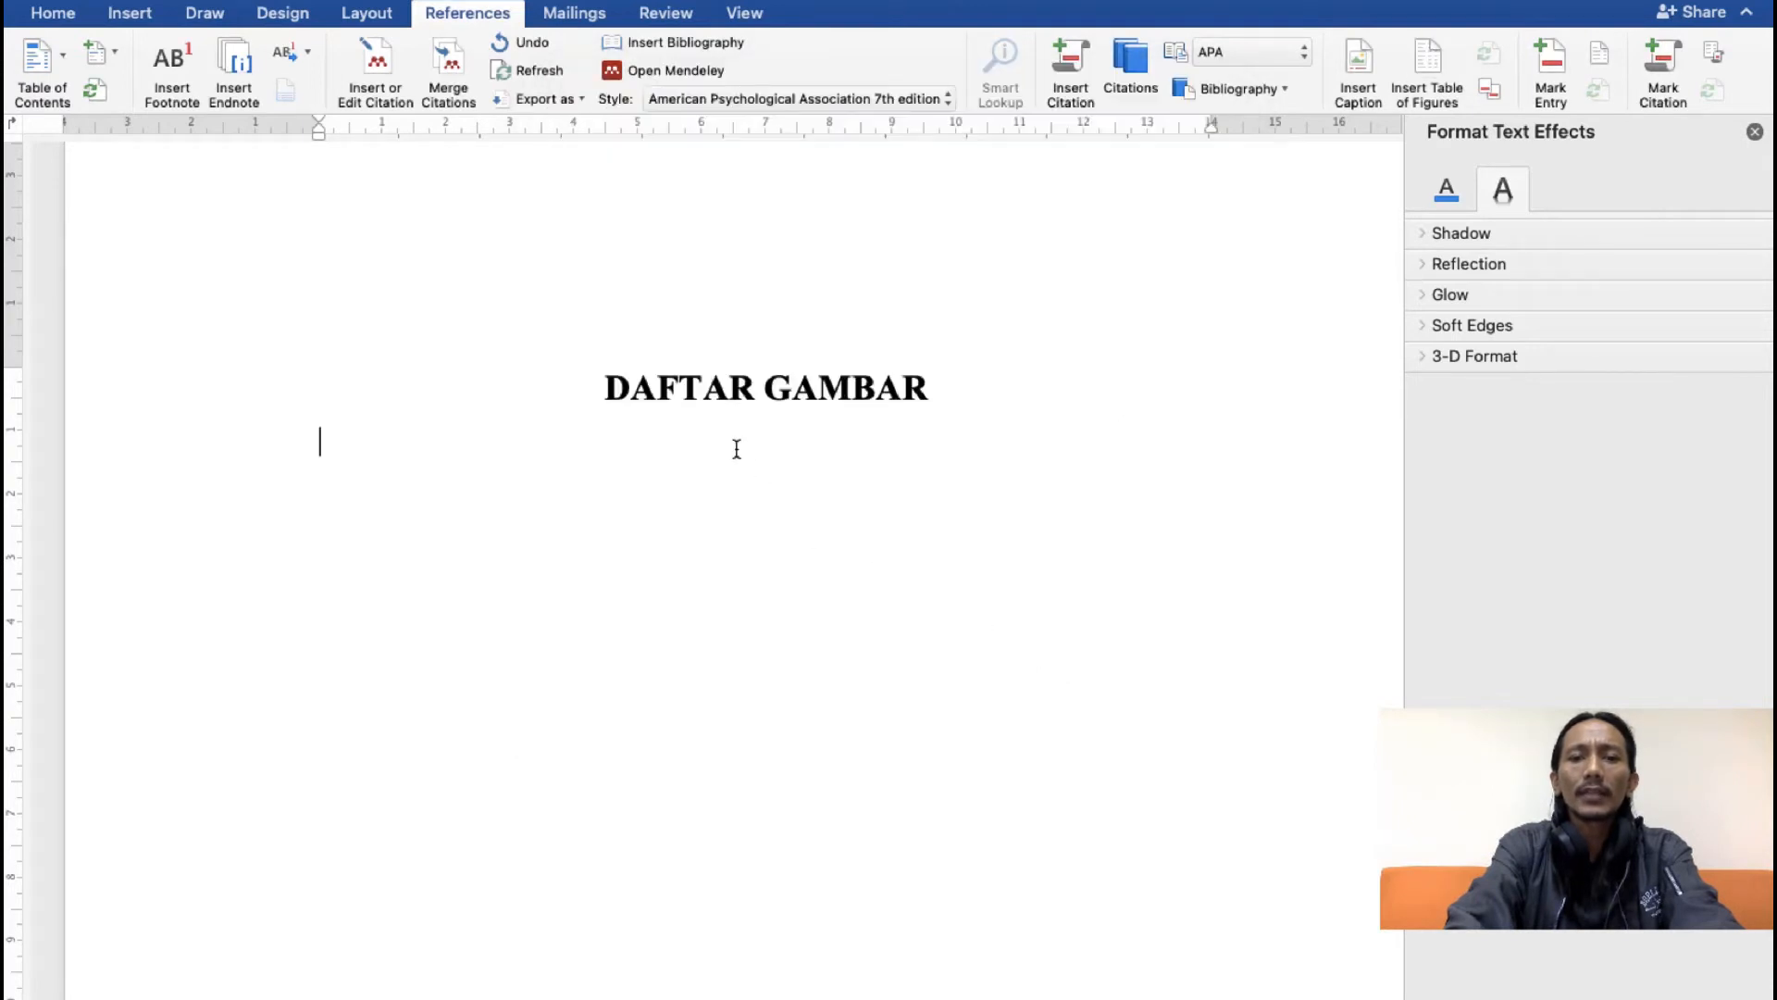
click(1435, 81)
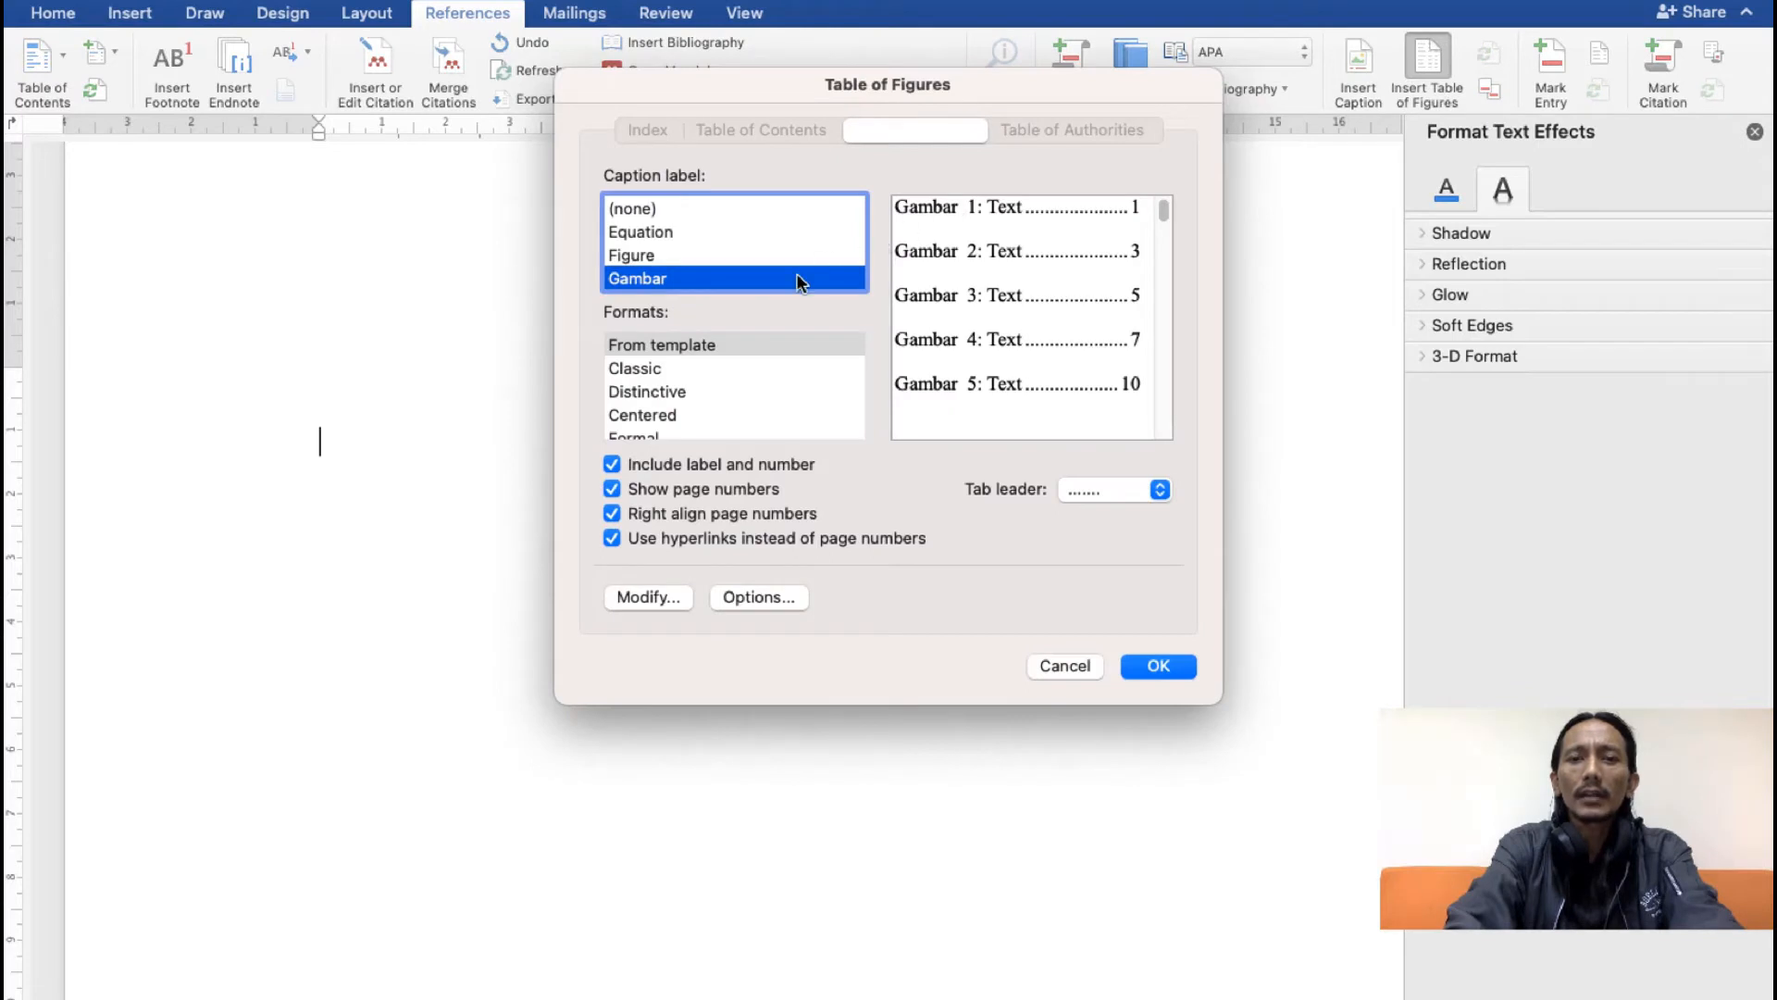
click(1157, 667)
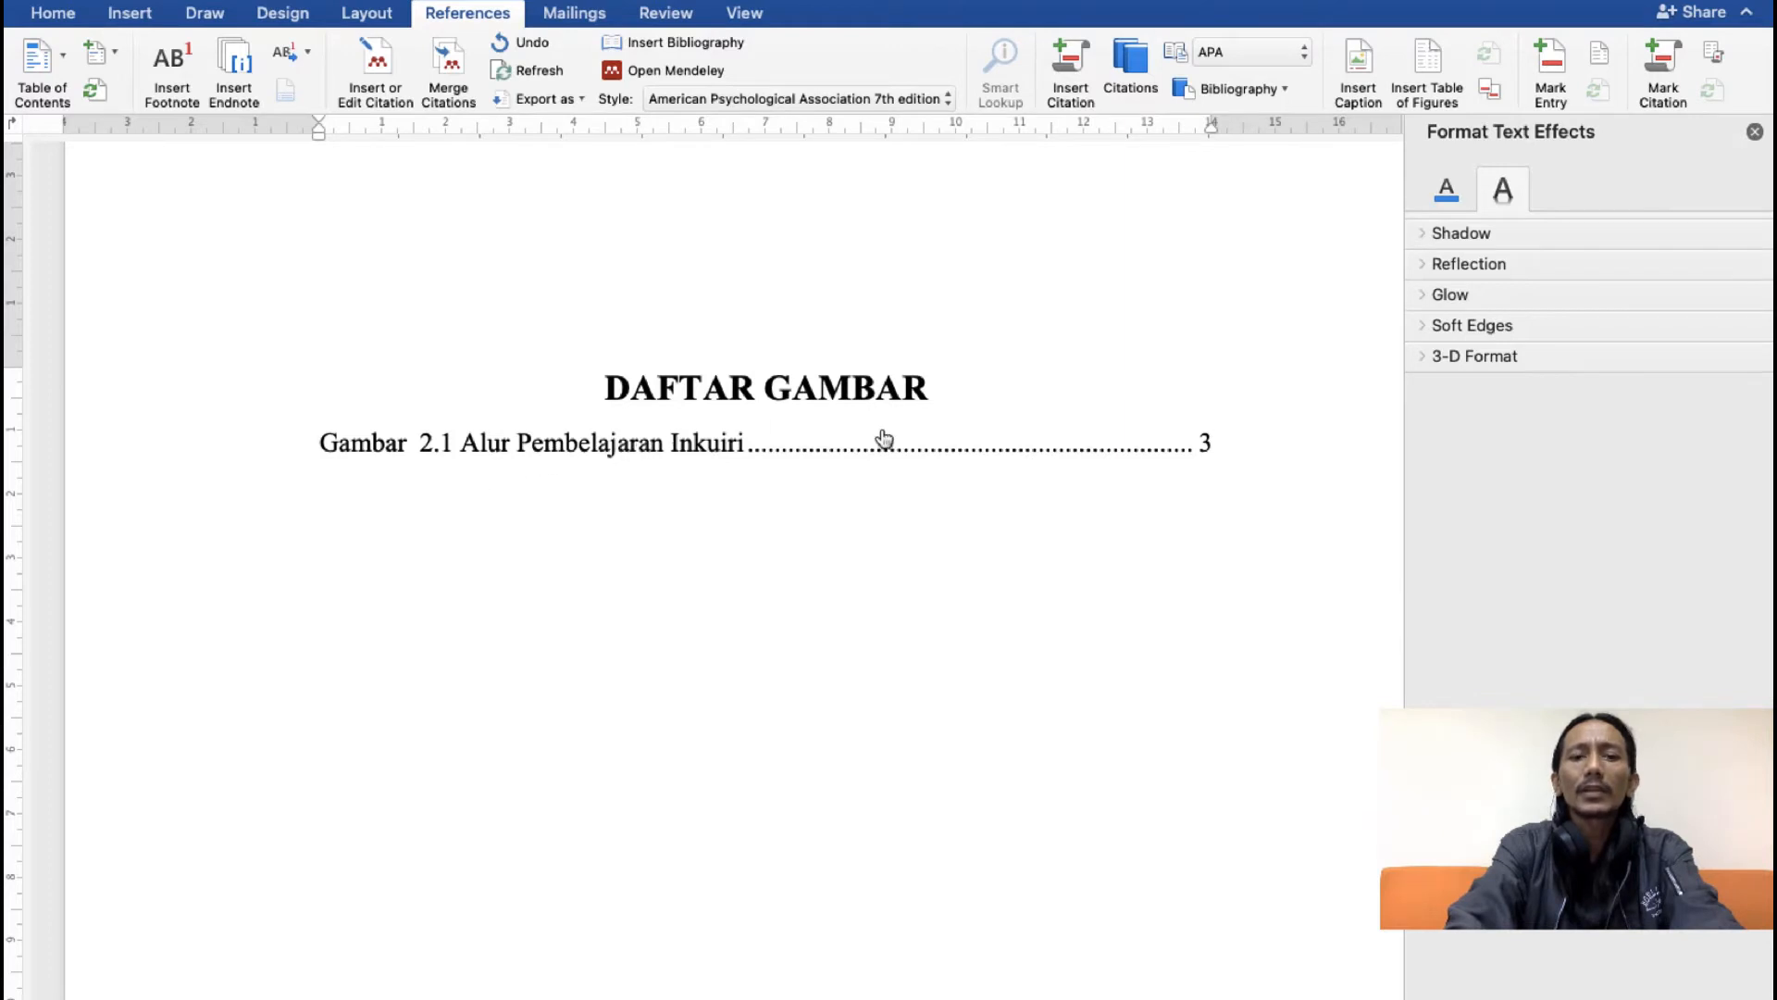
Step: Remove the extra spacing after the "DAFTAR TABEL" heading and add an empty Normal-style line beneath it
scroll(1154, 500, down, 10)
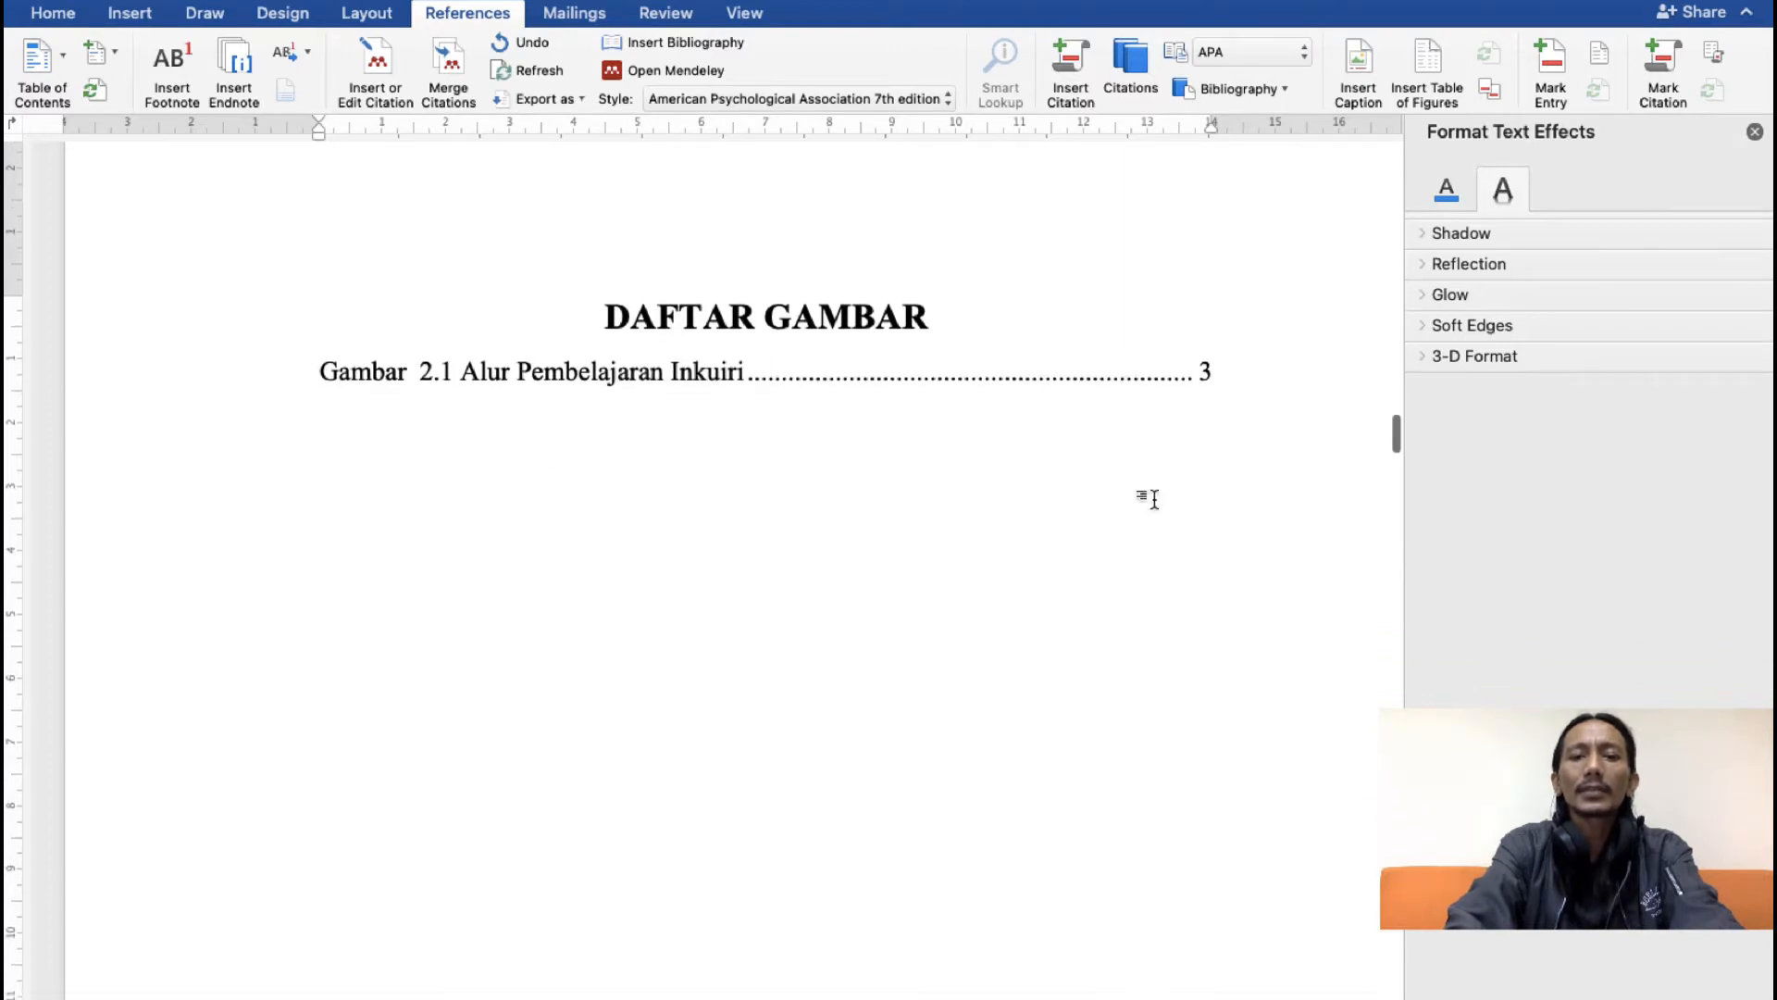
scroll(1154, 500, down, 4)
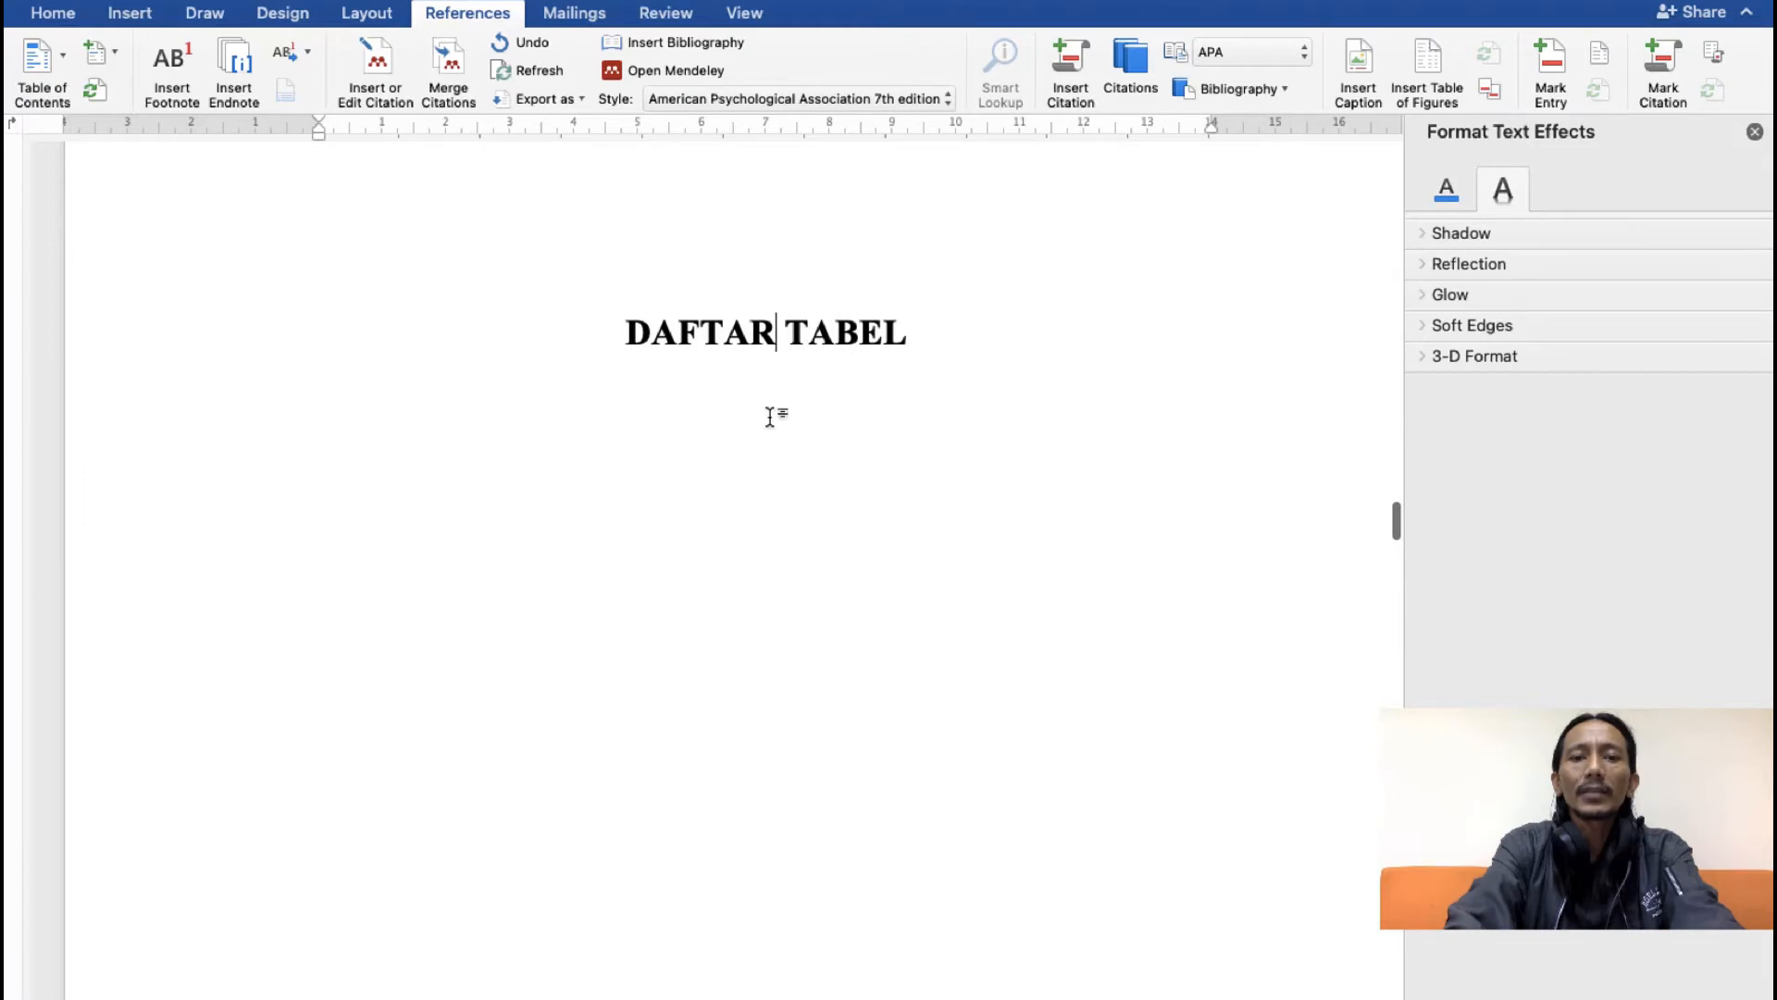
click(924, 337)
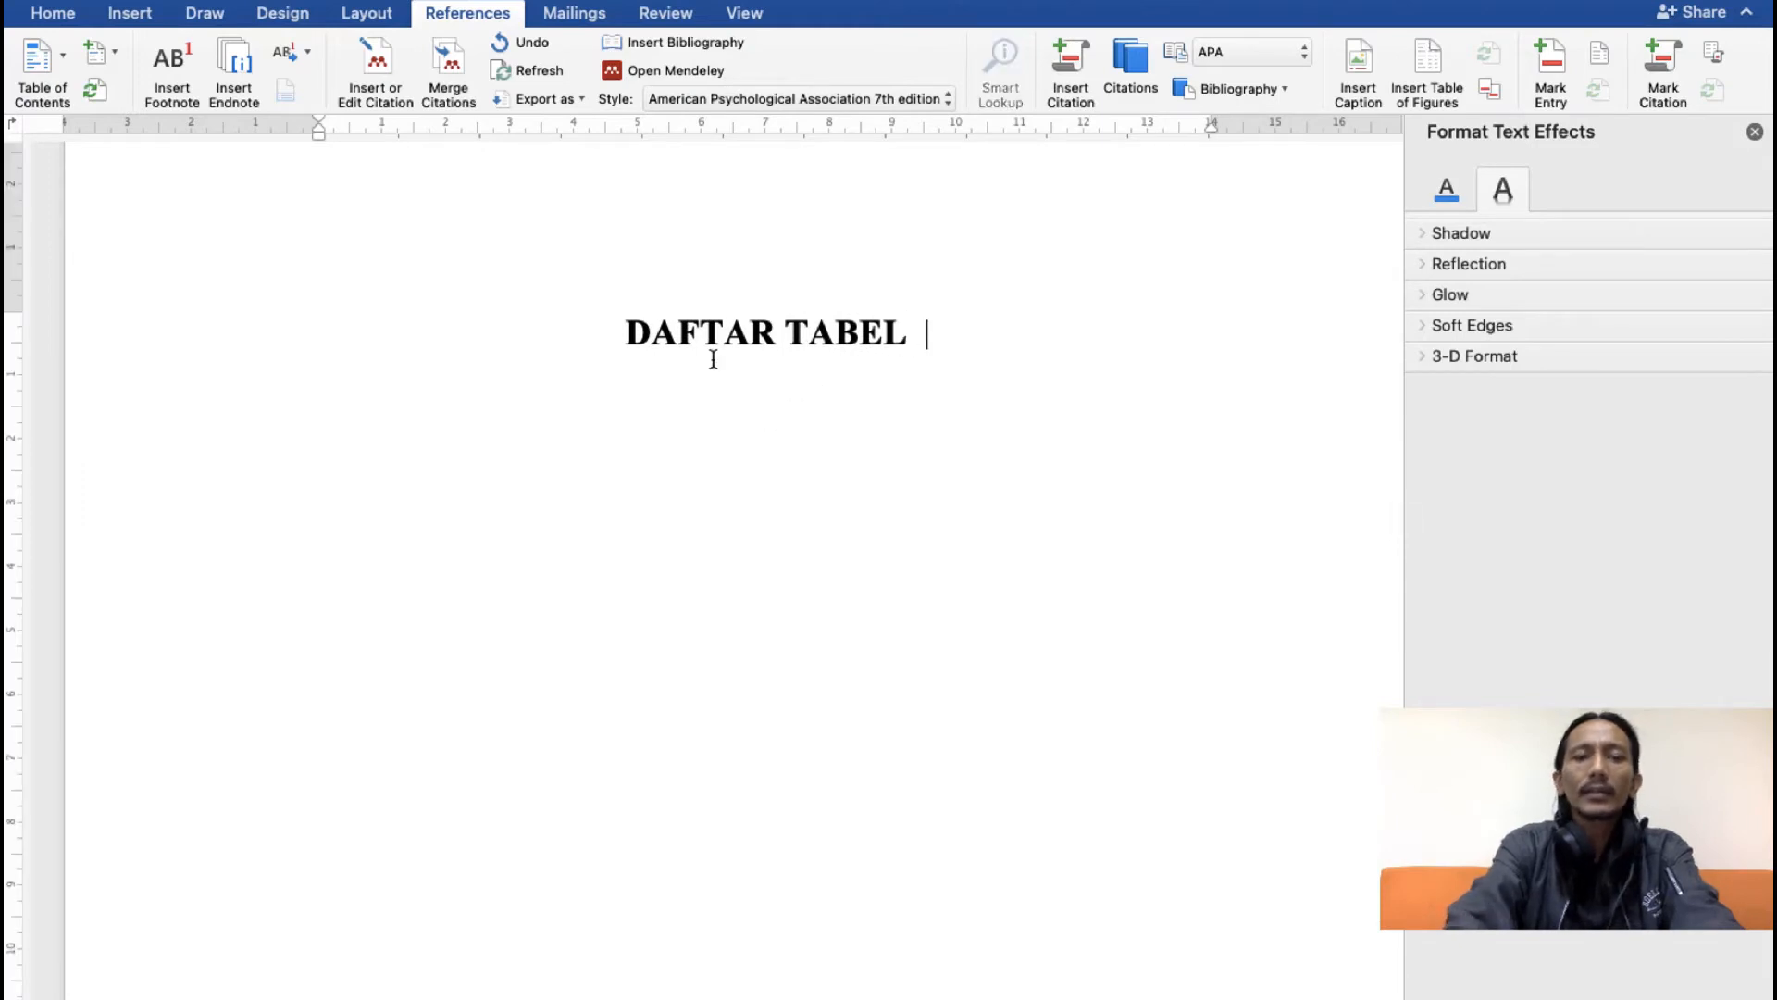
click(52, 15)
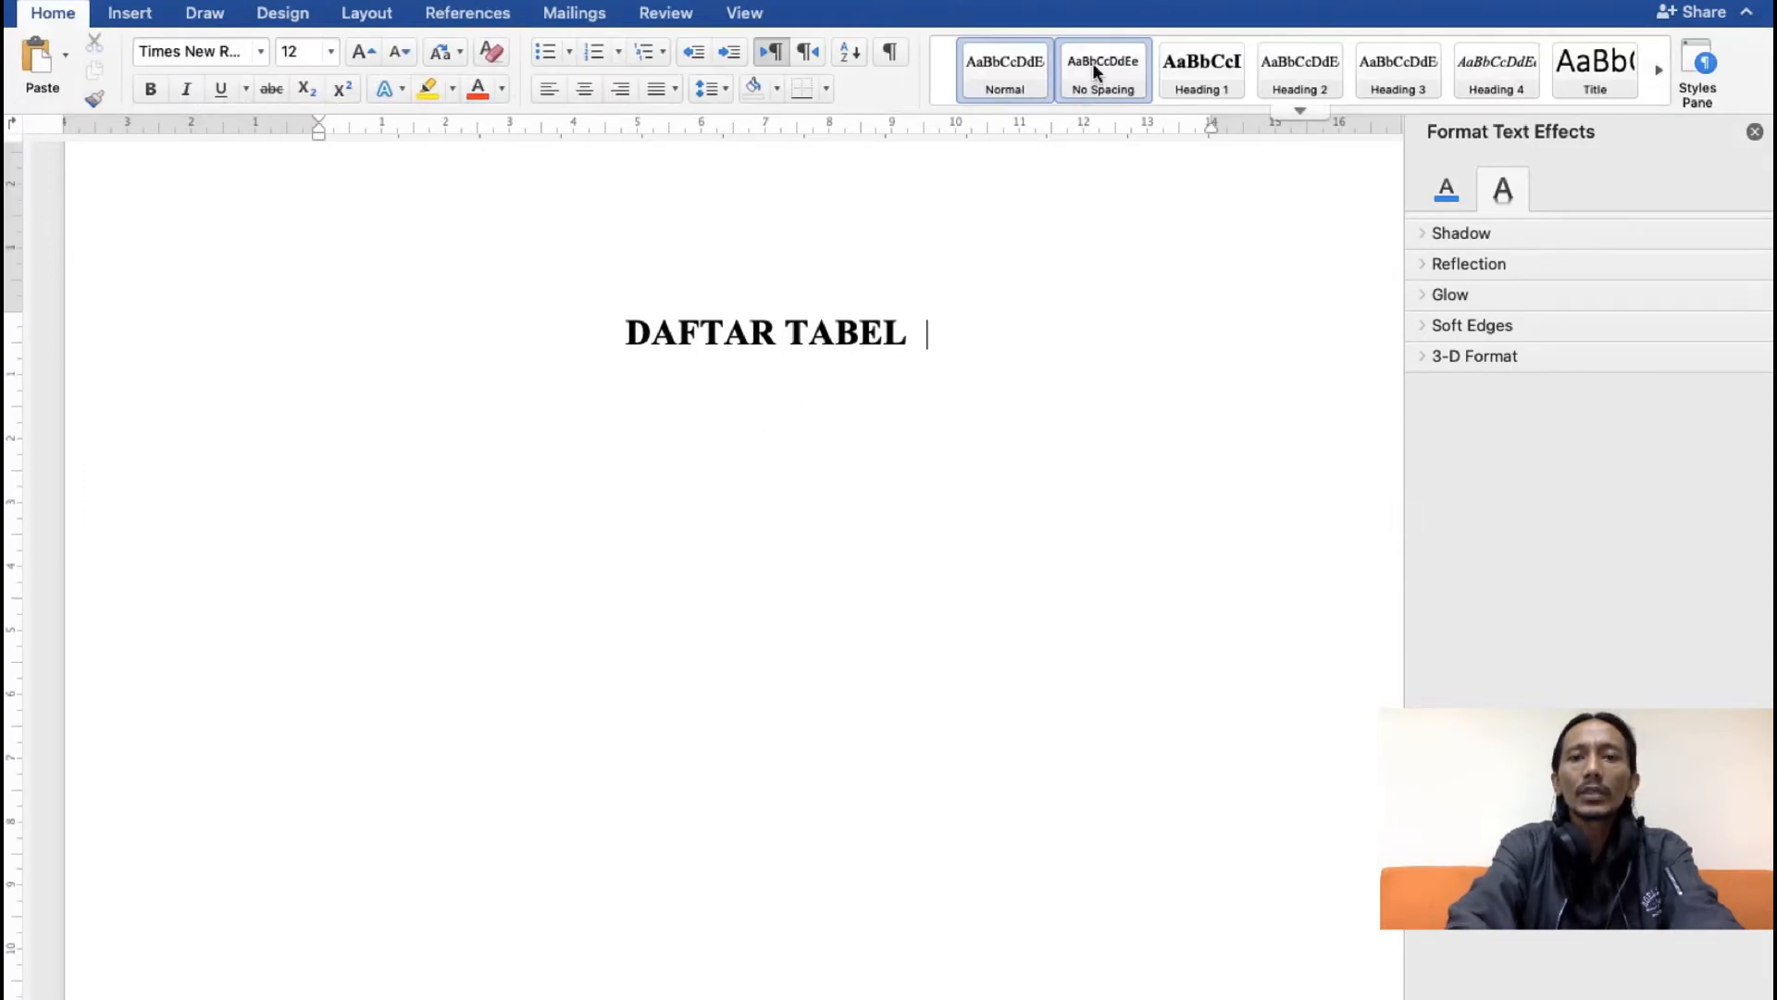
key(BackSpace)
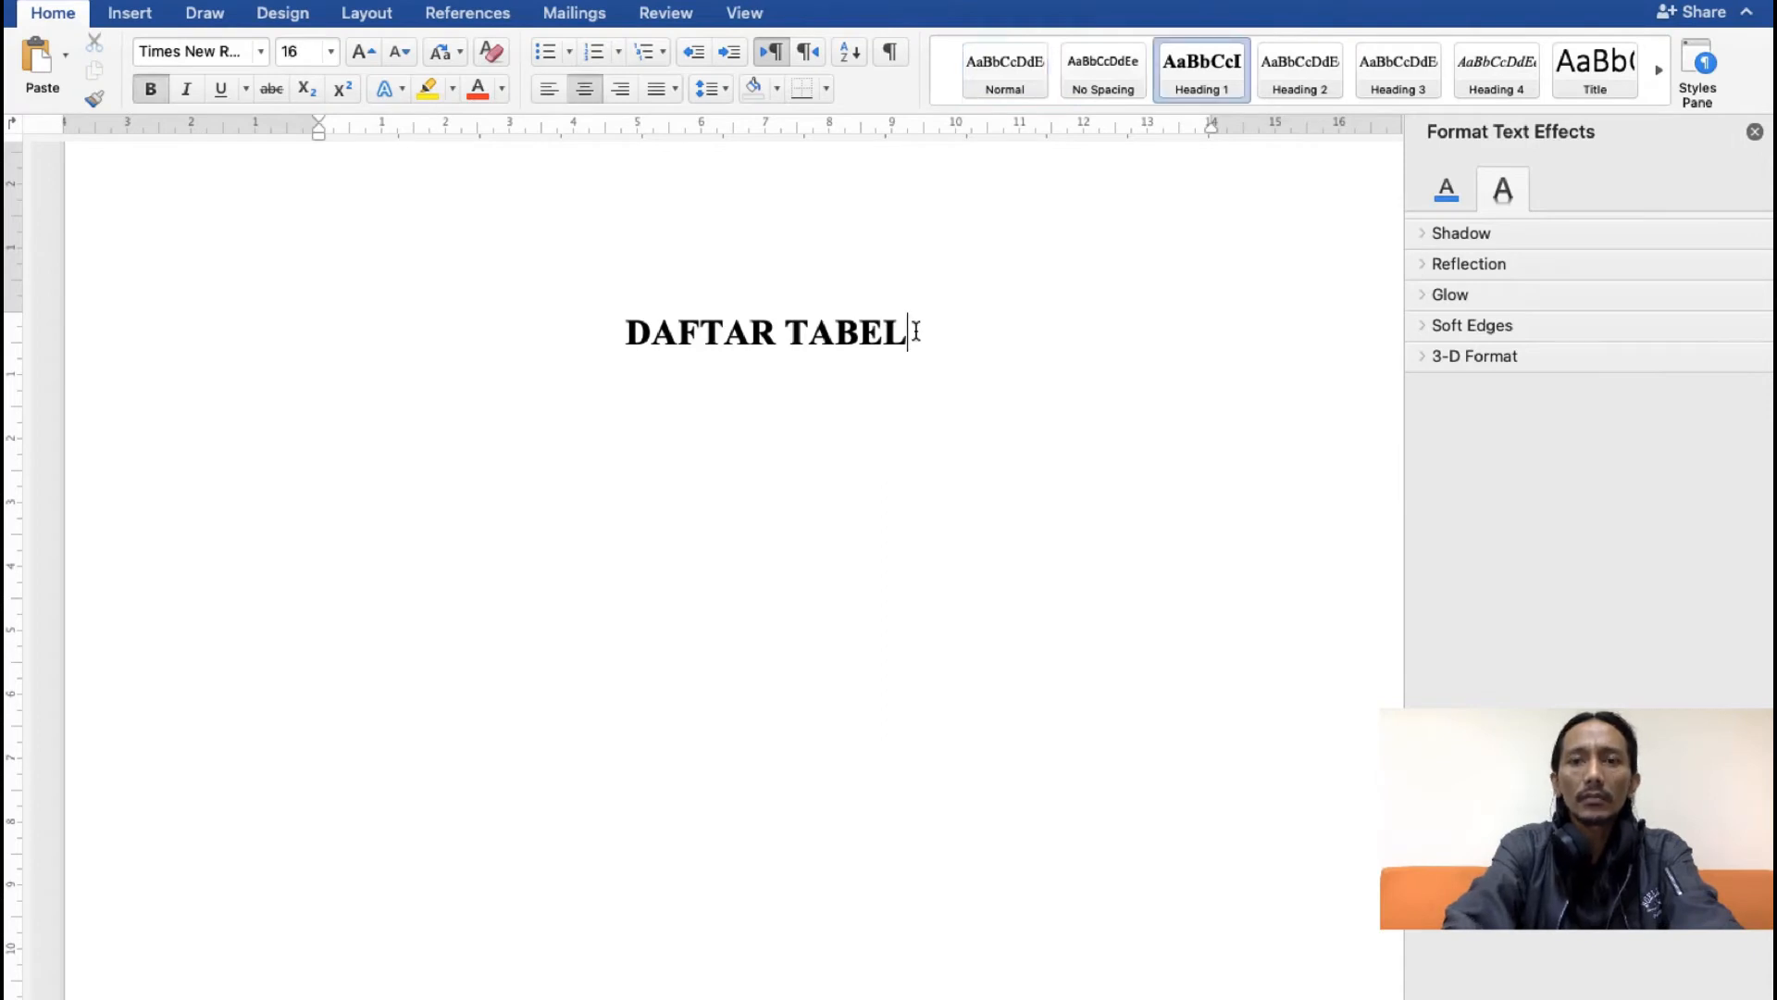
key(Return)
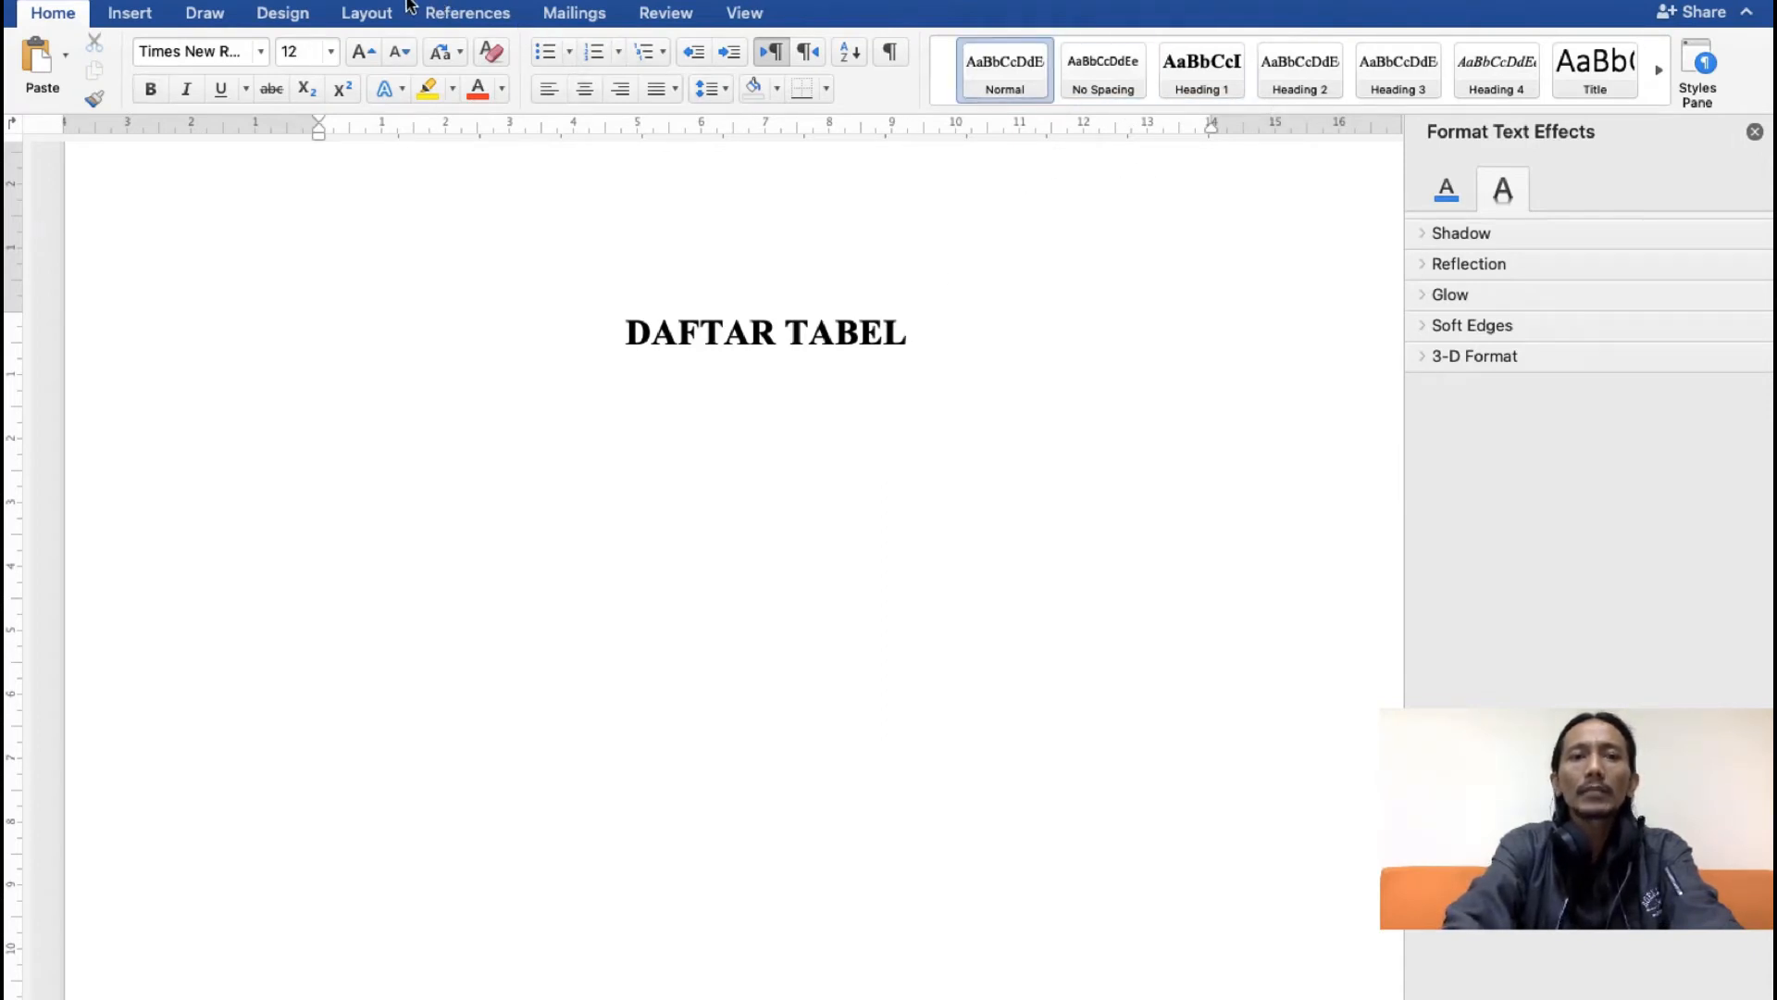
Step: Insert a table of figures for the "Tabel" caption label beneath the "DAFTAR TABEL" heading
click(447, 14)
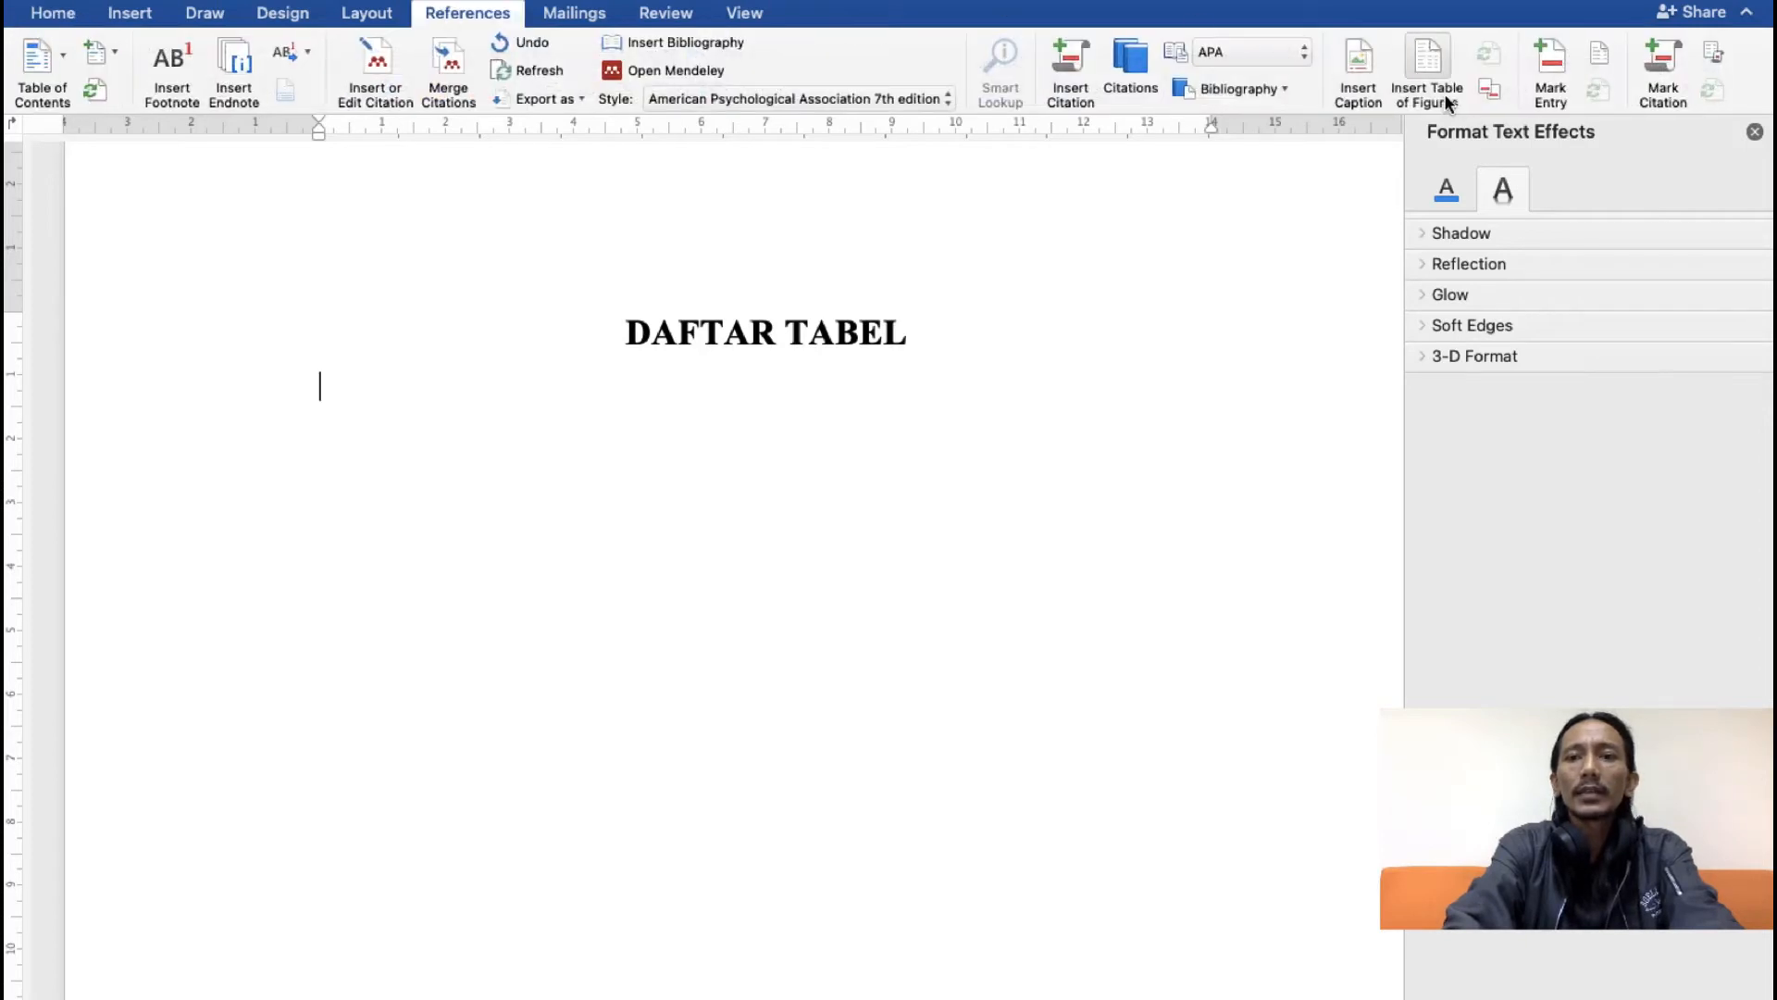
click(1440, 50)
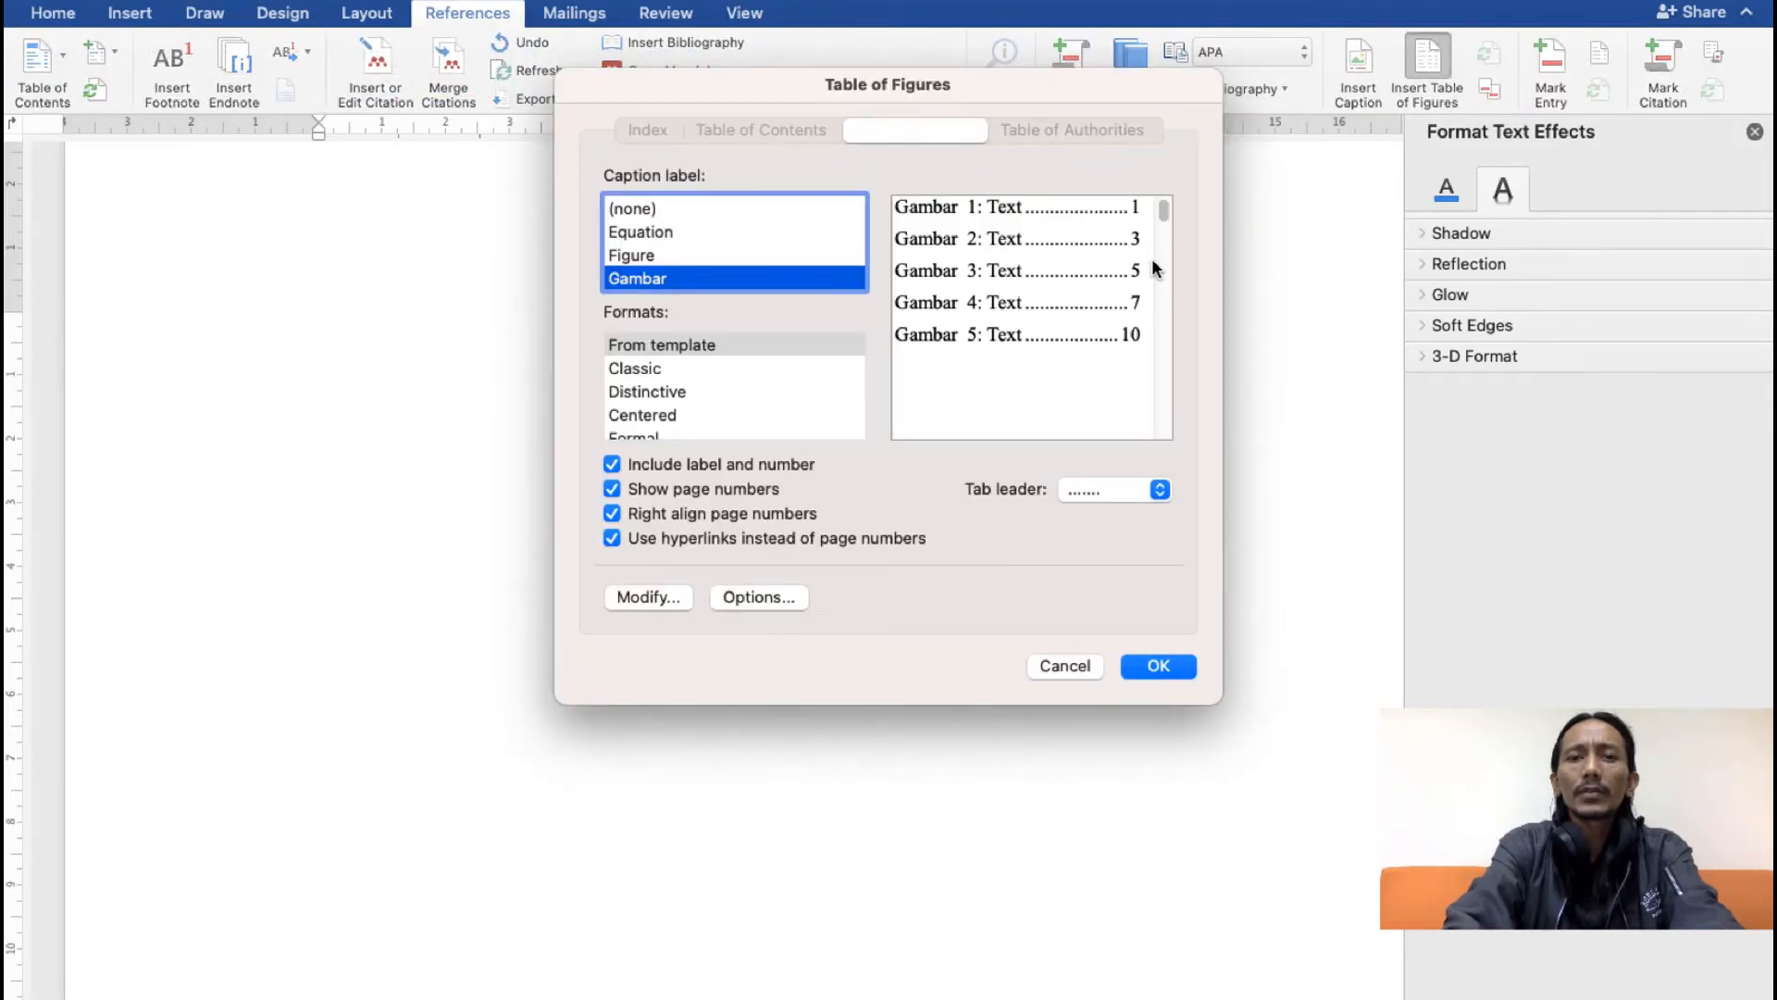
scroll(652, 245, down, 2)
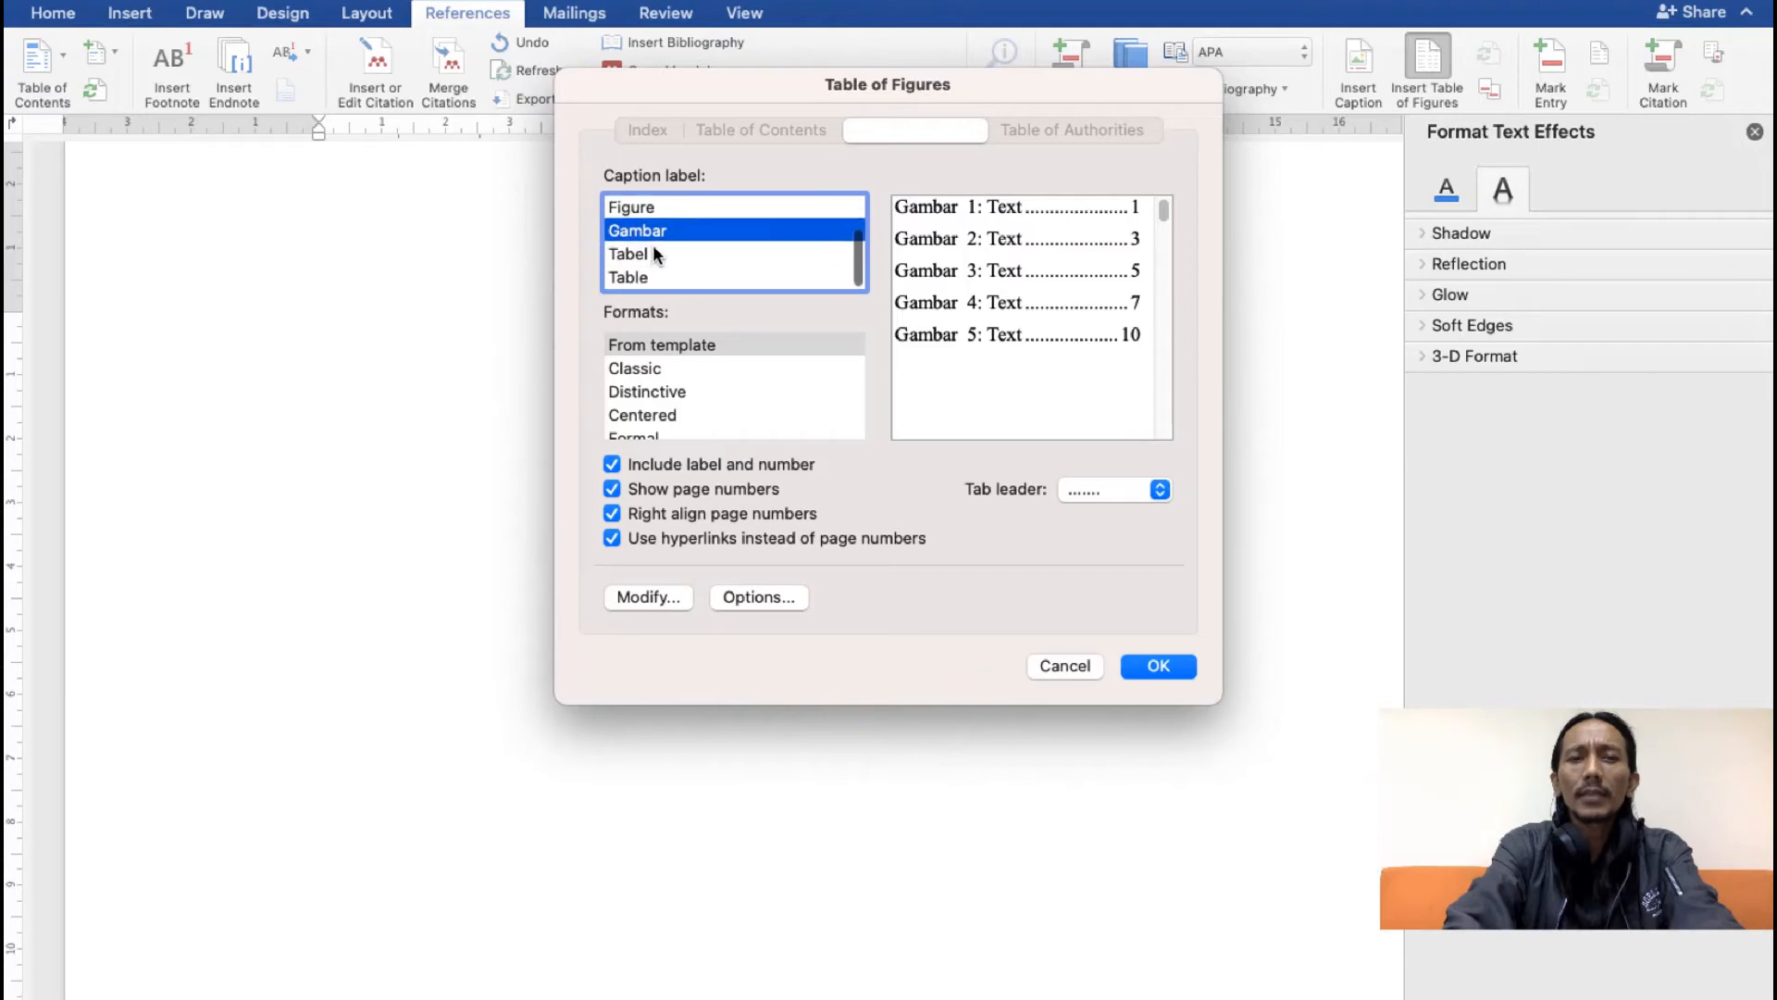
click(645, 259)
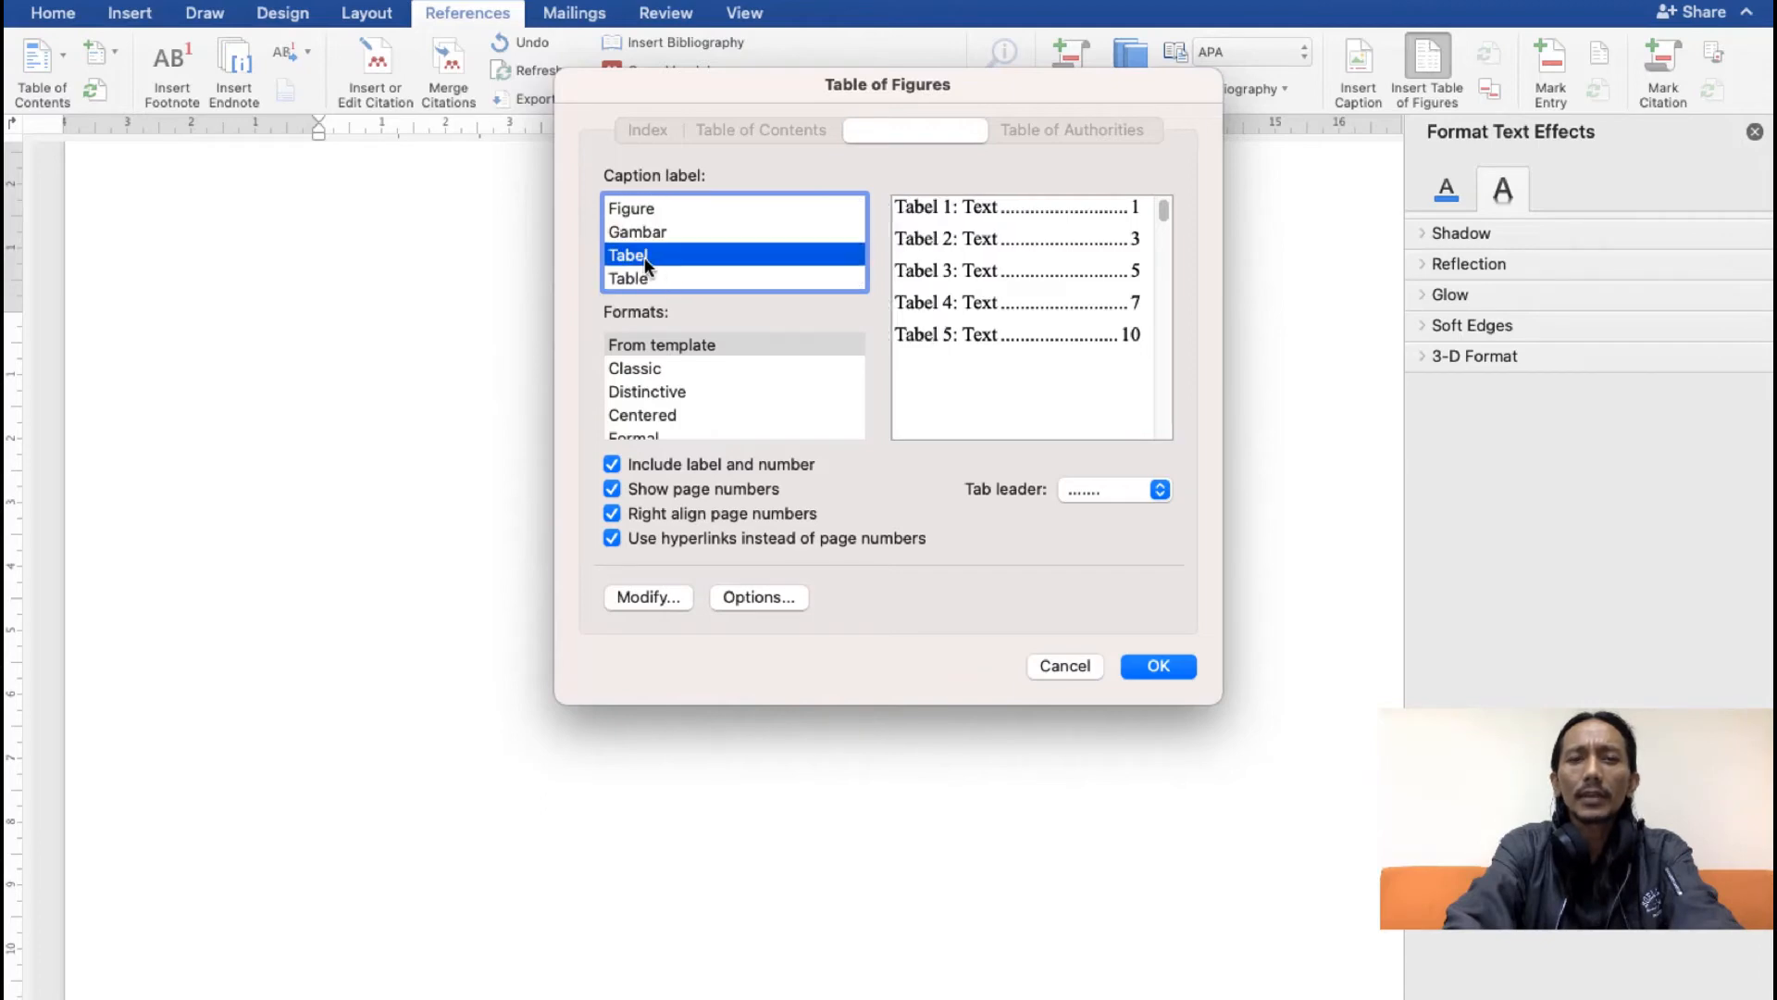
click(1157, 667)
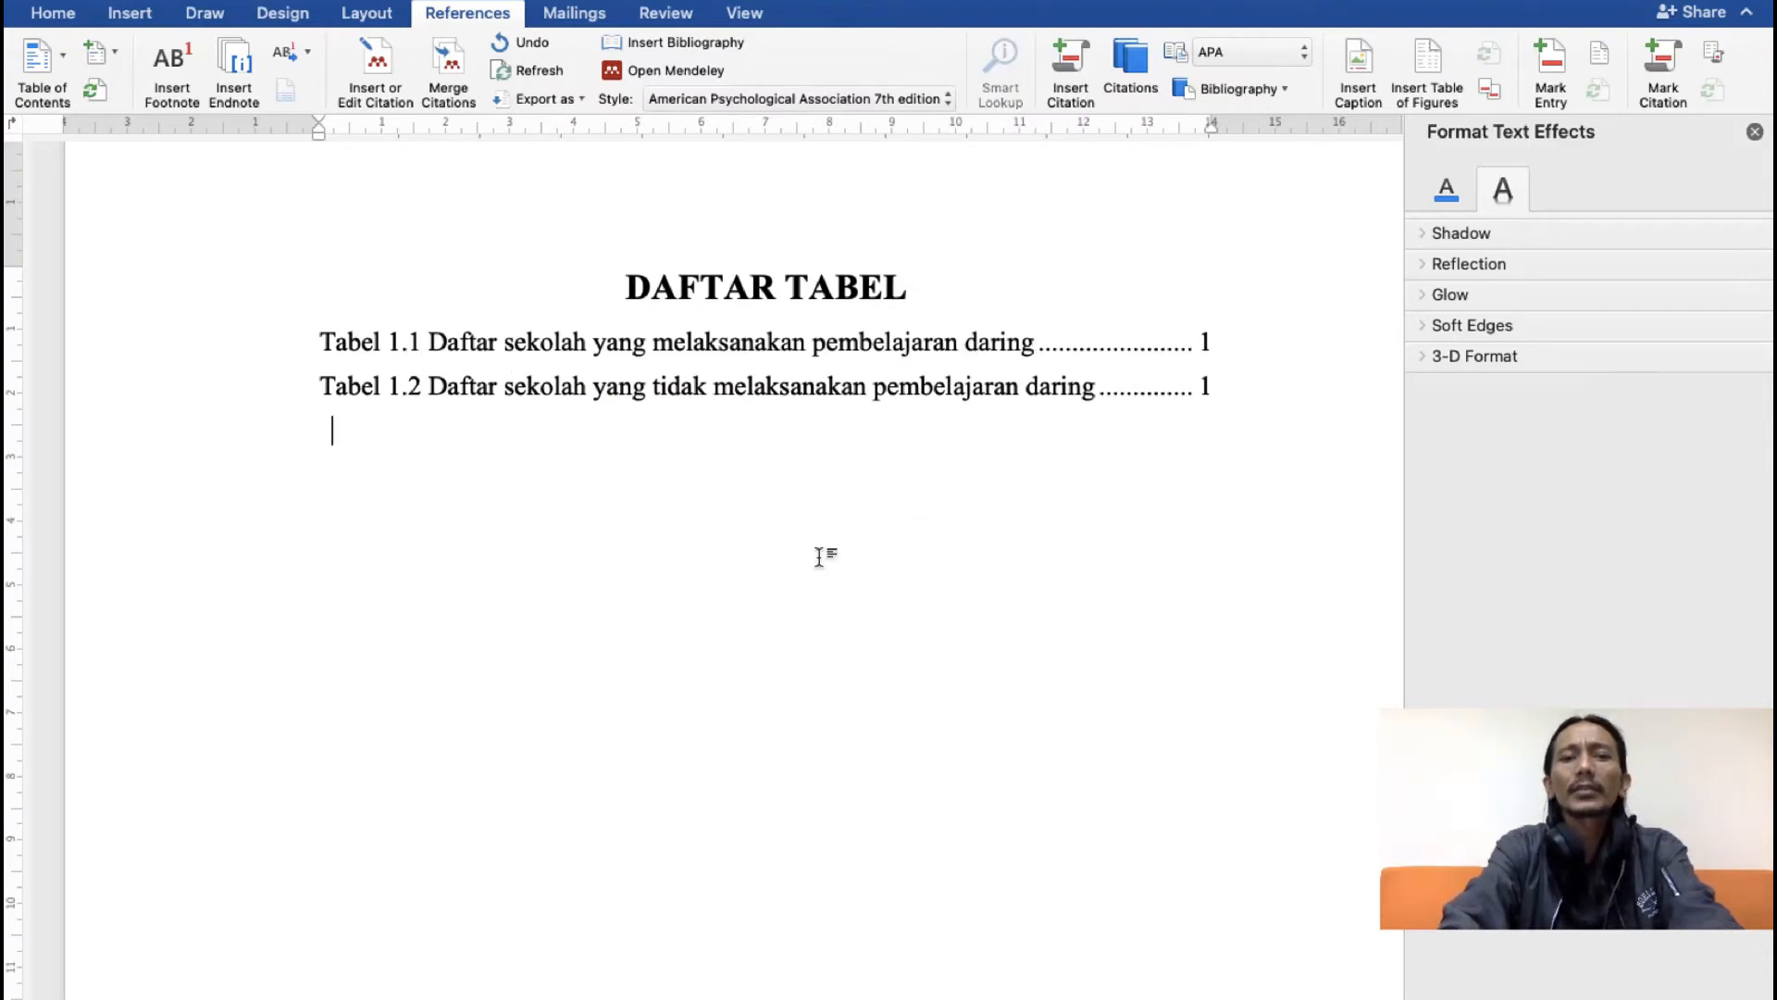
Step: Review the generated DAFTAR TABEL and DAFTAR GAMBAR lists against the captioned tables in BAB I and the DAFTAR ISI entries
scroll(854, 583, down, 10)
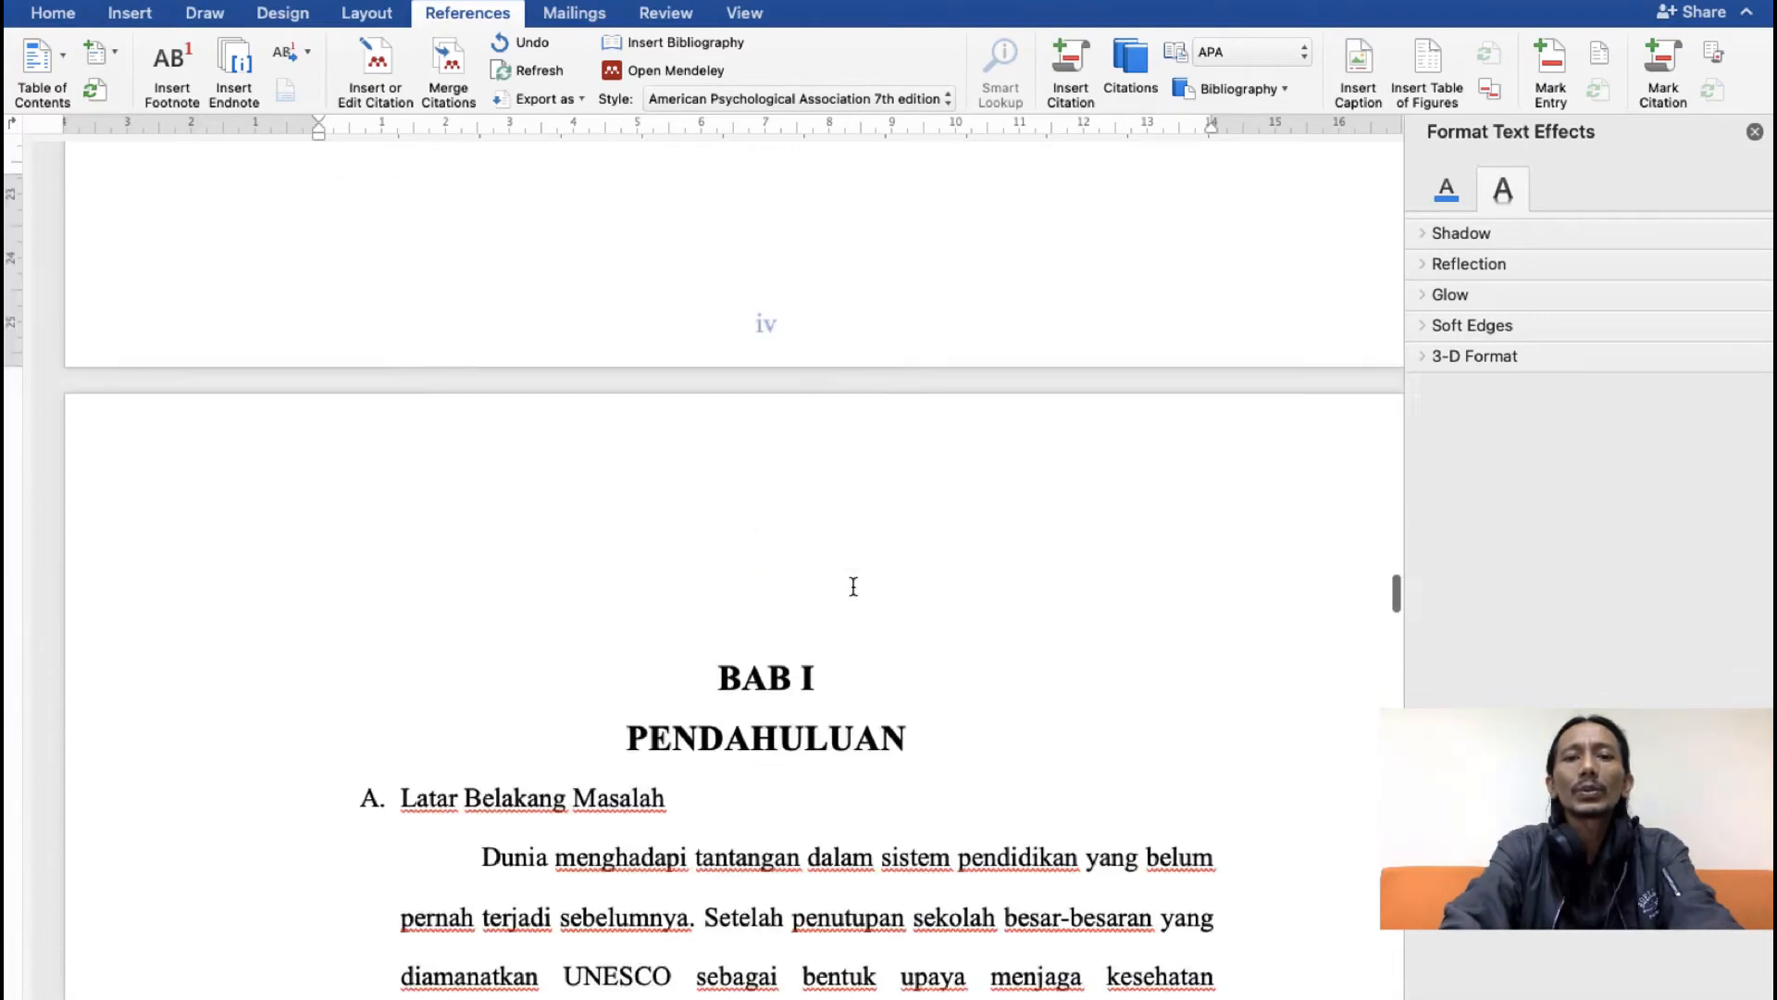
scroll(854, 585, down, 15)
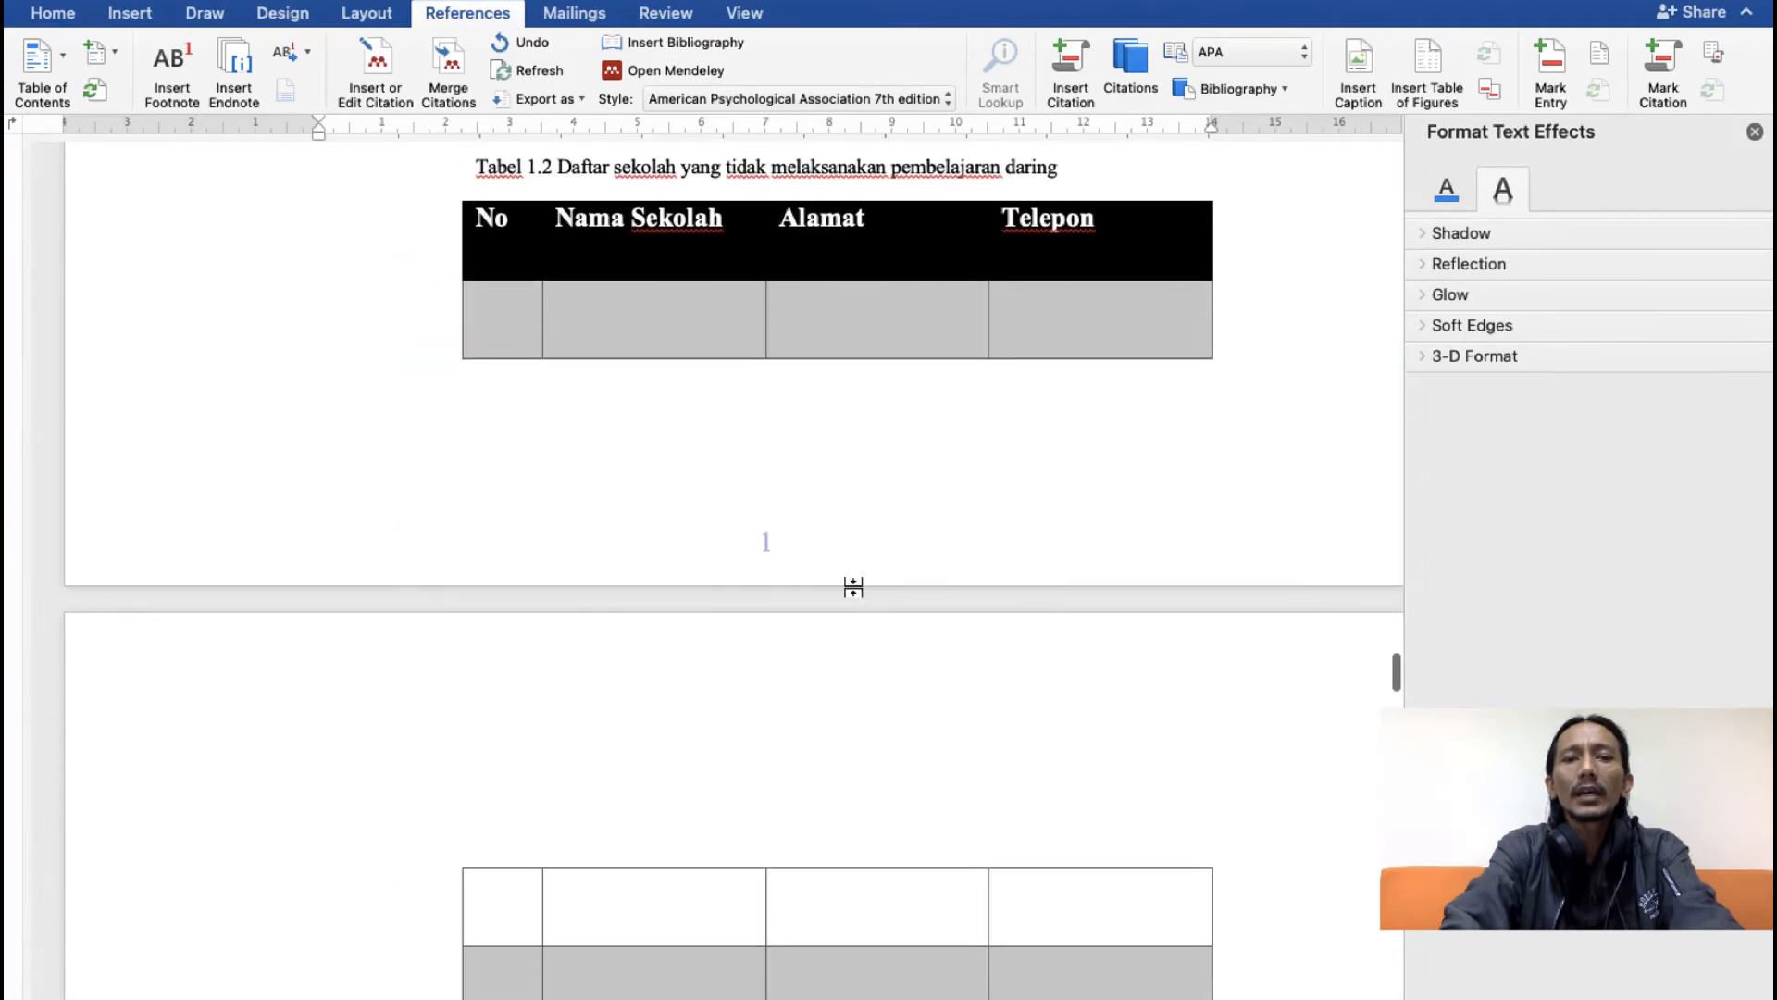
scroll(853, 586, up, 20)
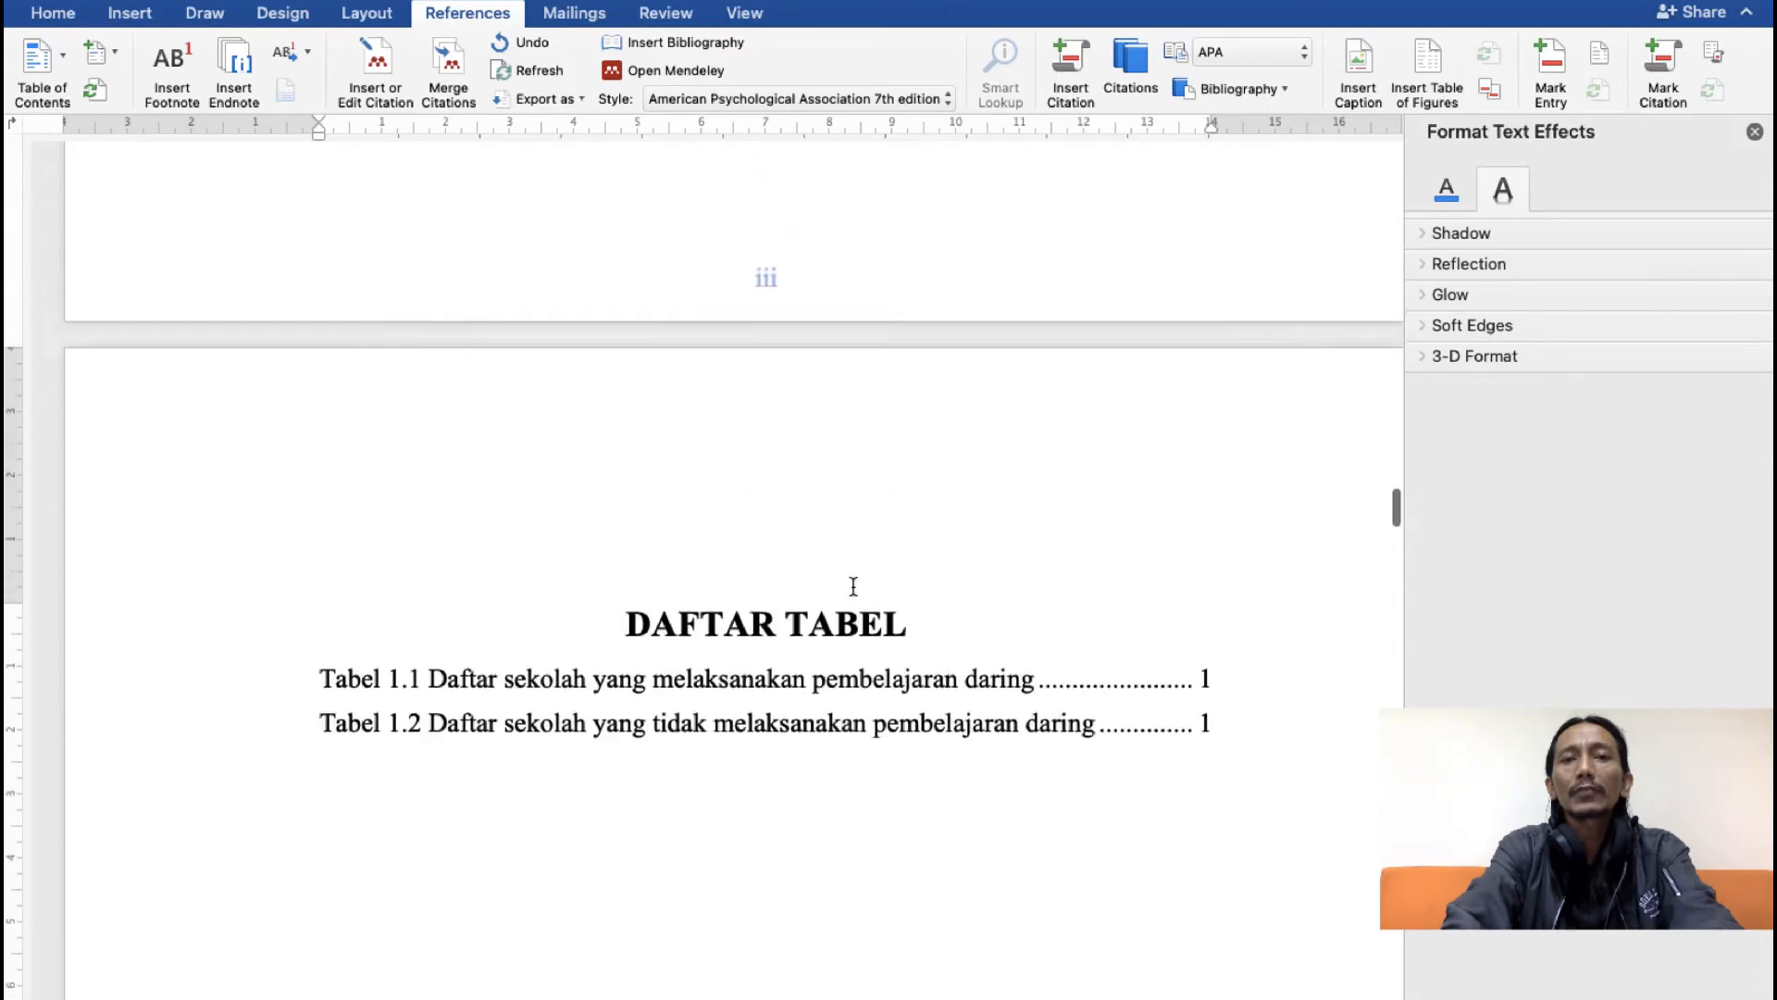
scroll(854, 585, up, 10)
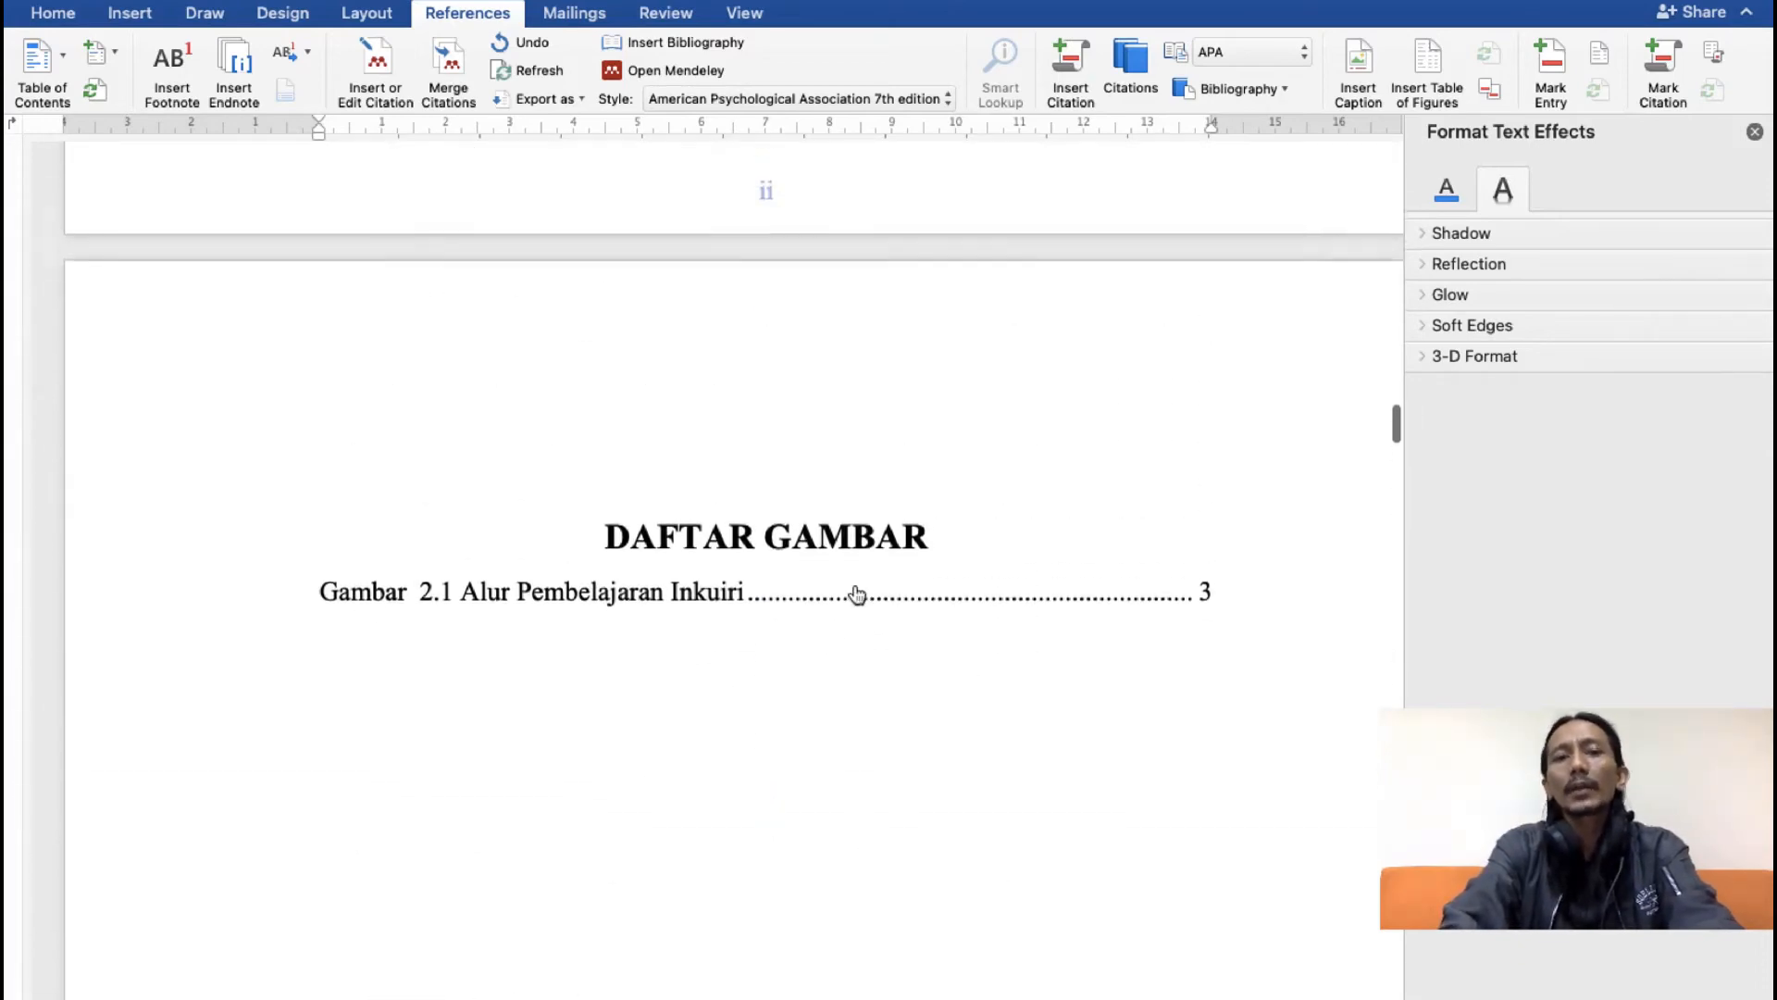
scroll(853, 588, up, 15)
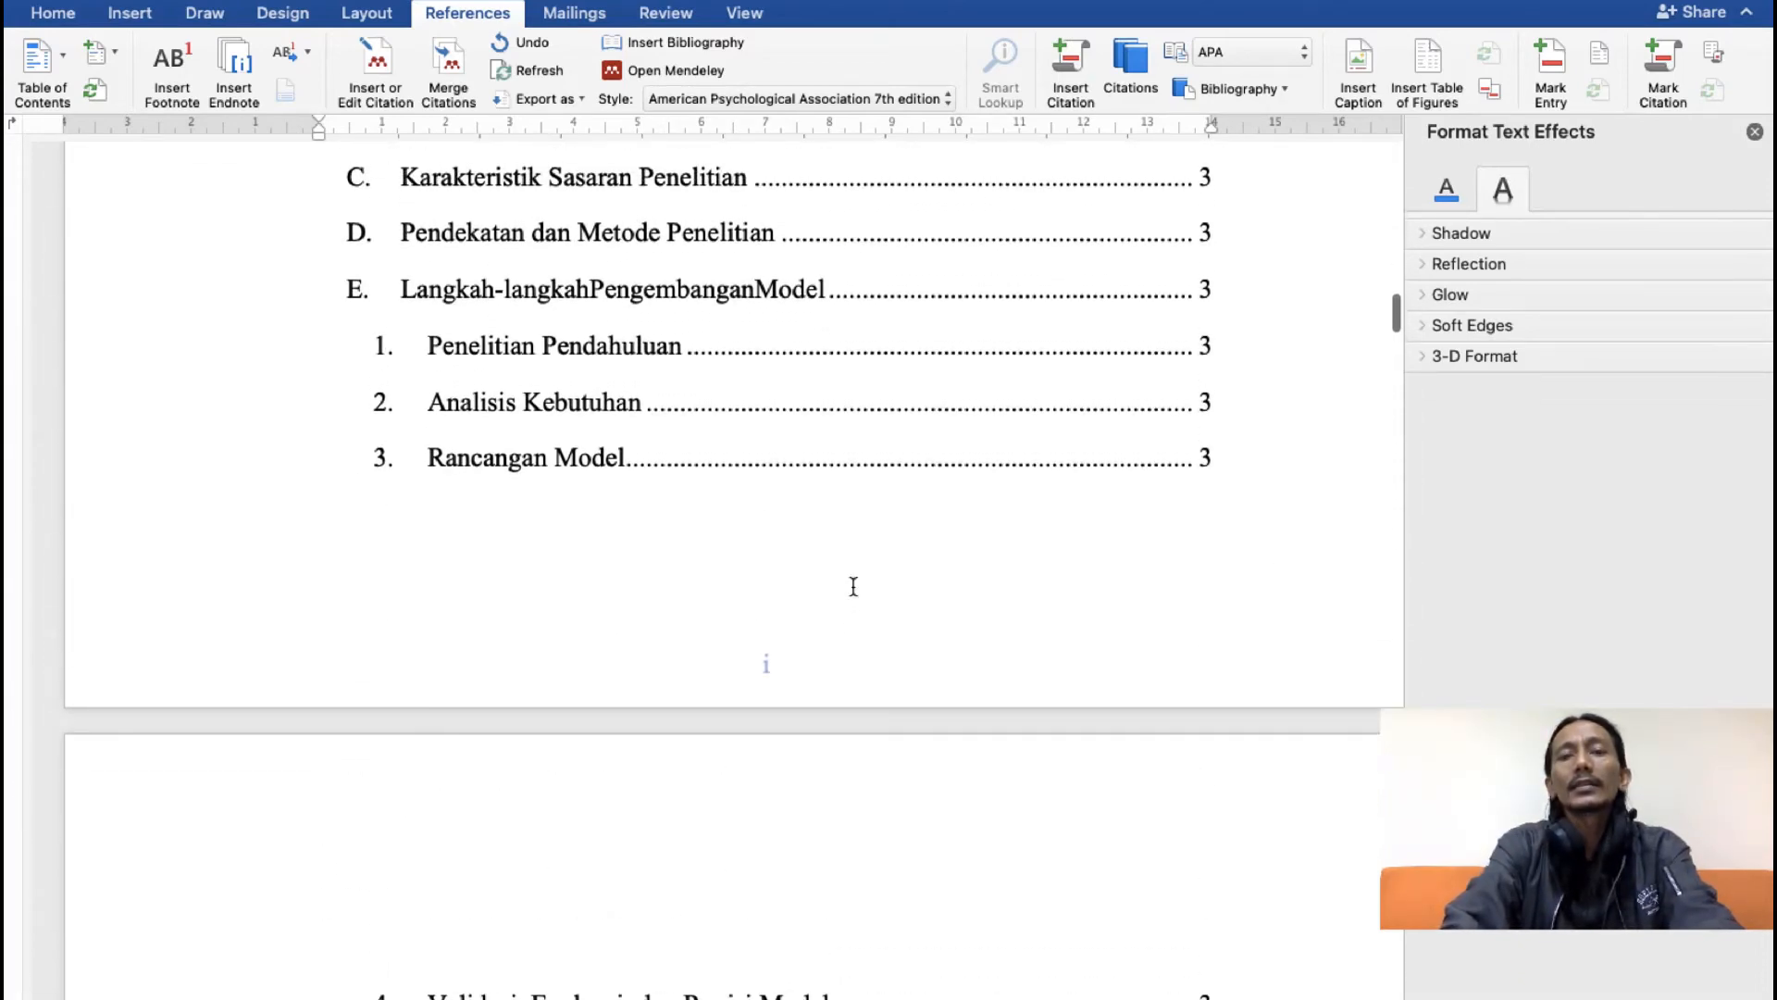
scroll(853, 586, up, 15)
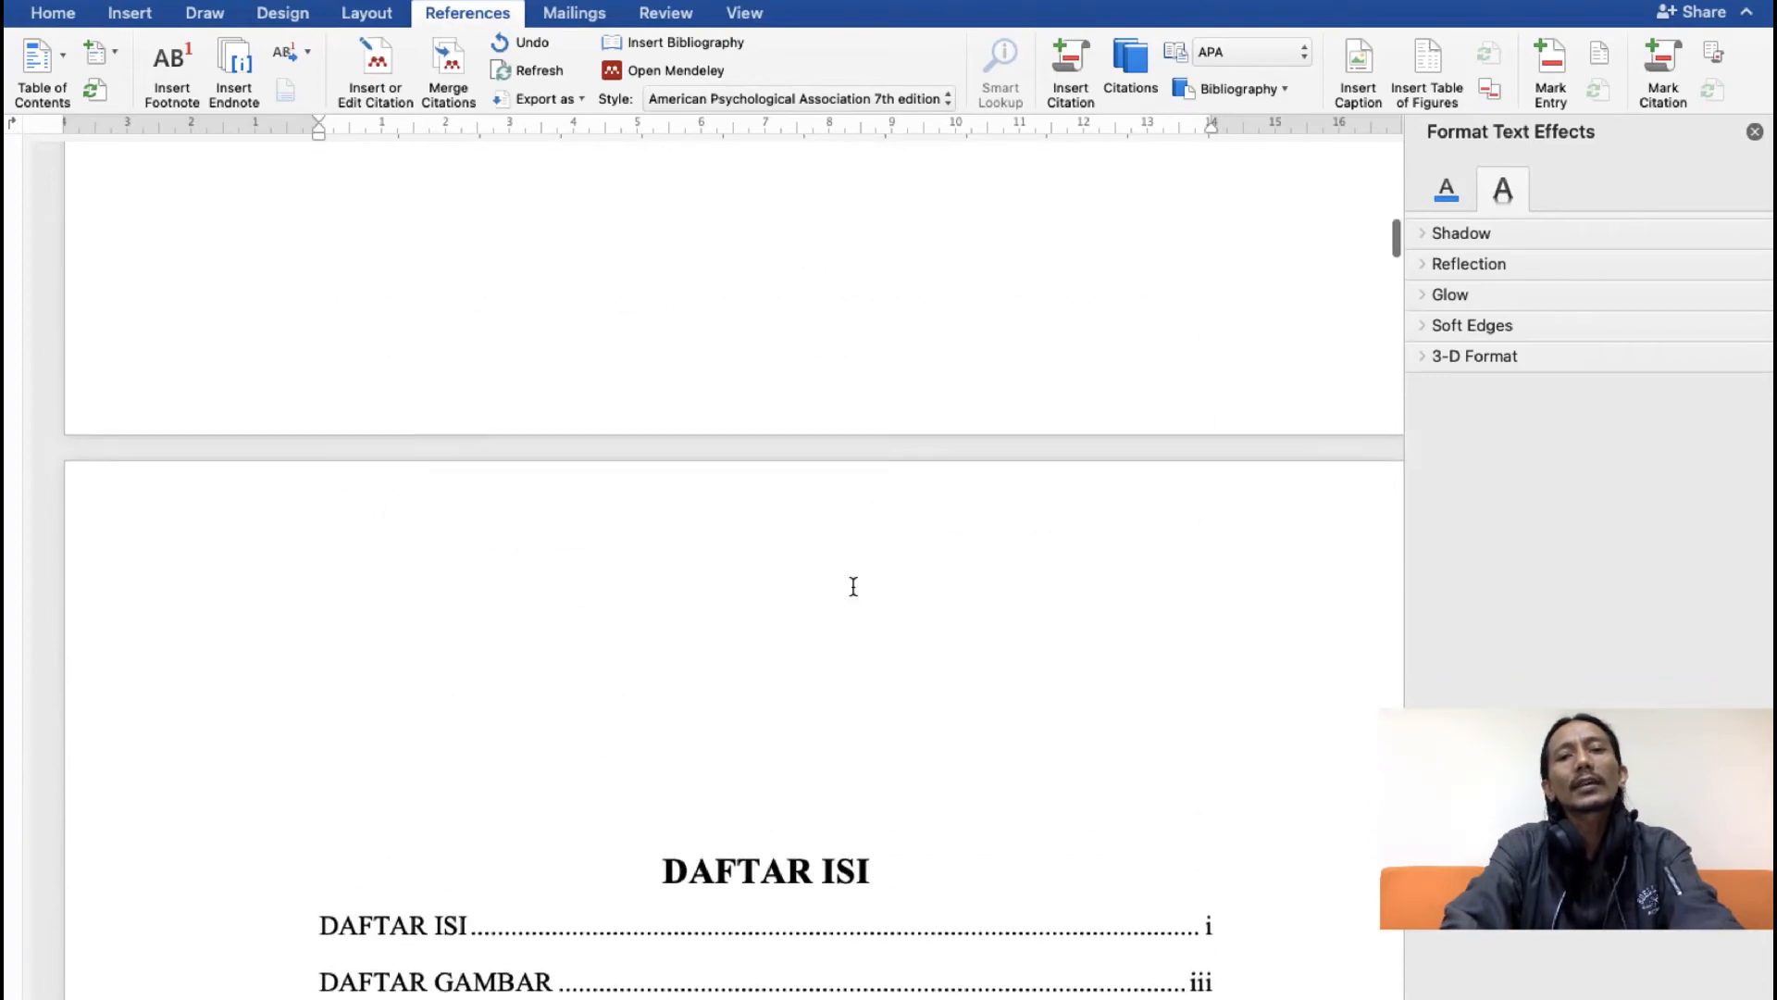
scroll(856, 594, down, 1)
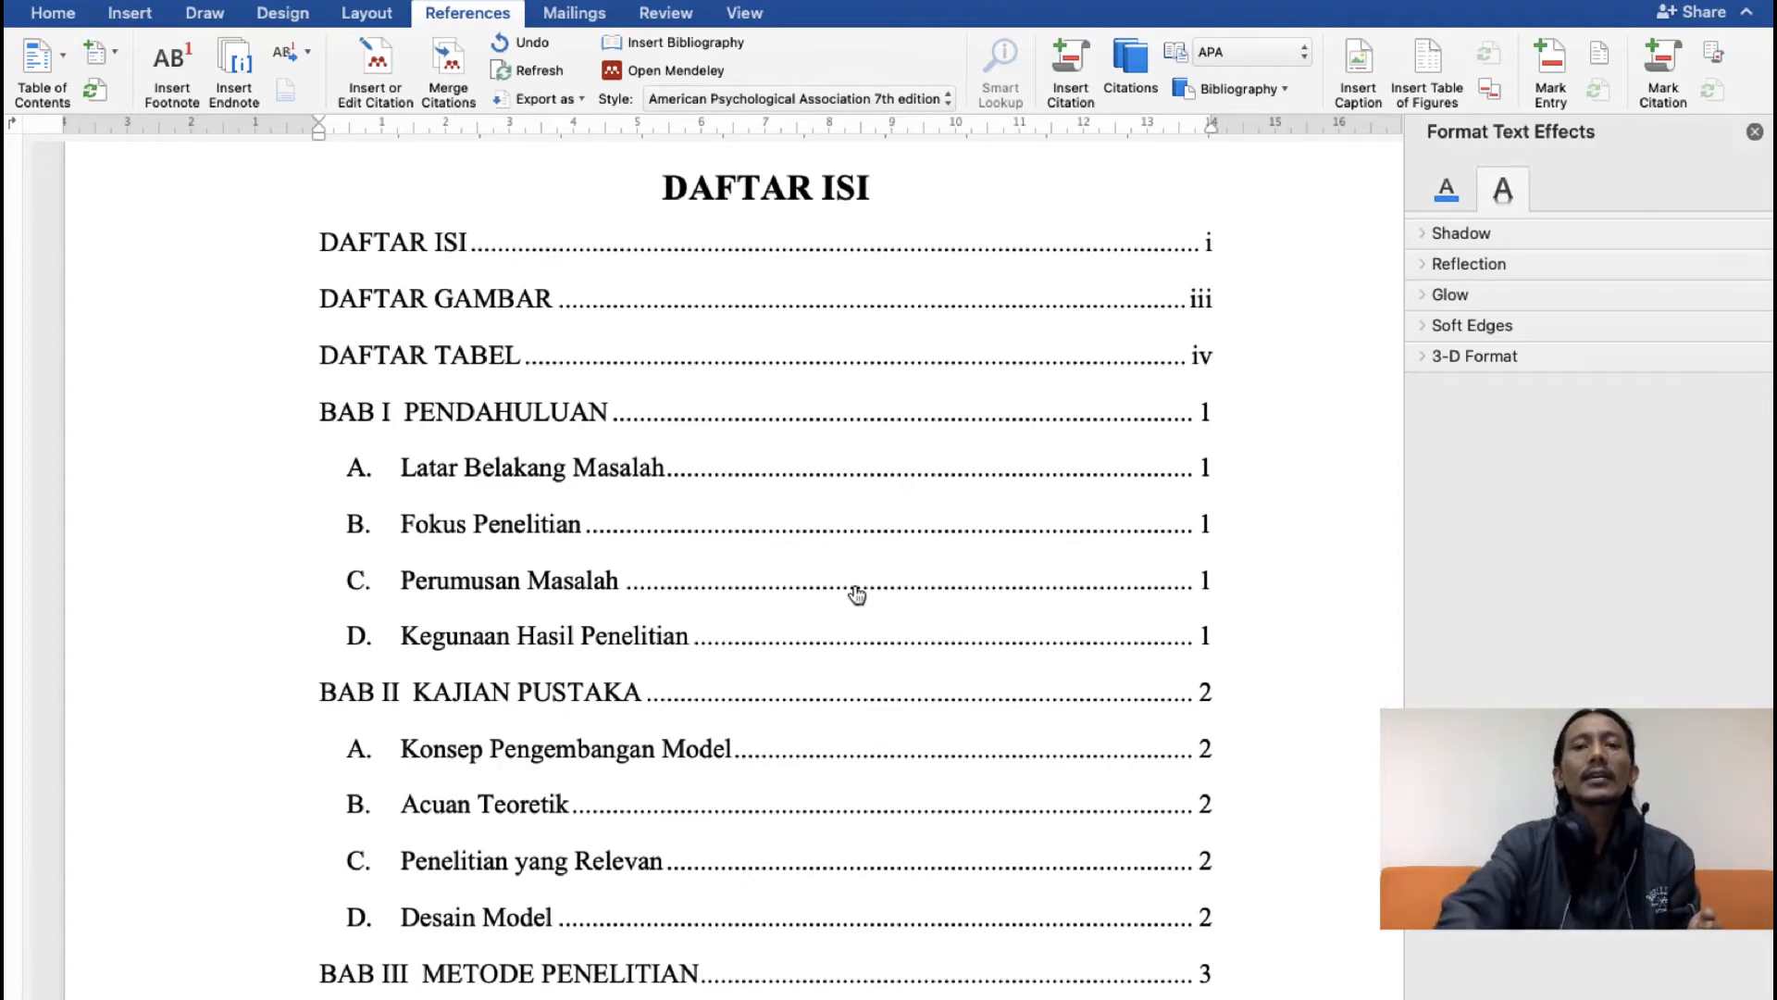
scroll(858, 594, down, 15)
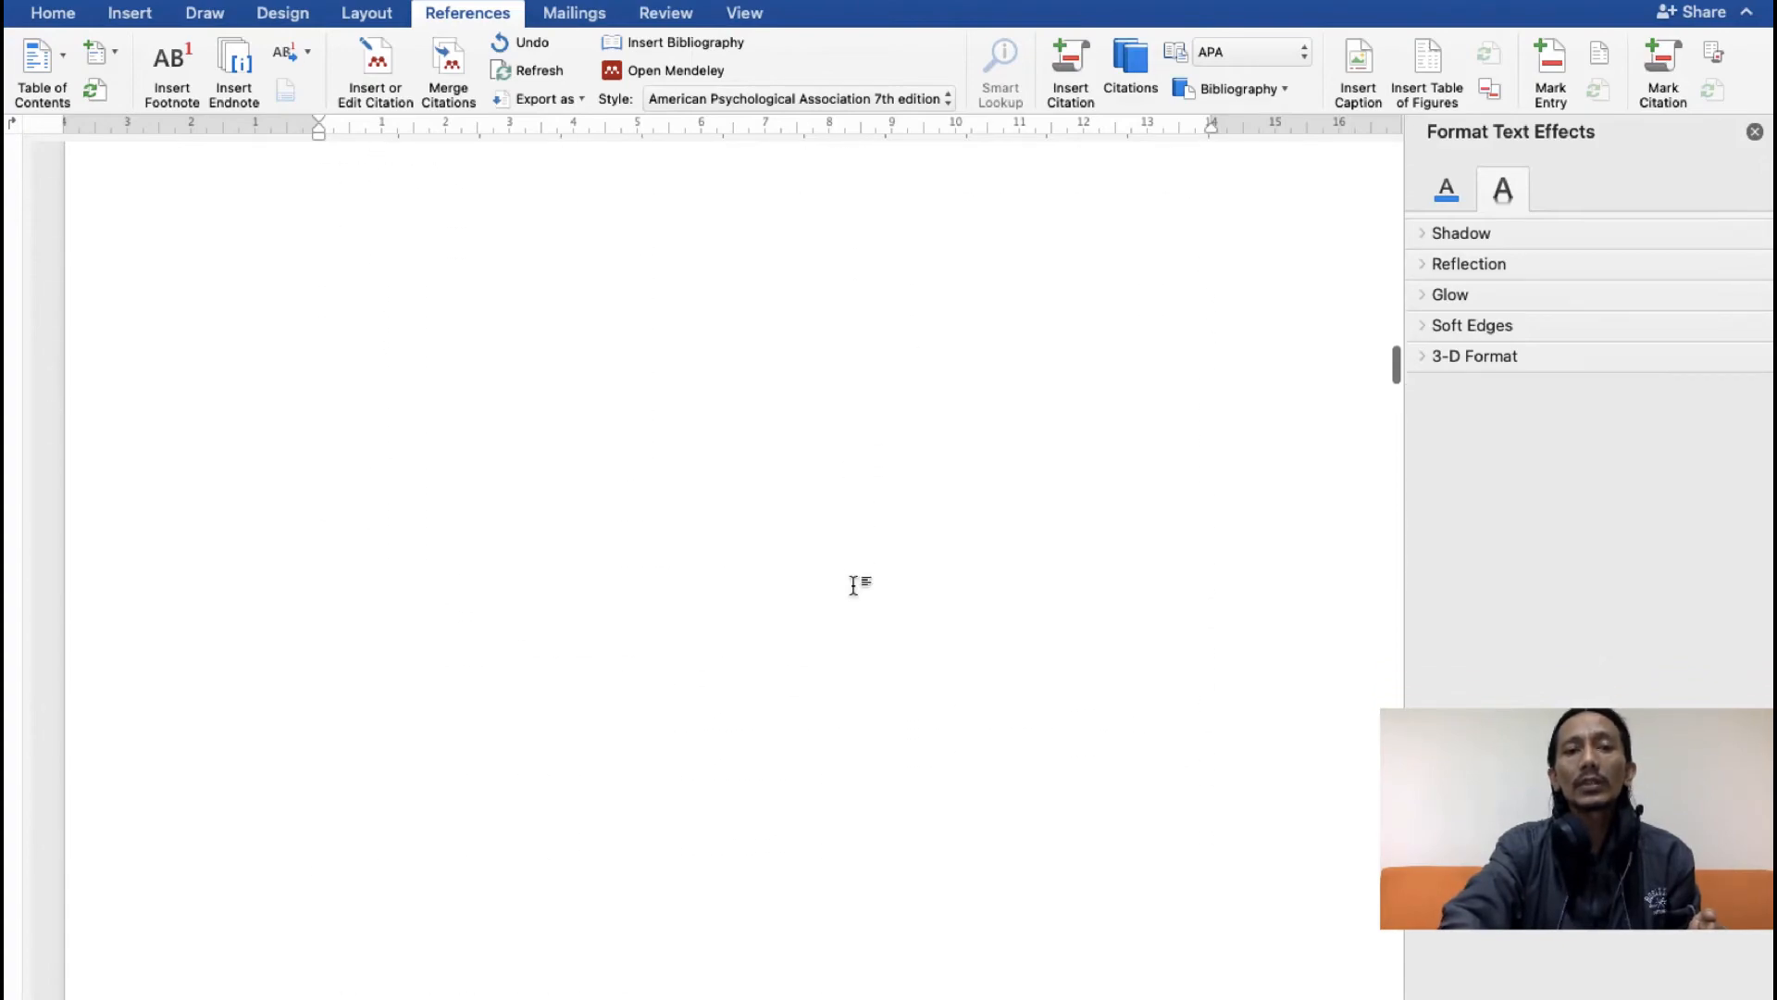
scroll(854, 585, down, 15)
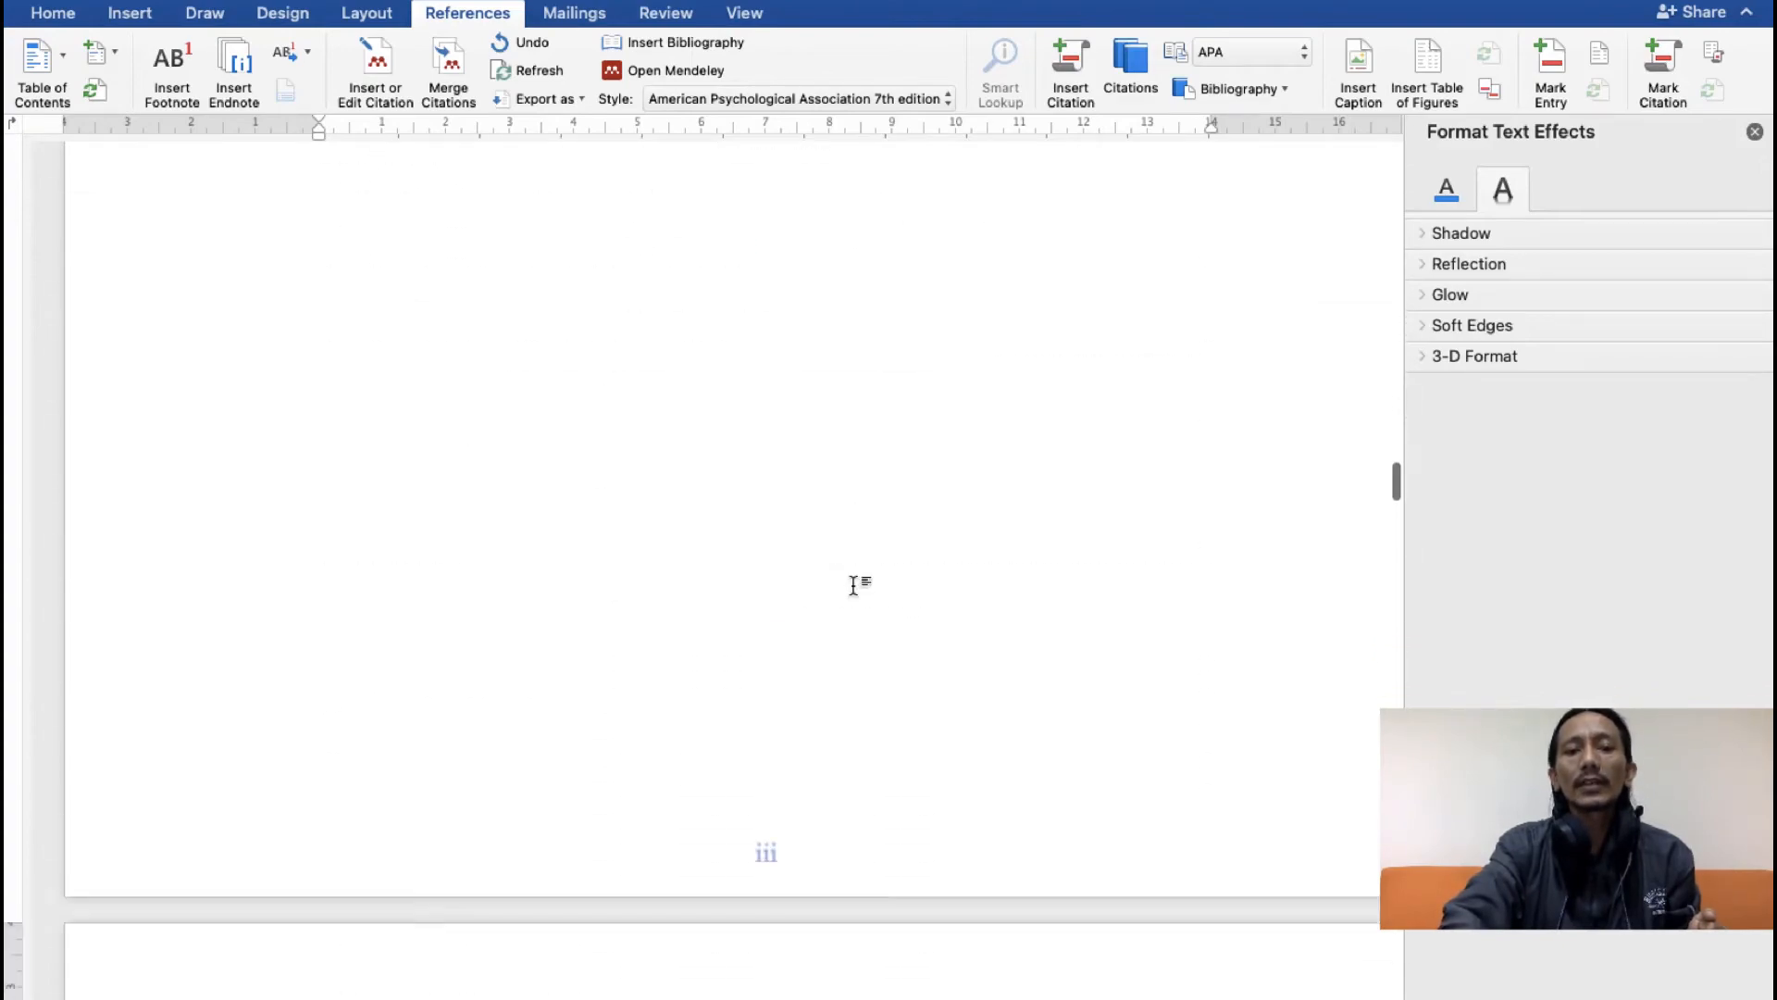
scroll(853, 585, down, 15)
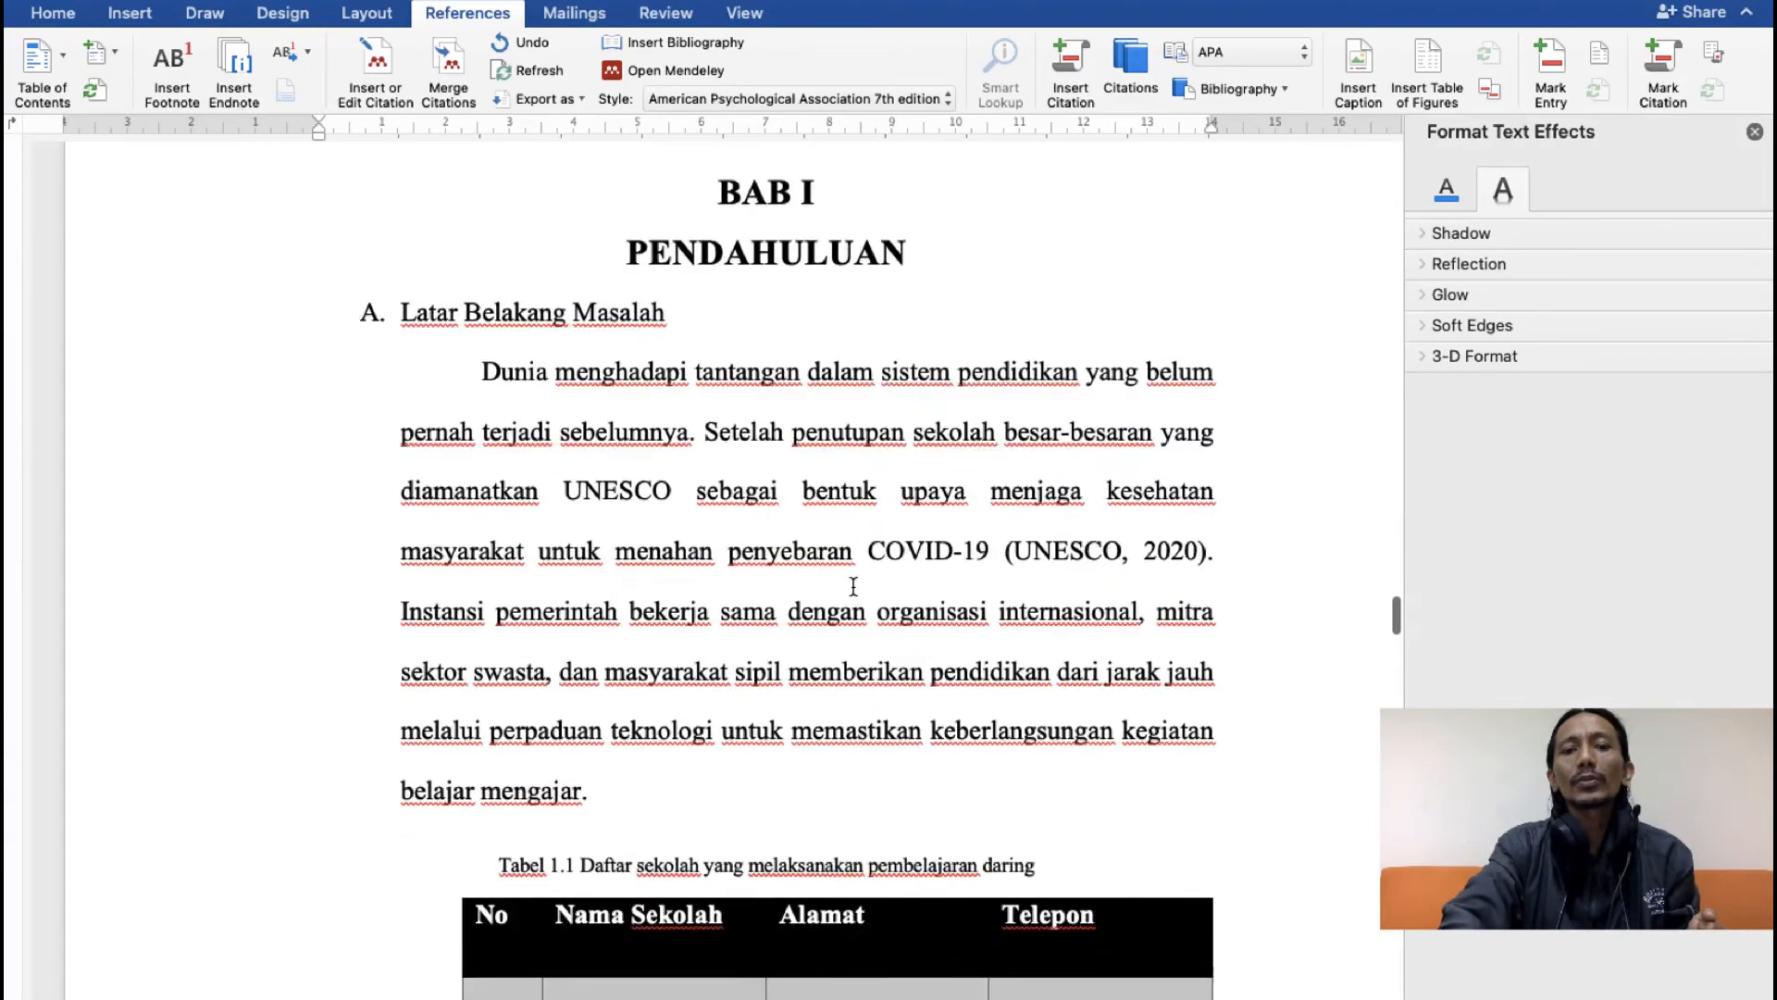
scroll(854, 585, down, 2)
scroll(853, 586, up, 1)
scroll(854, 585, down, 3)
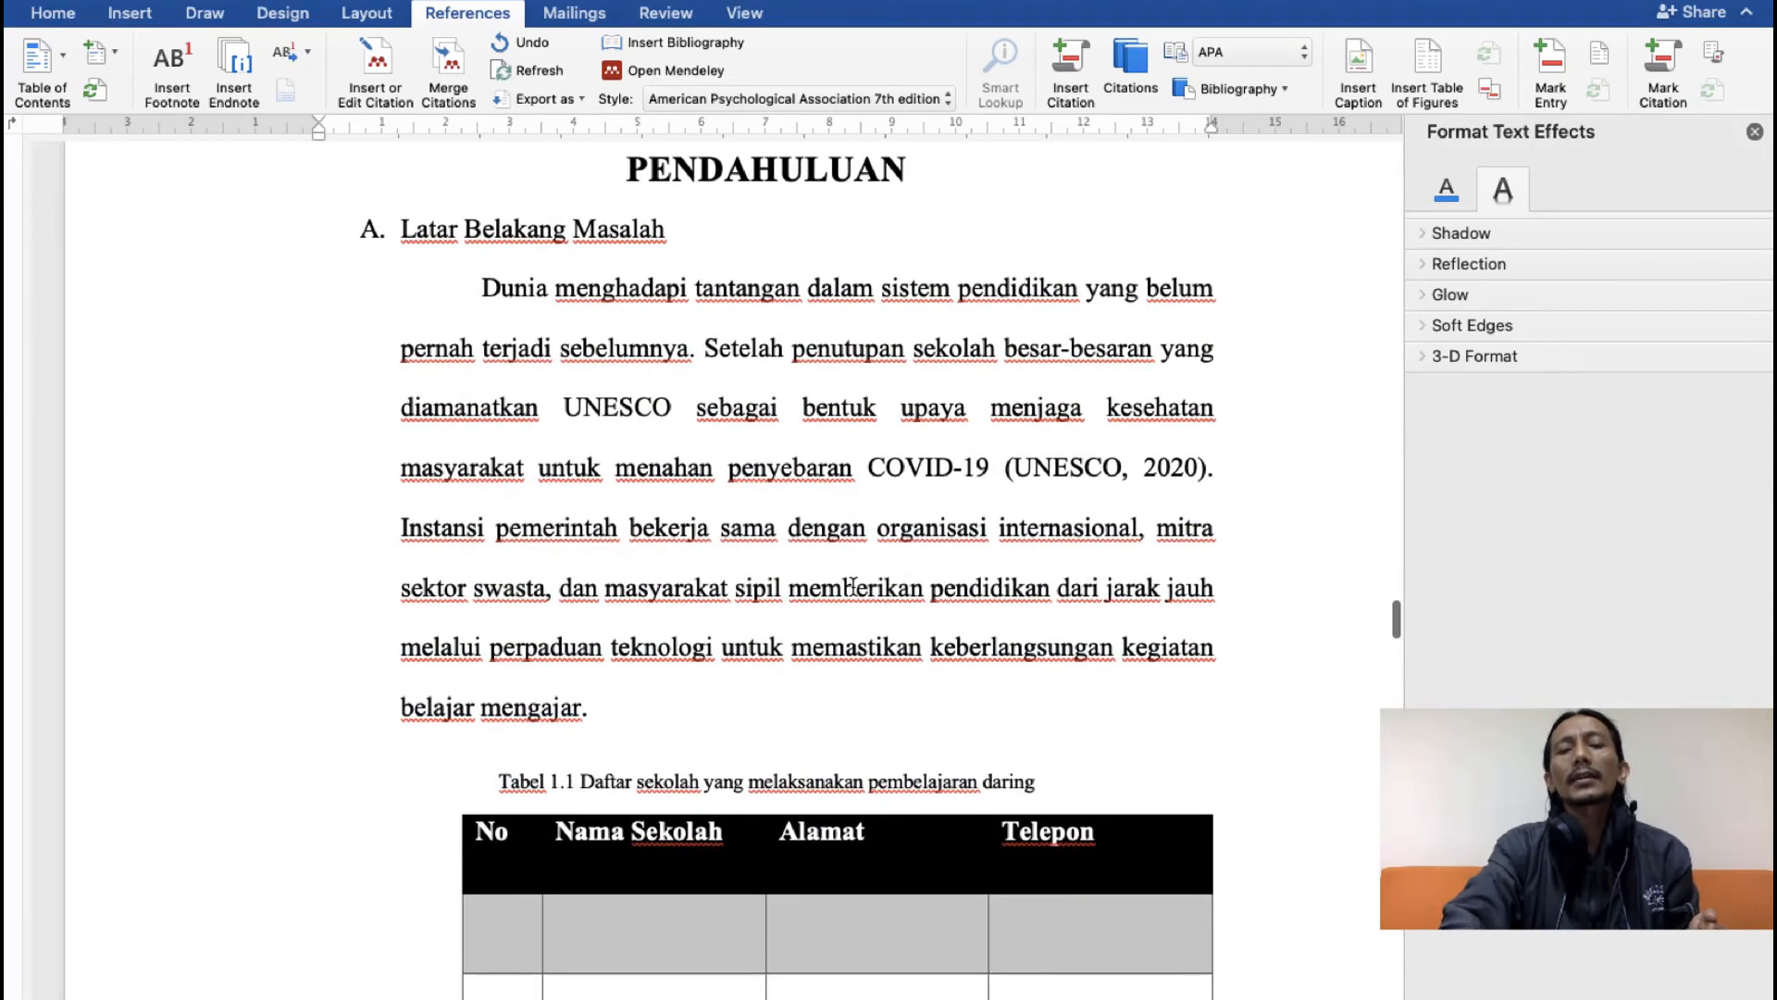
scroll(831, 690, down, 20)
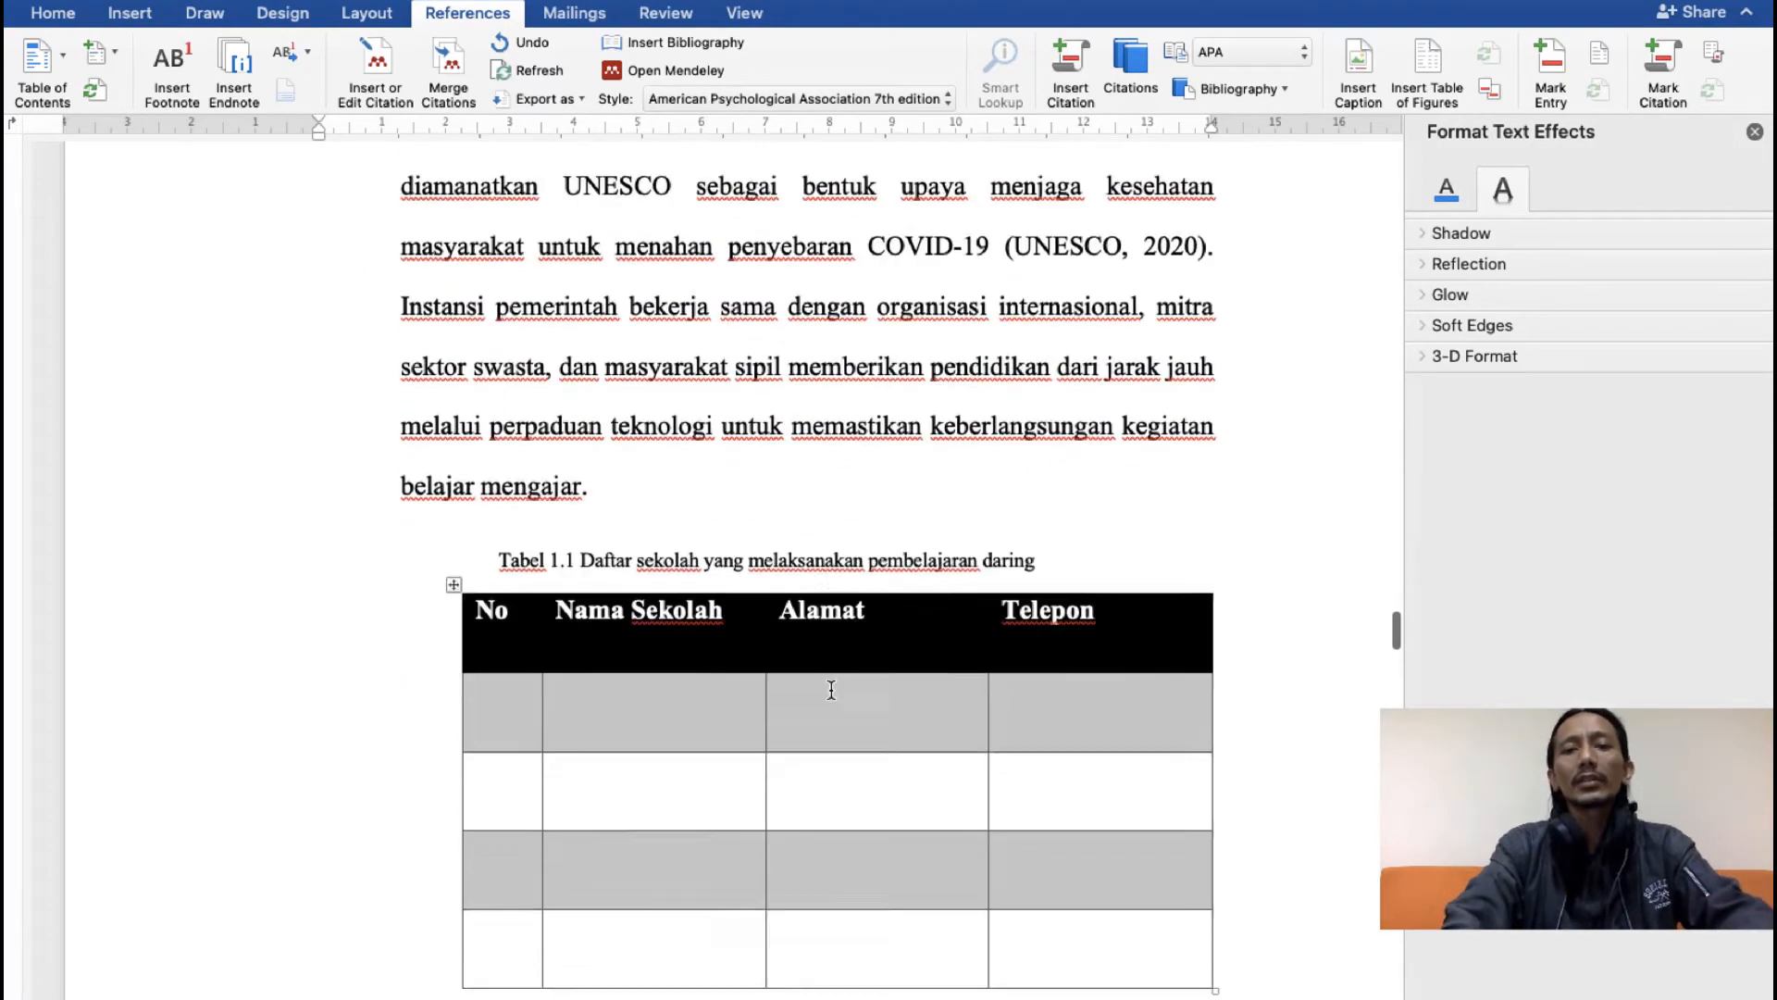
scroll(831, 690, up, 20)
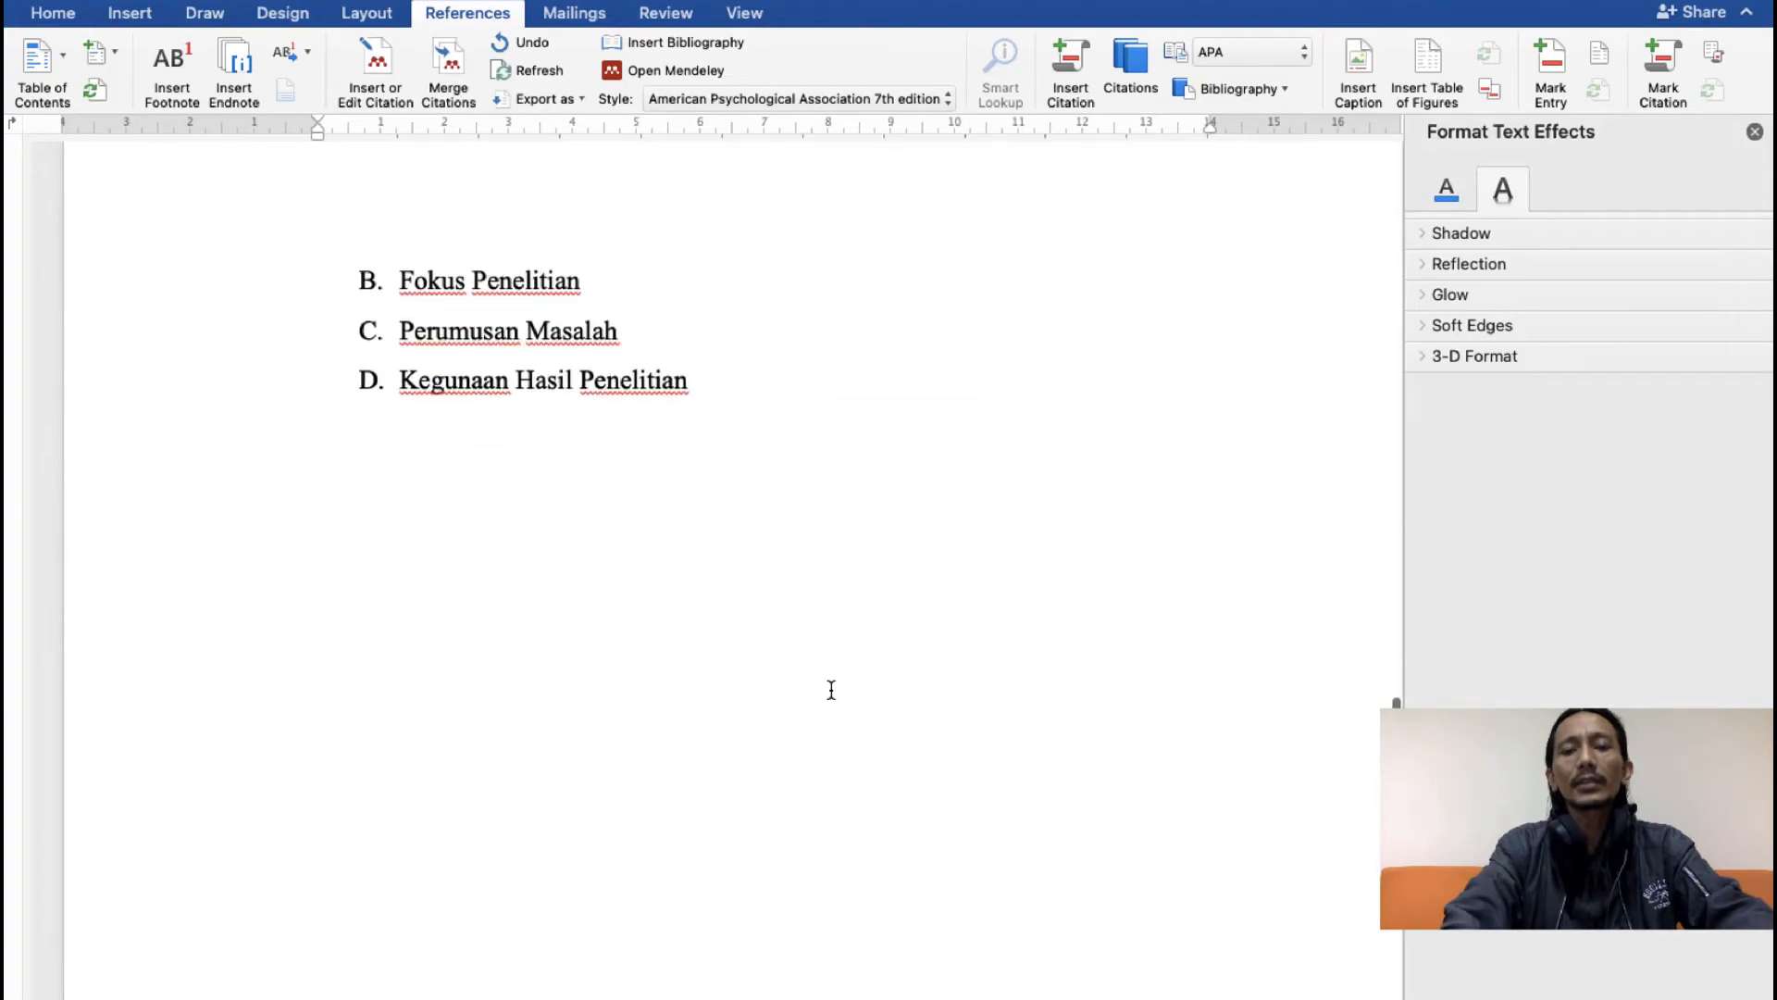
scroll(831, 690, up, 20)
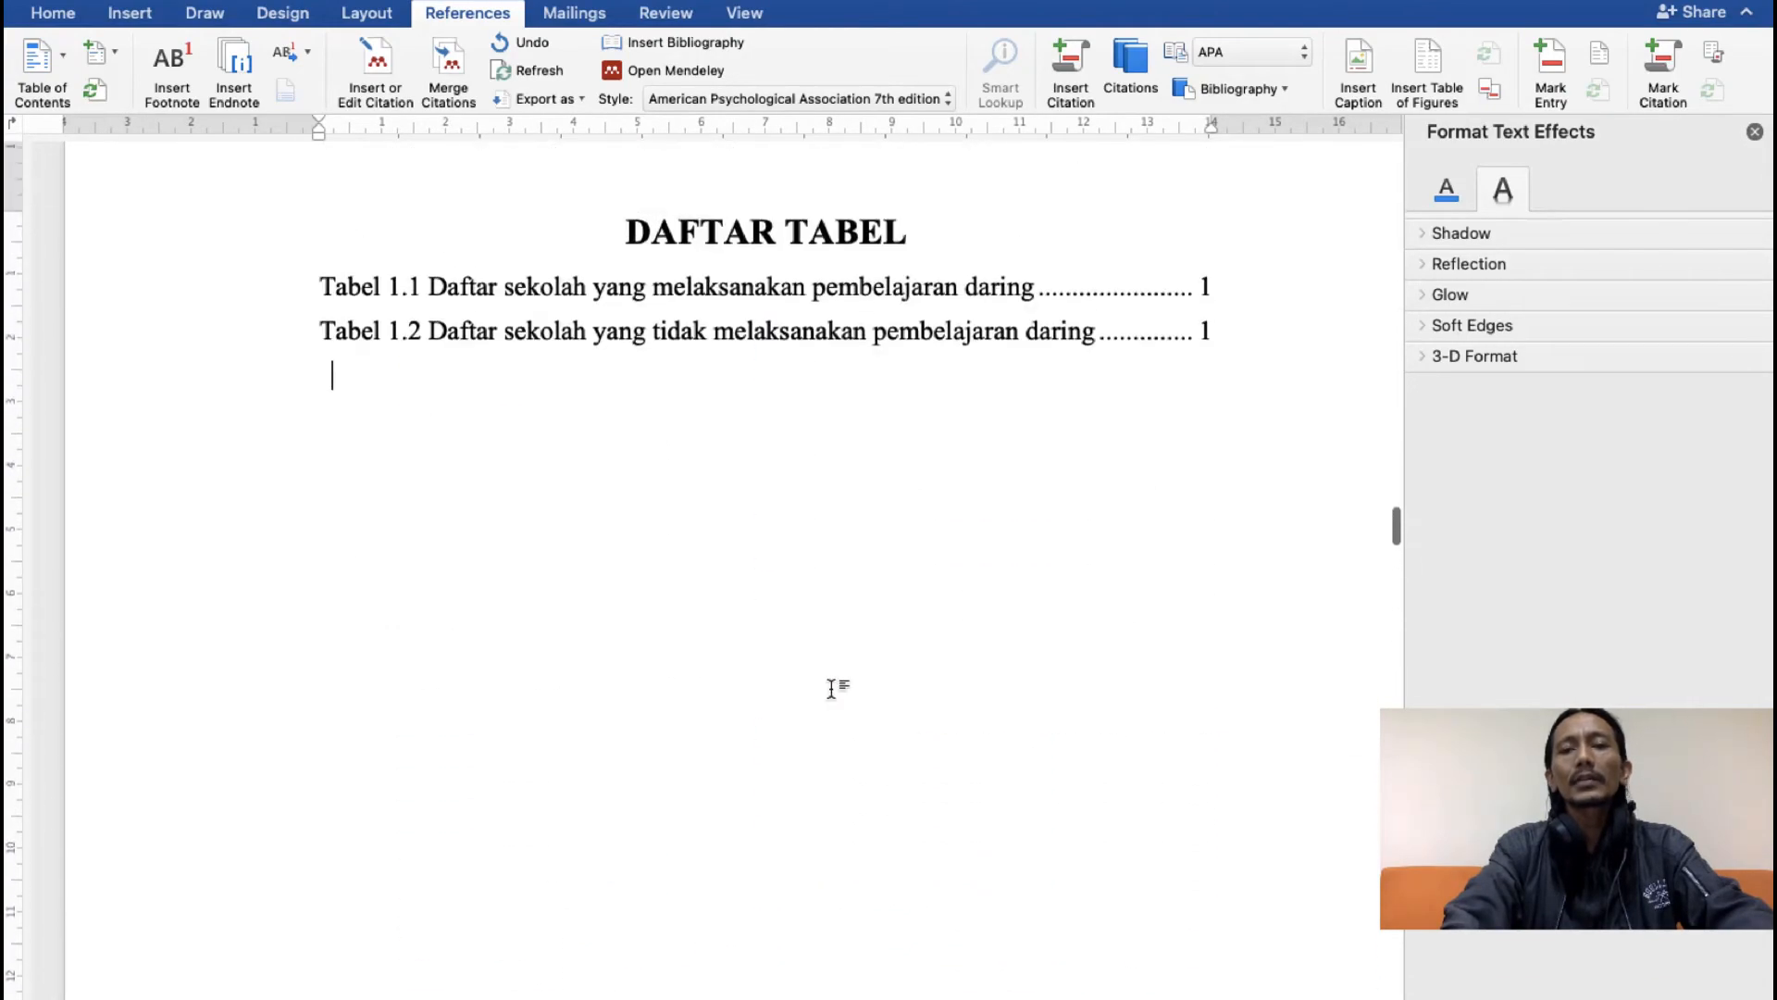
scroll(831, 690, up, 10)
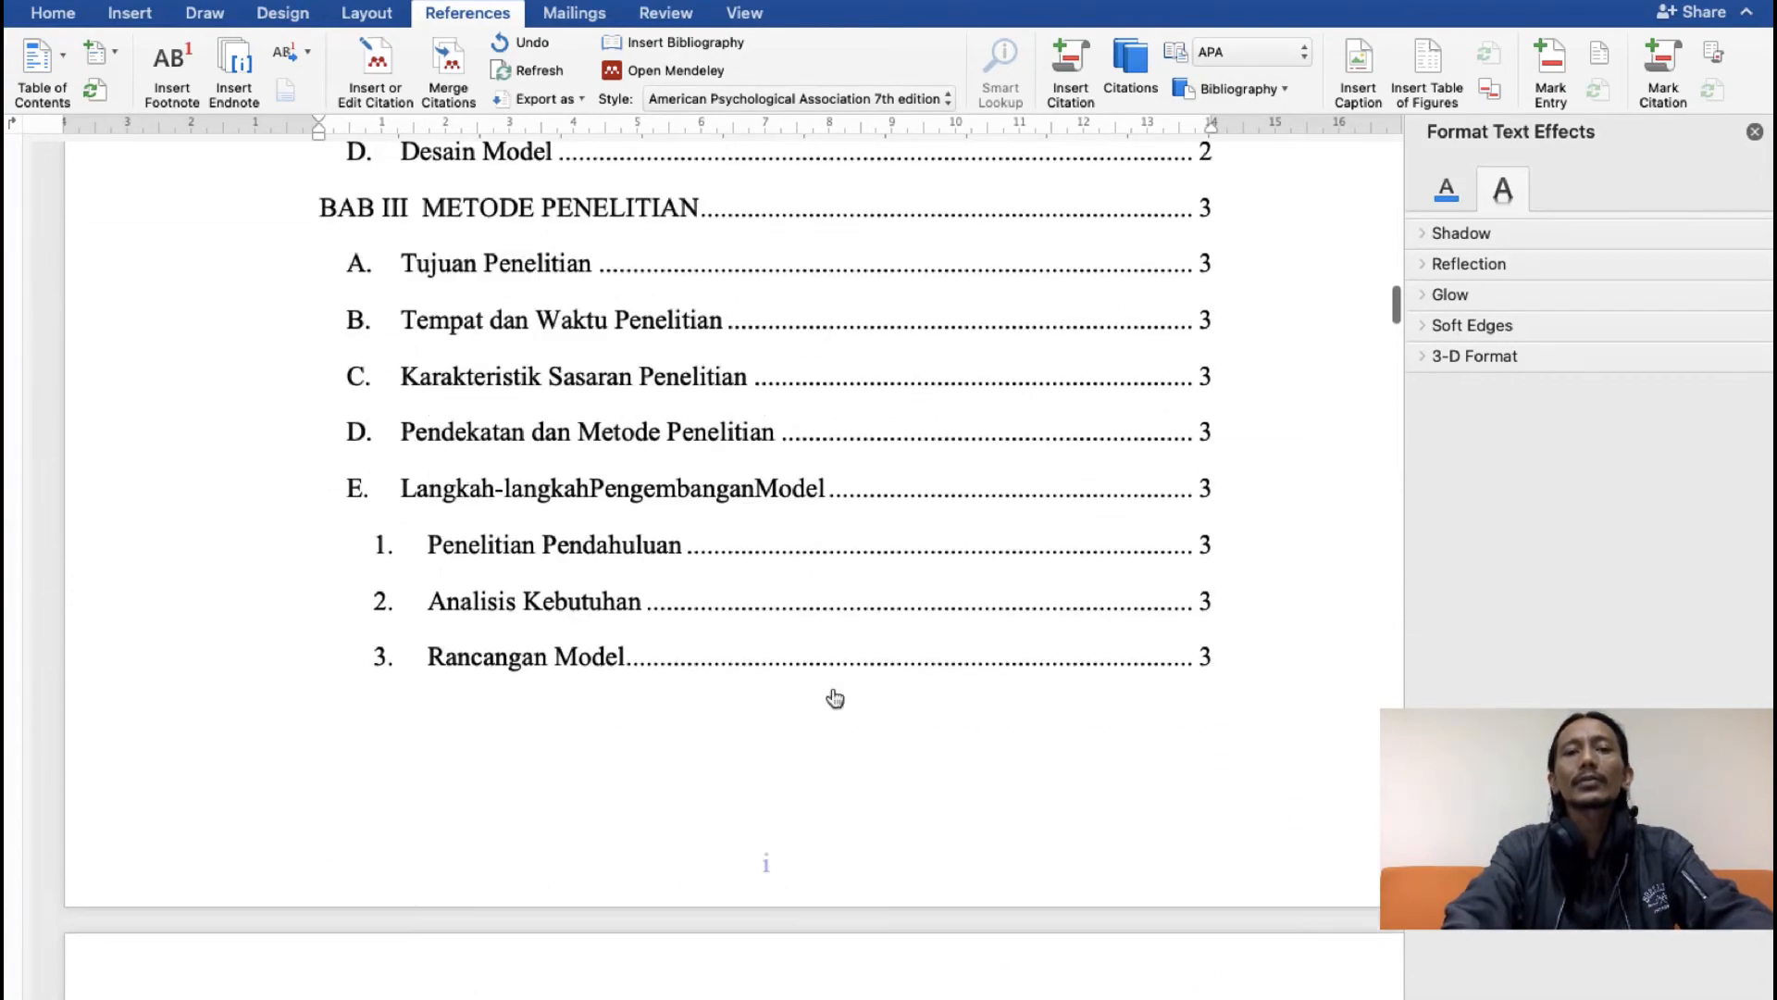
Step: Update the entire DAFTAR ISI table of contents, including its entries and page numbers
scroll(833, 692, down, 5)
scroll(833, 698, down, 1)
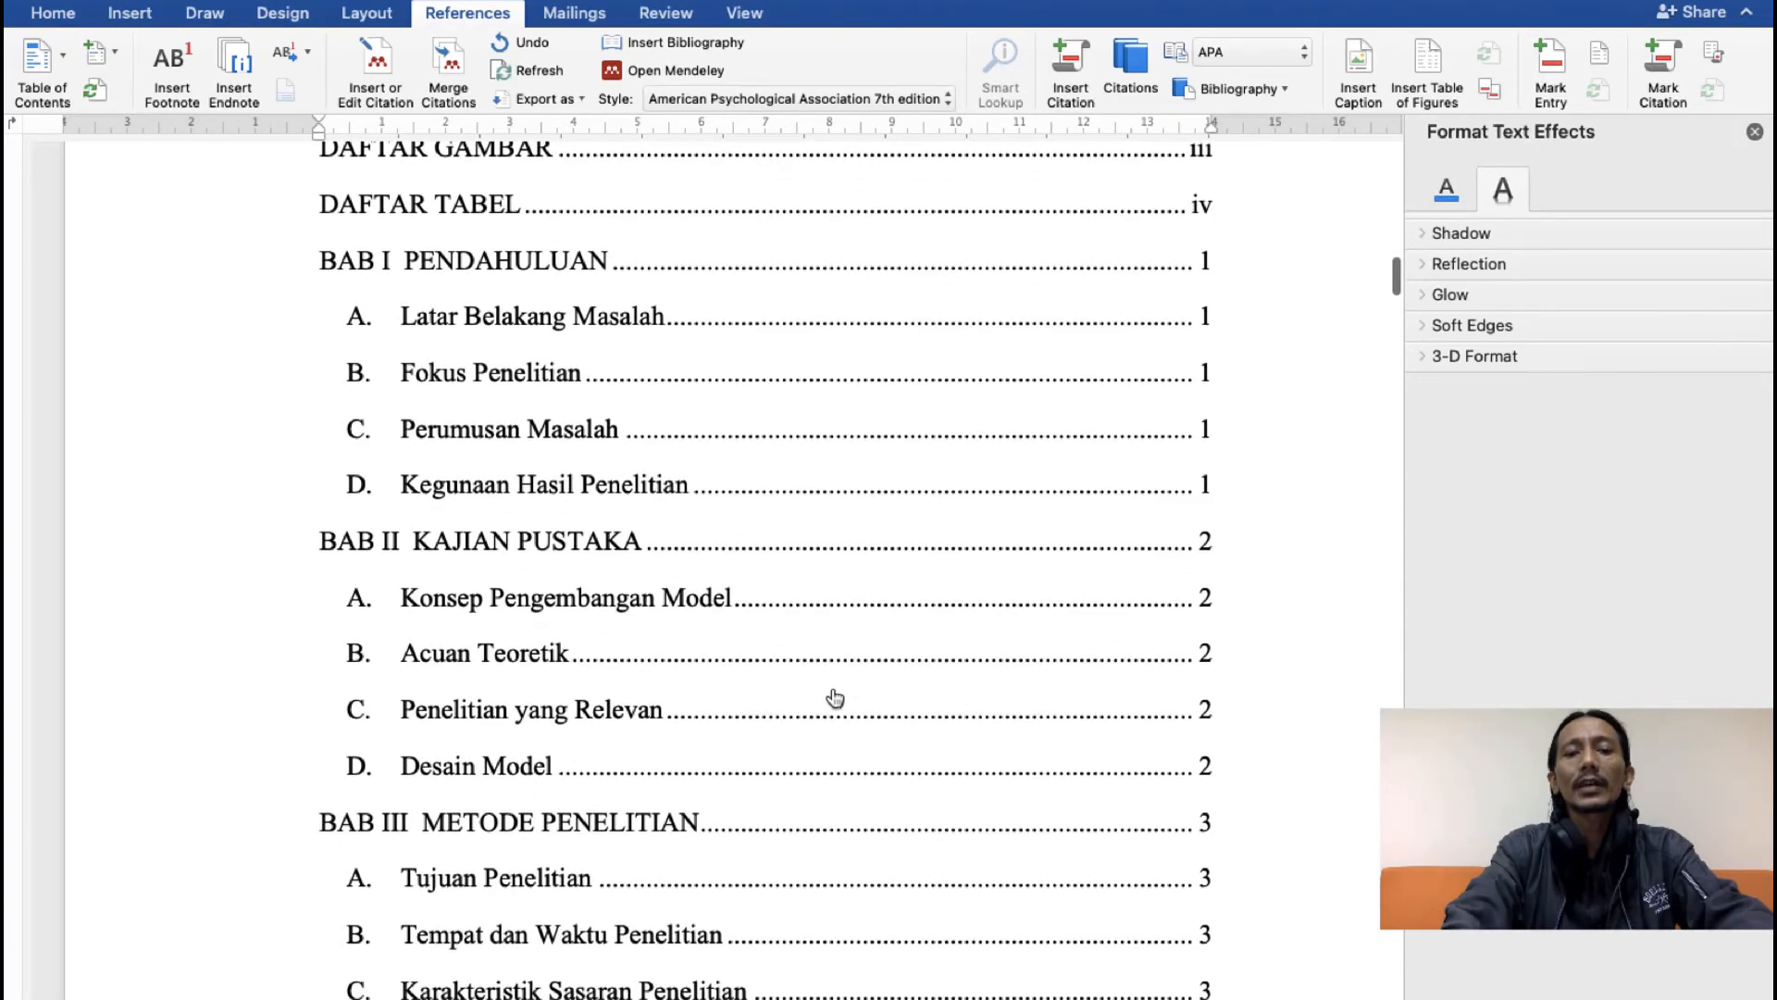
right_click(813, 543)
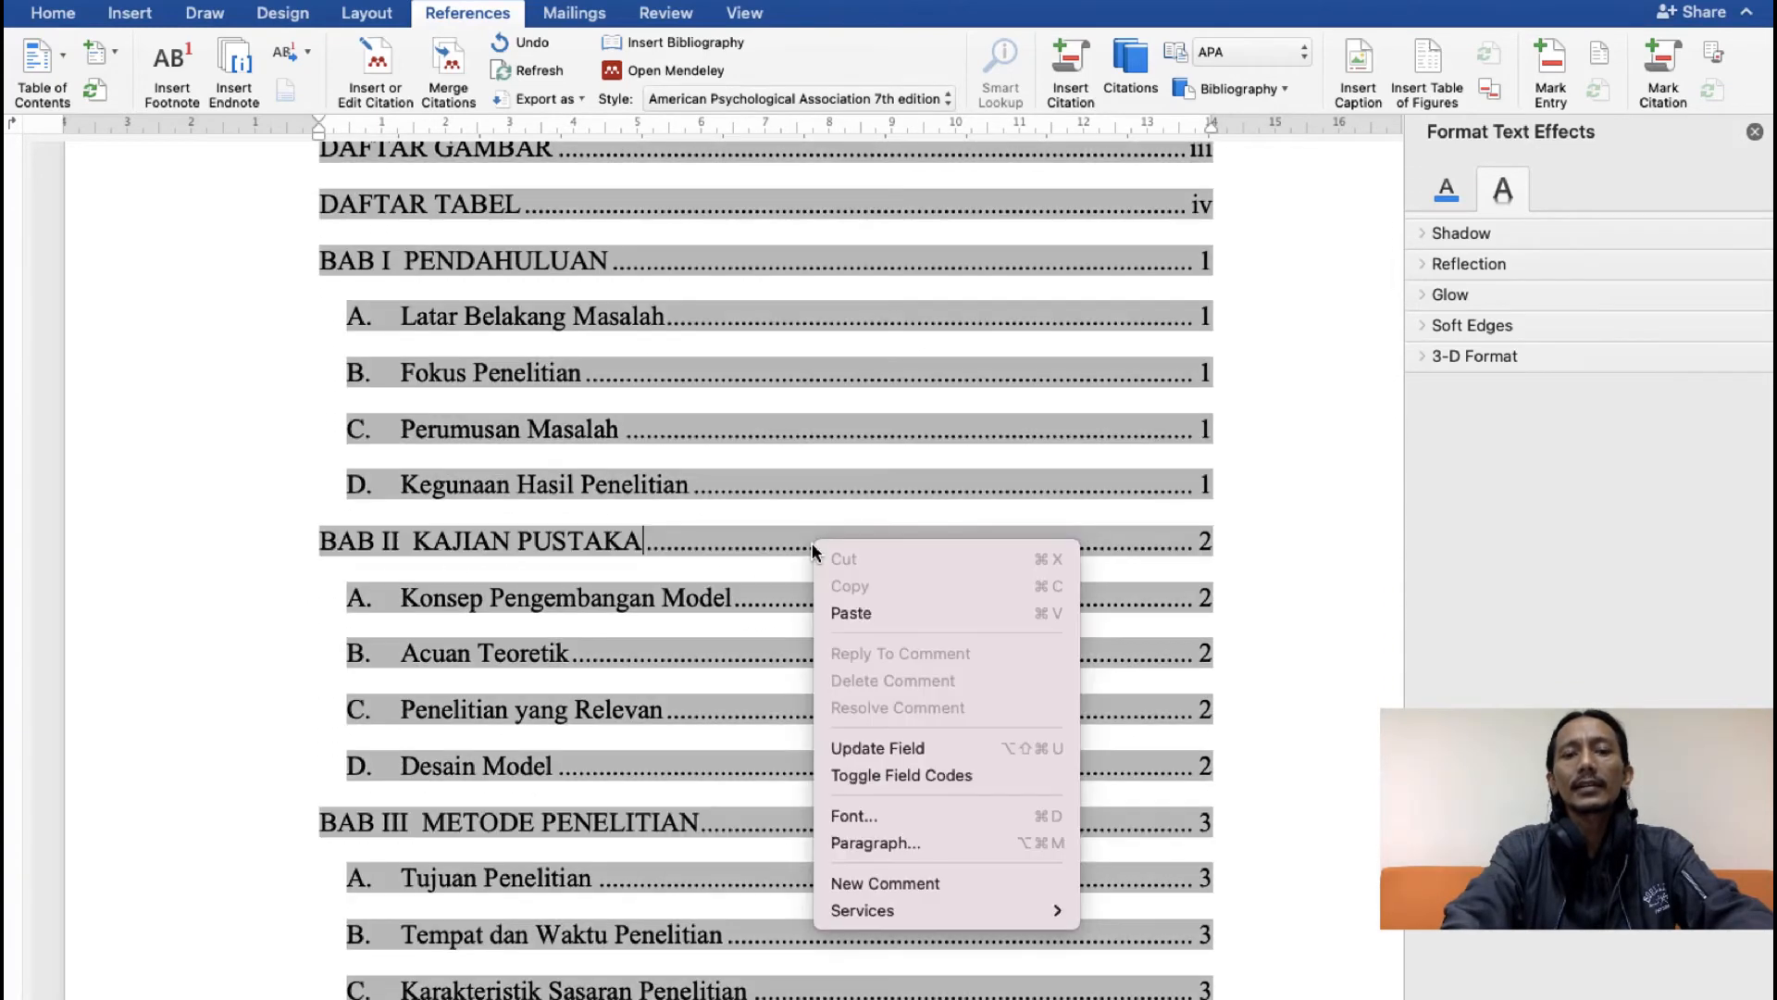
click(897, 748)
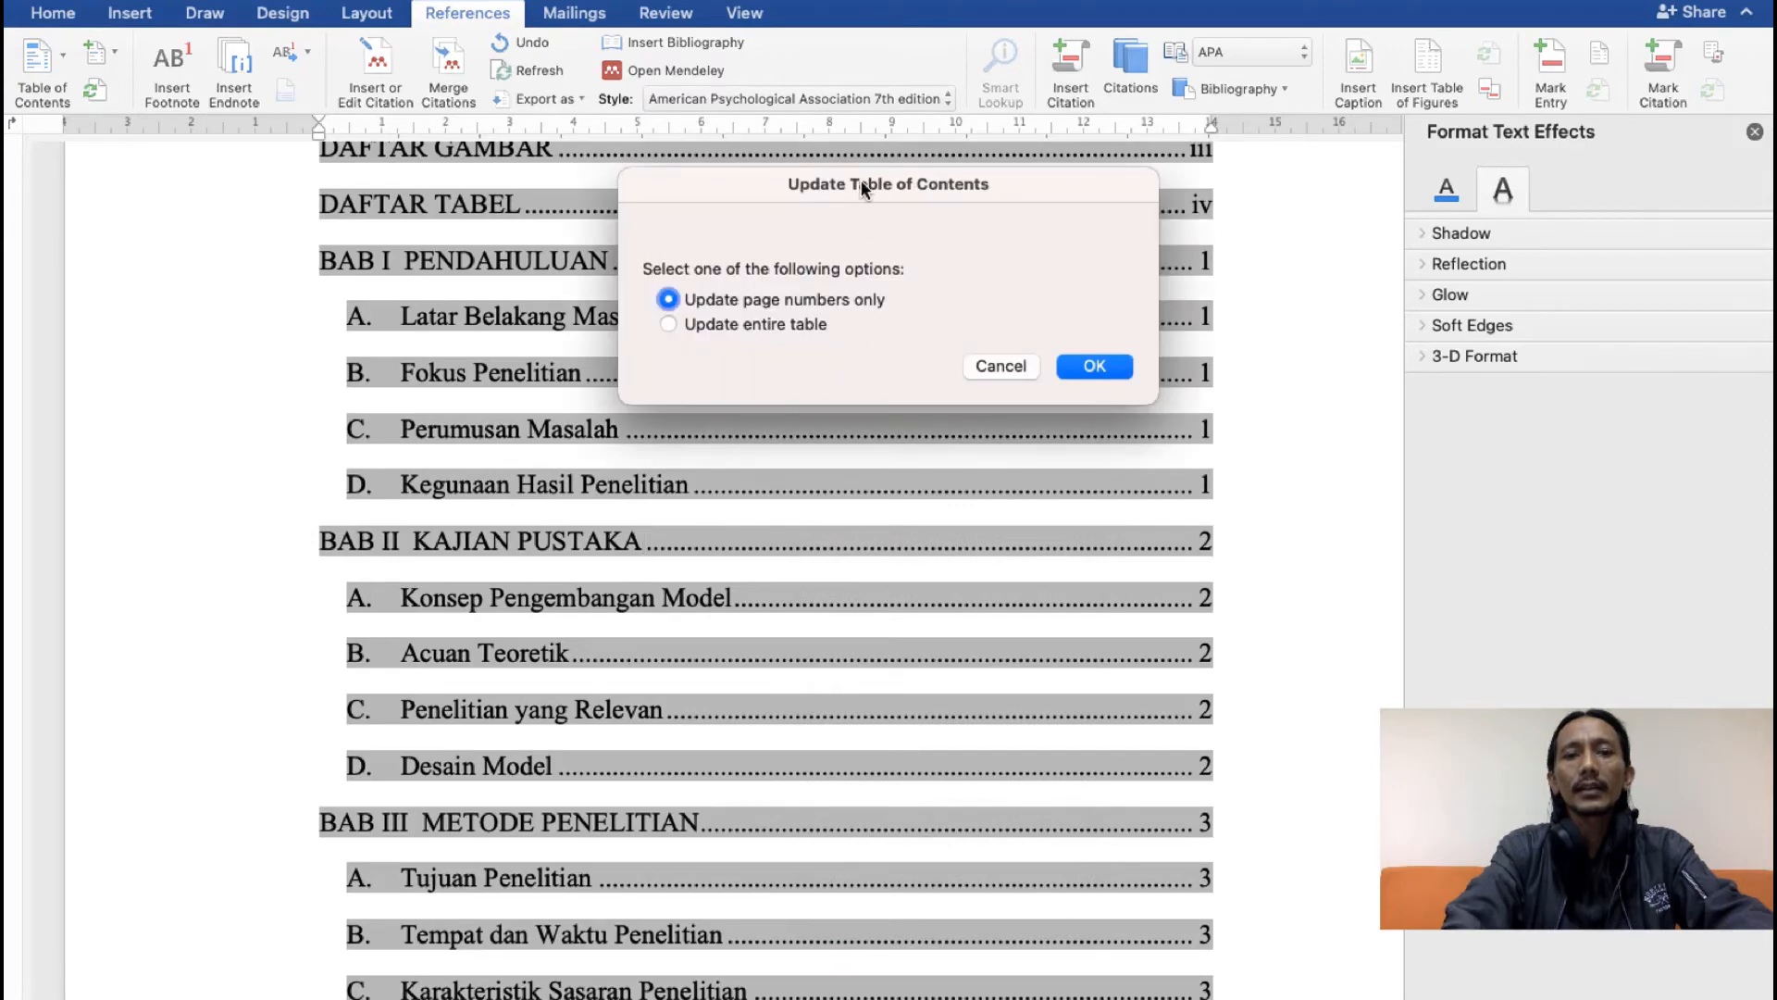
drag(861, 188, 919, 543)
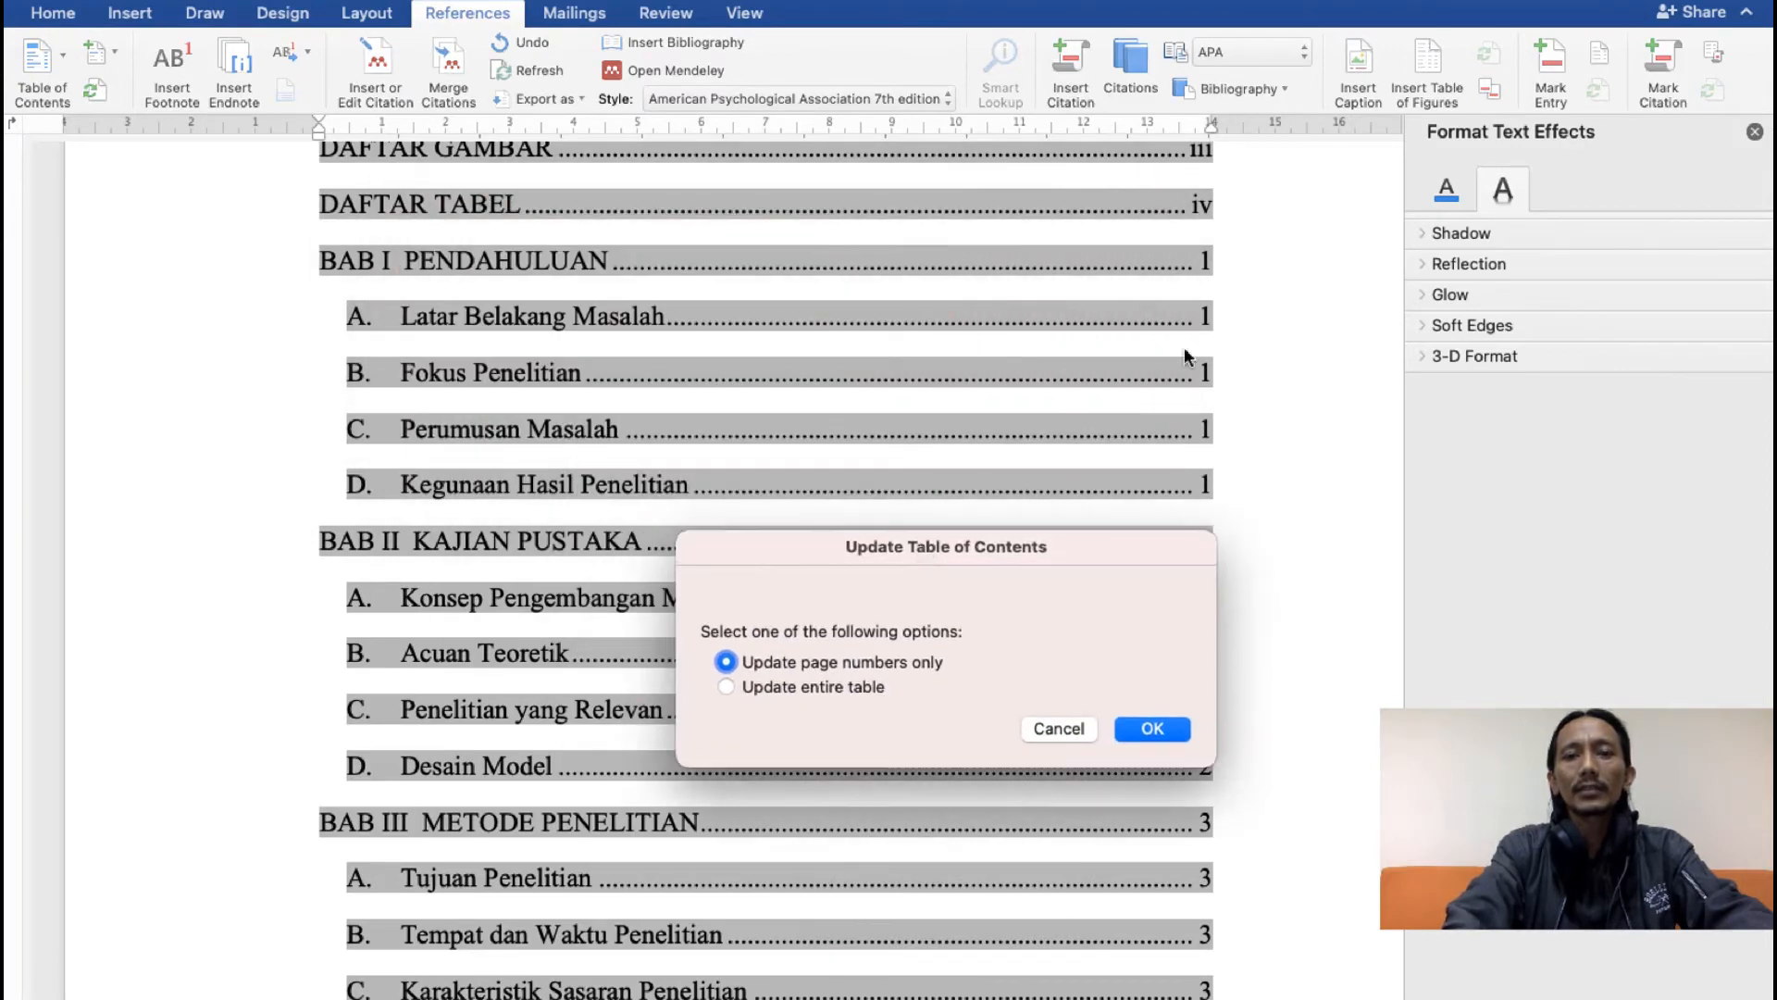
click(869, 690)
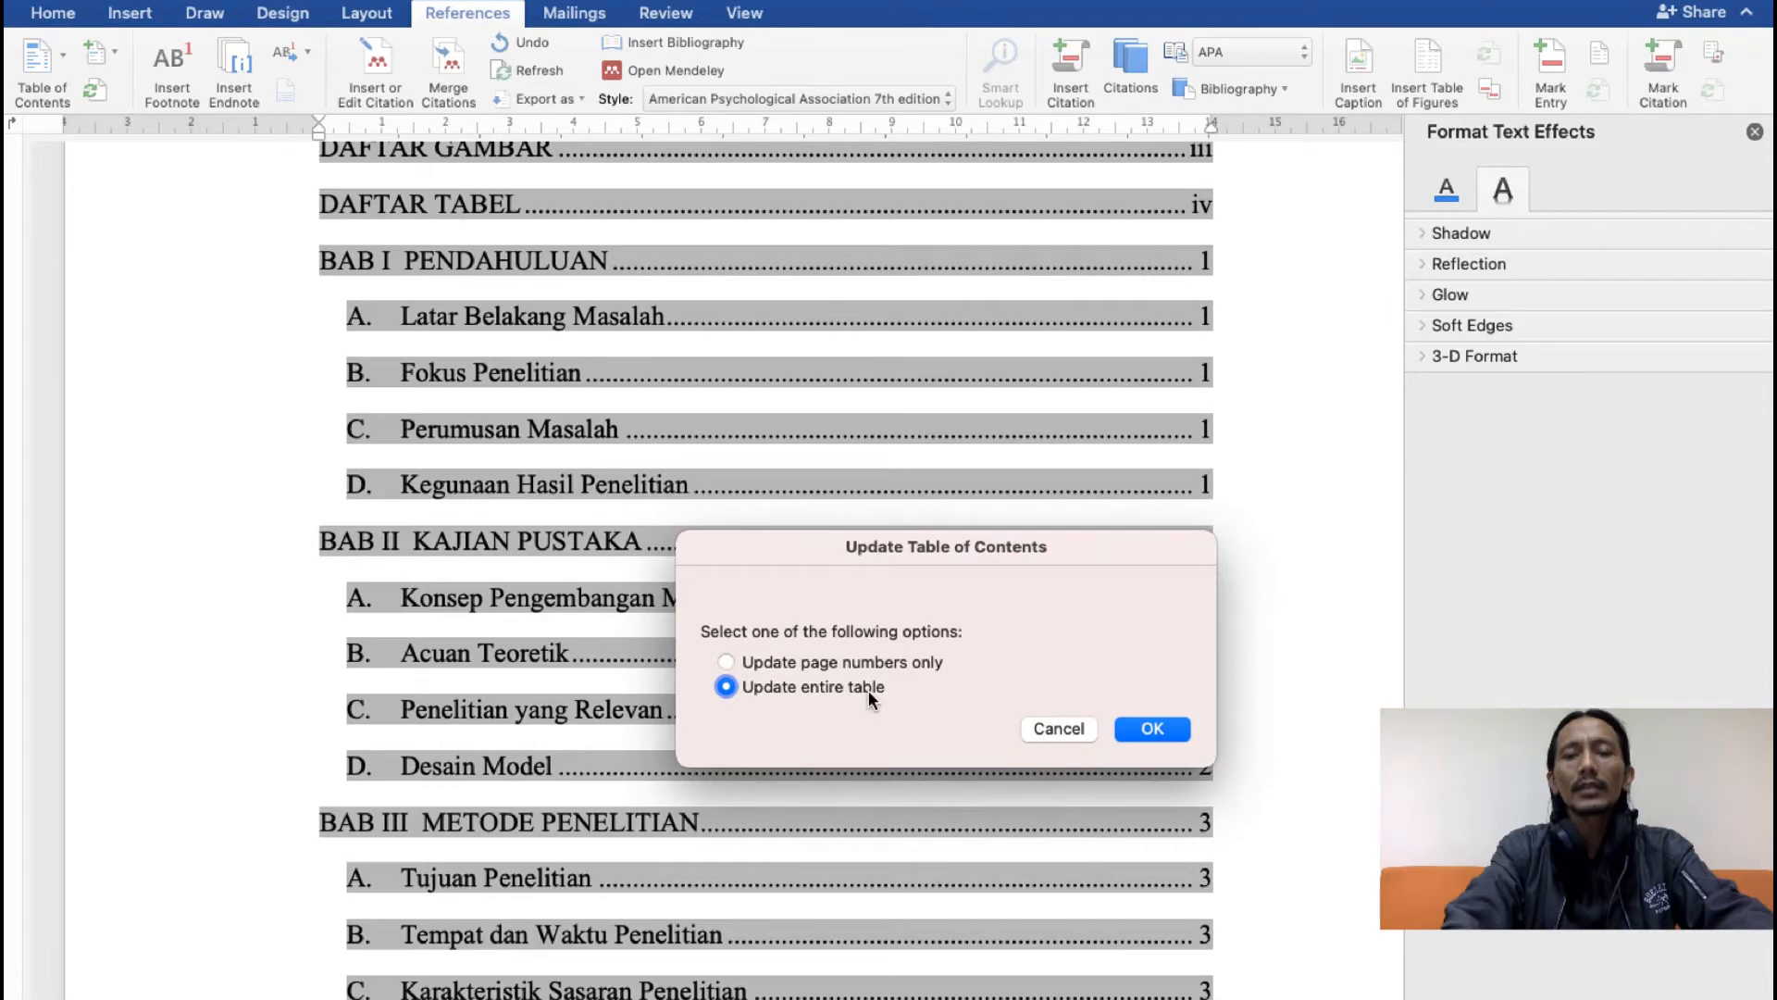
click(1144, 729)
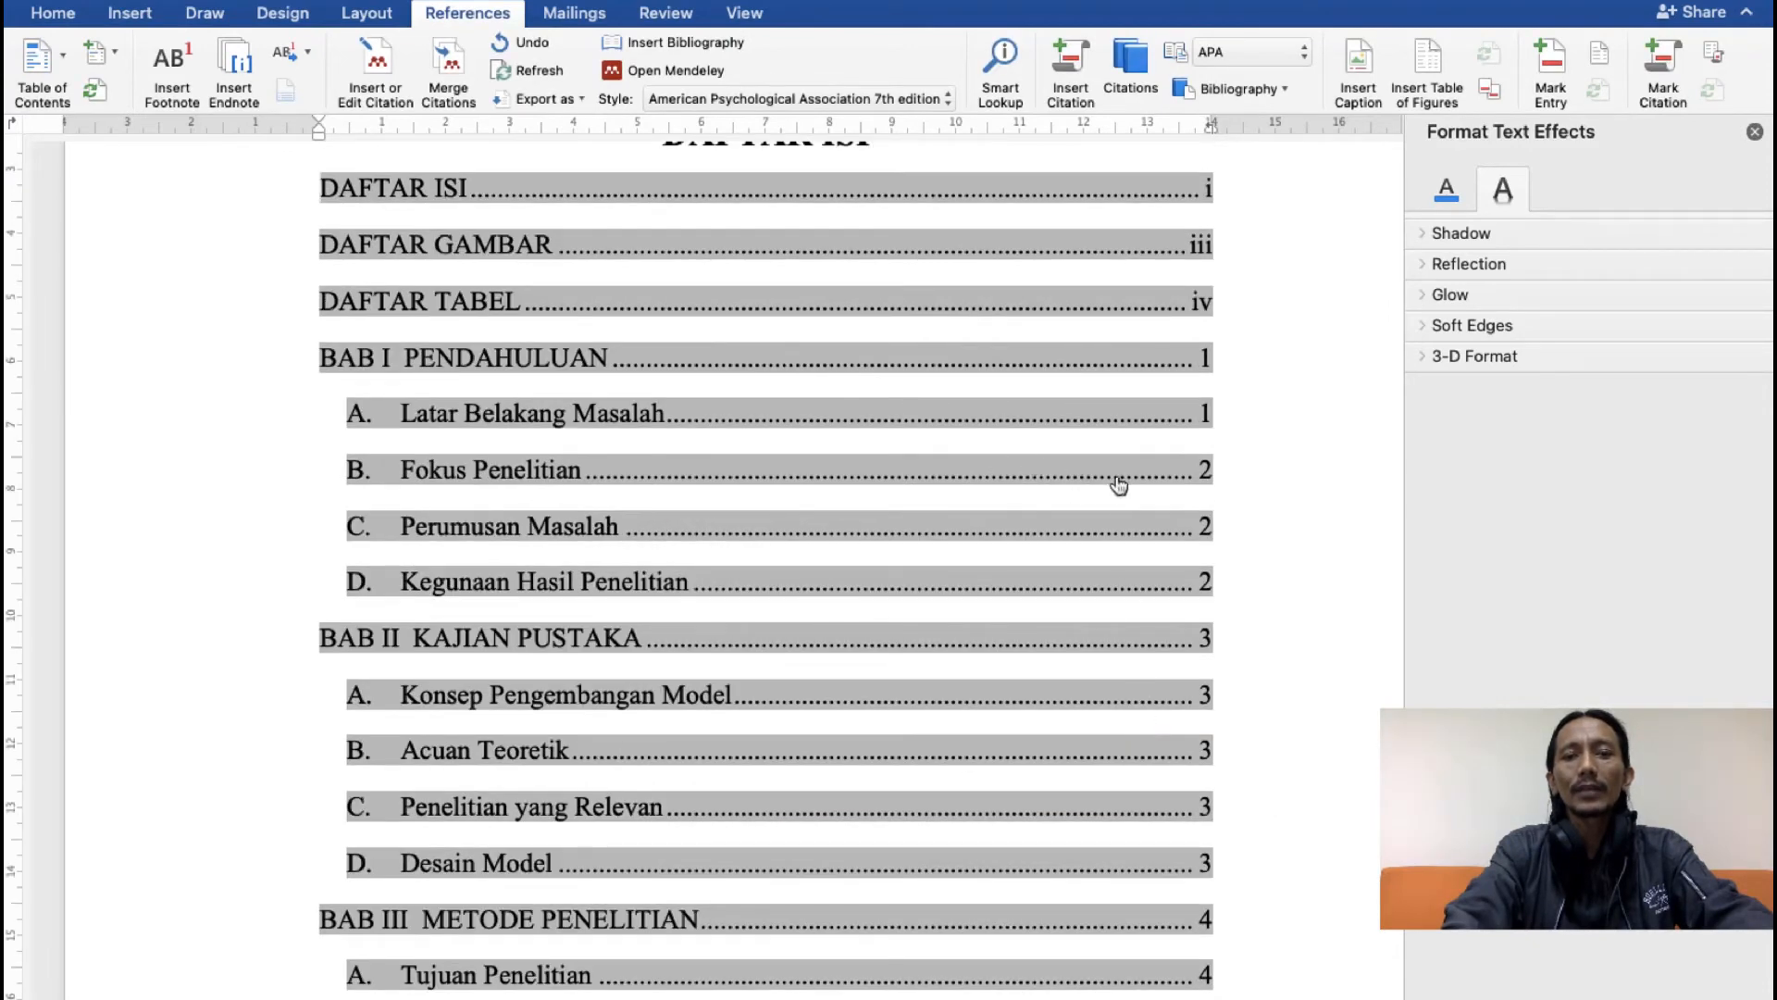
scroll(1213, 545, up, 8)
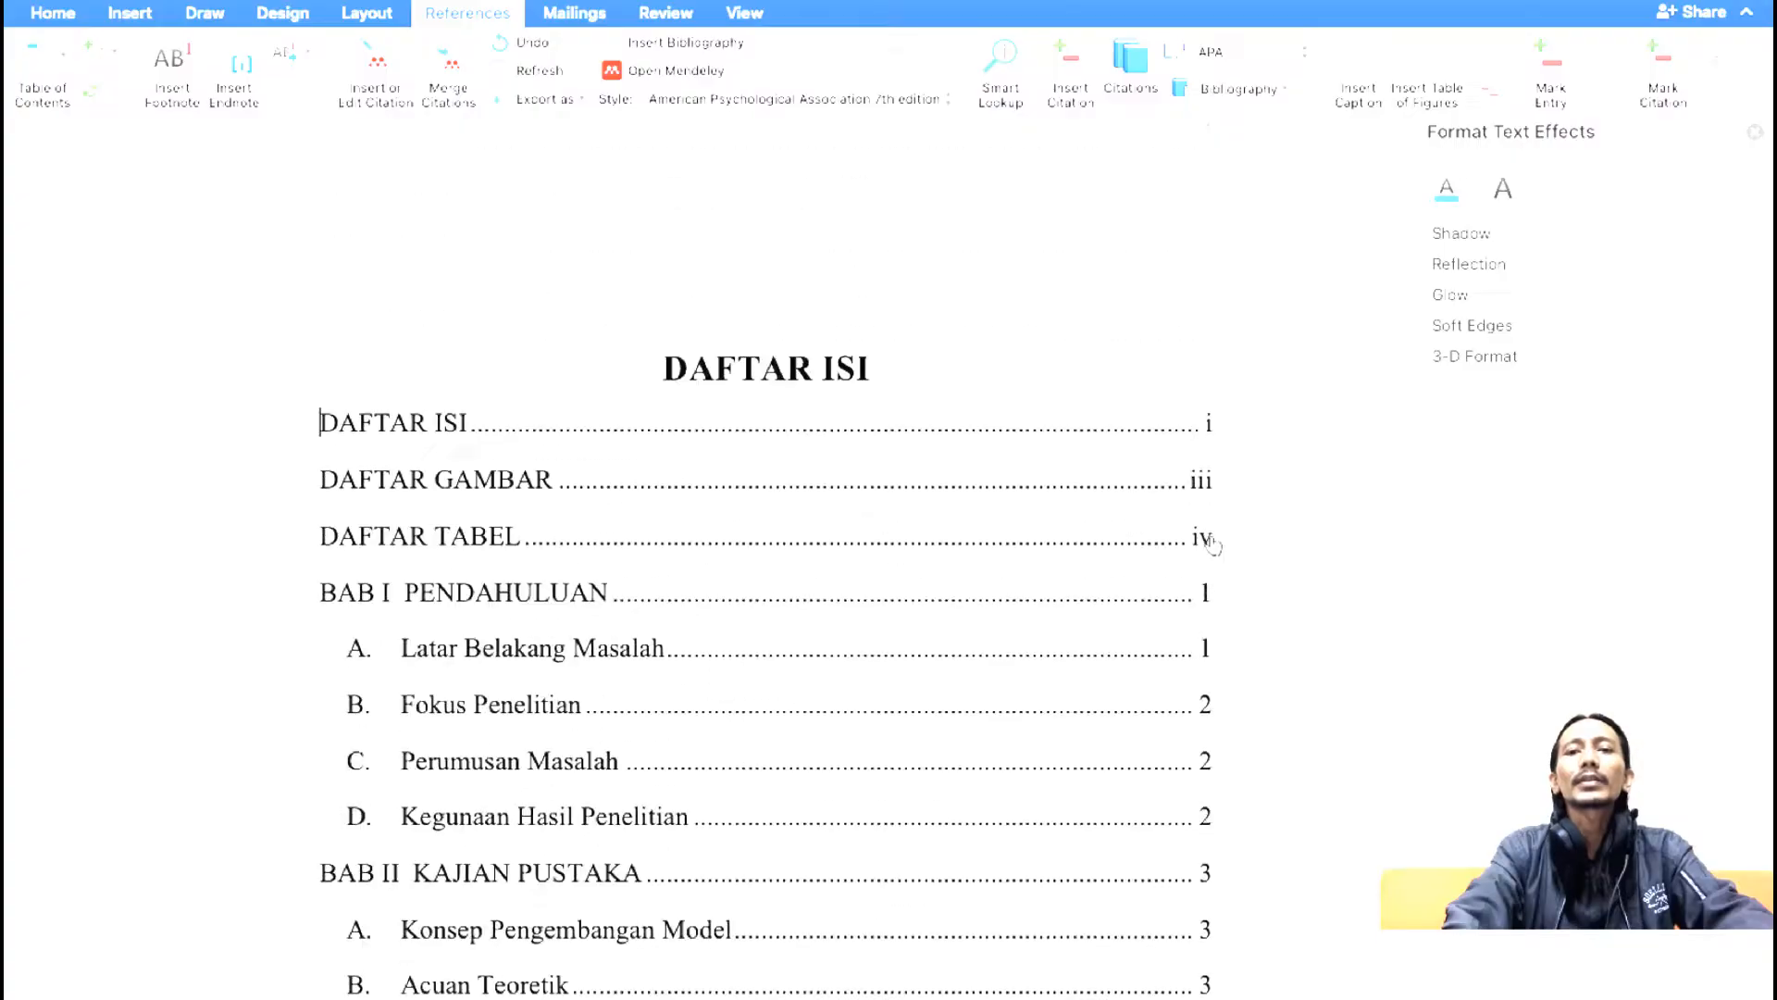